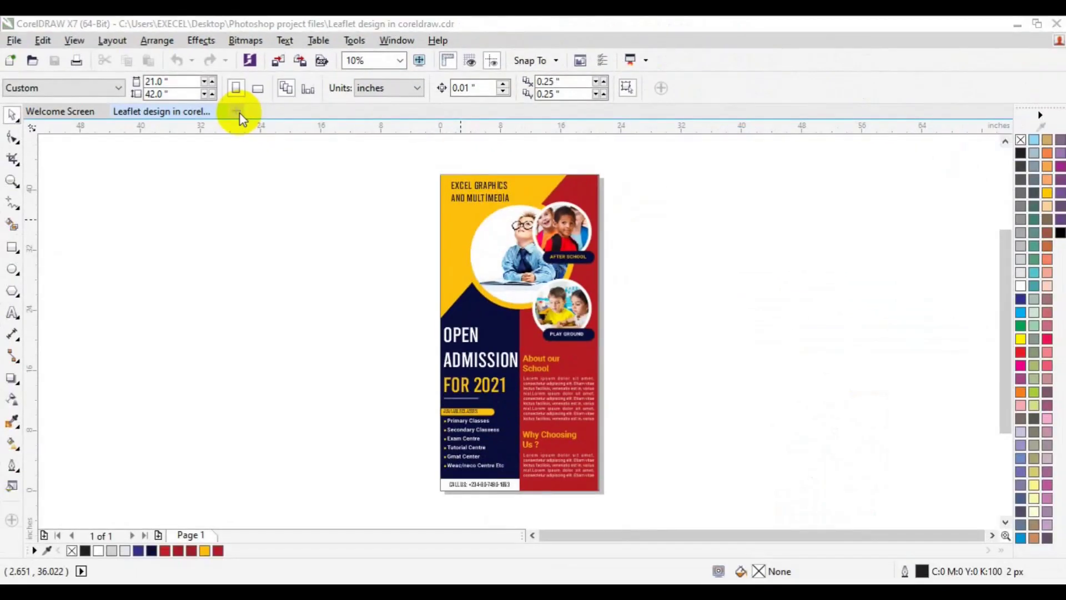
# Open the Create a New Document dialog from the + tab
pyautogui.click(238, 112)
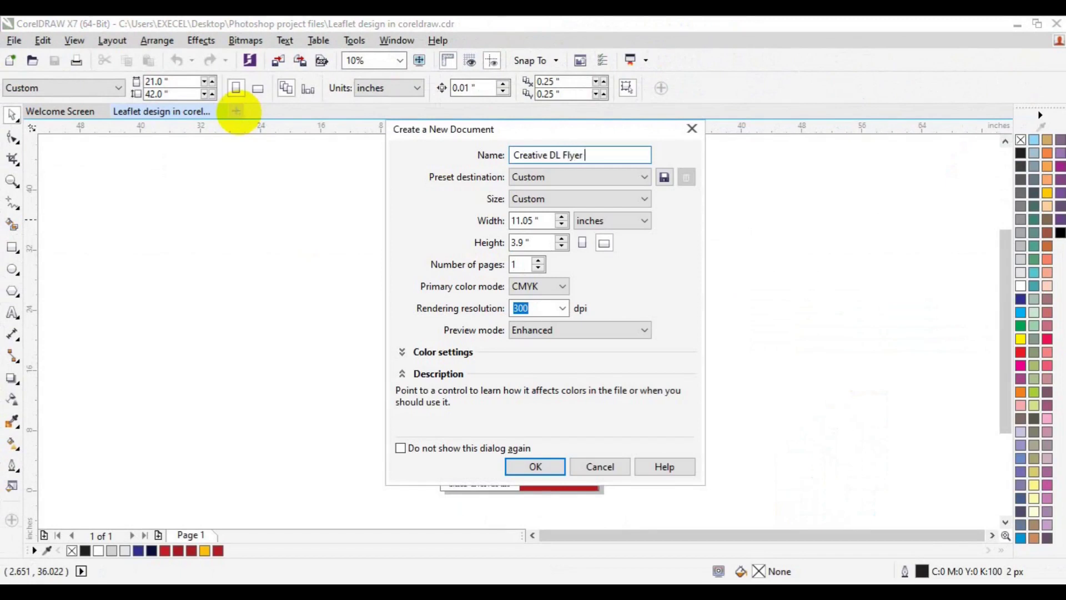
pyautogui.write('Creative DL Flyer Design in Core')
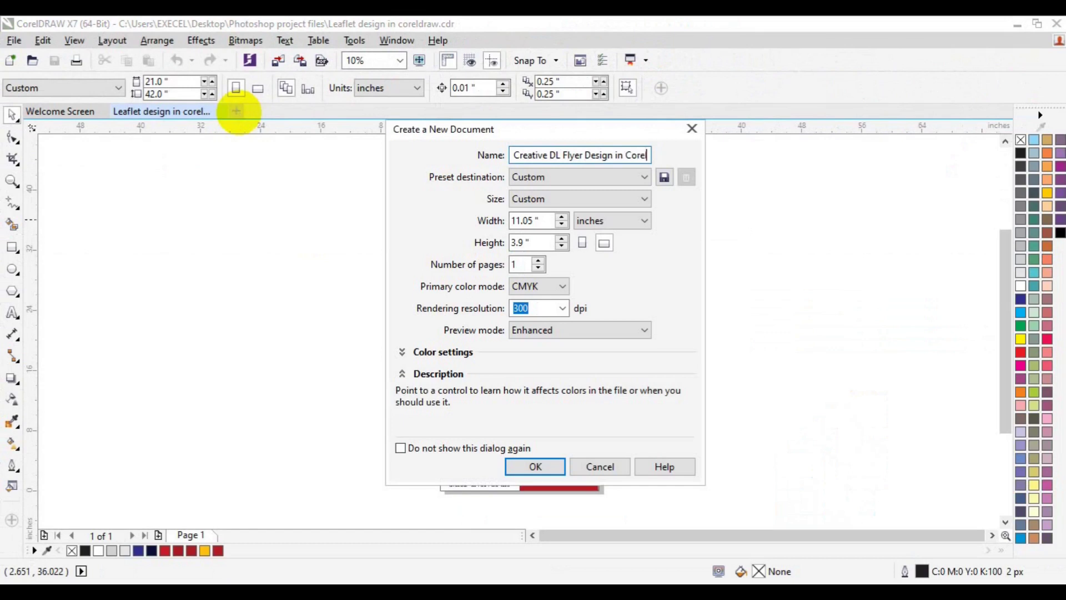
# Create 'Creative DL Flyer Design in CorelDRAW' at 21.0 × 42.0 inches and add a page-sized rectangle
pyautogui.write('lDRAW')
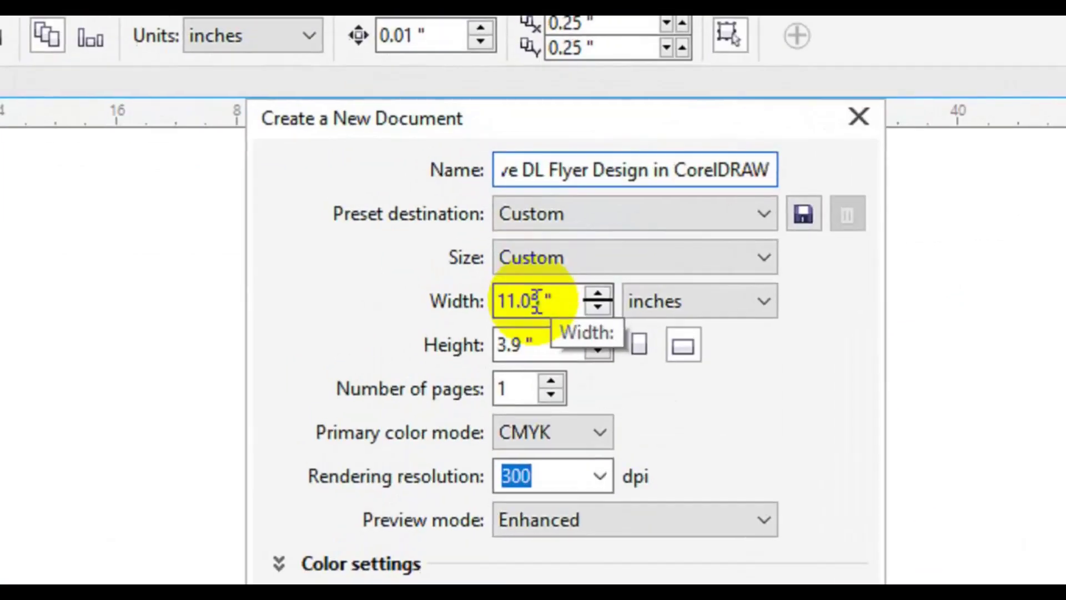
pyautogui.doubleClick(535, 303)
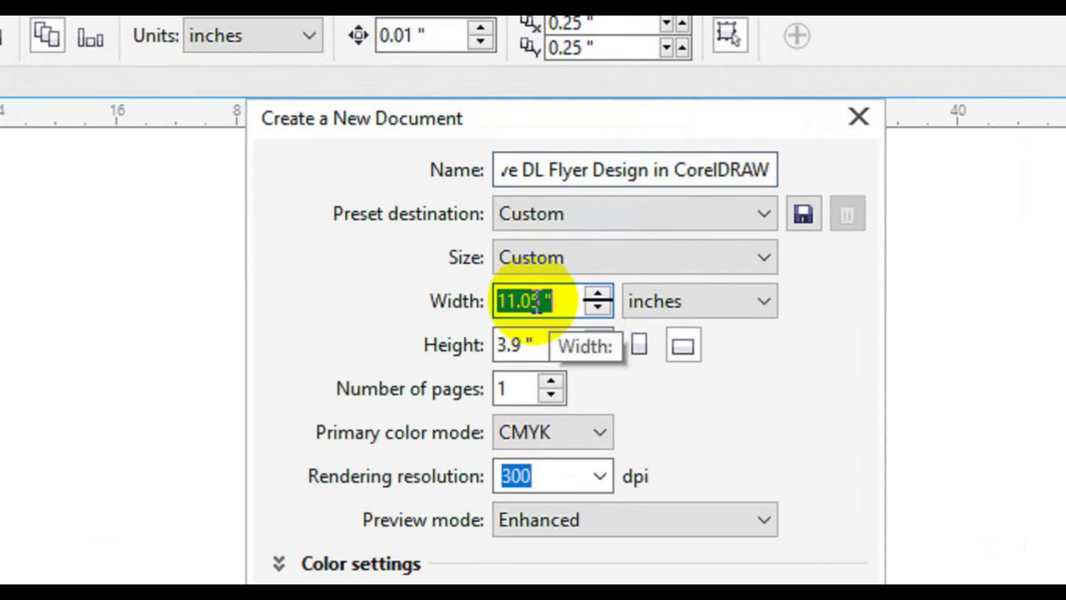
pyautogui.write('21.0')
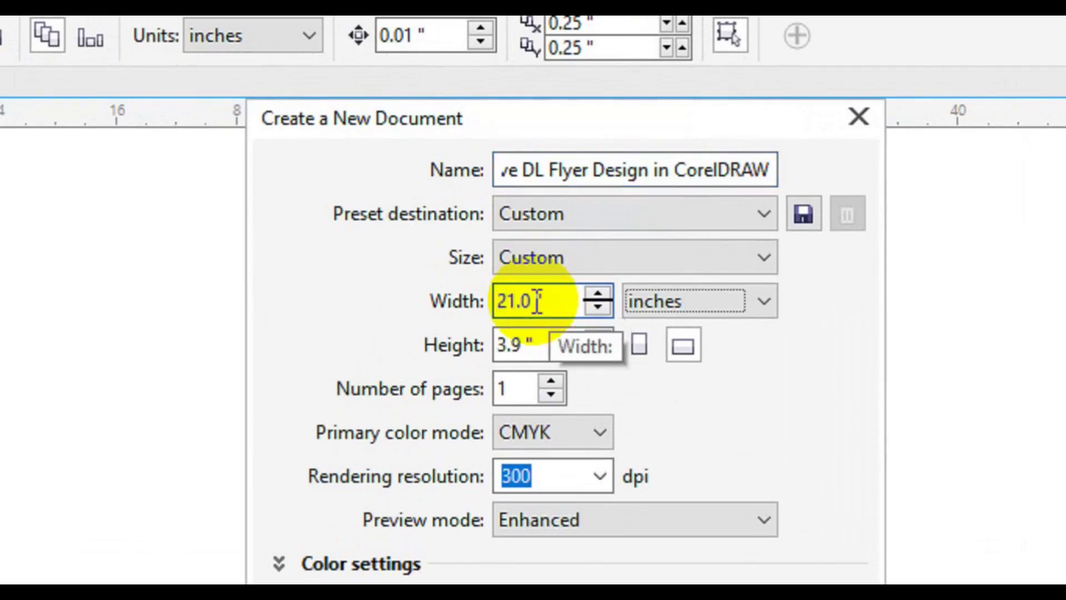
pyautogui.press('Tab')
pyautogui.write('42')
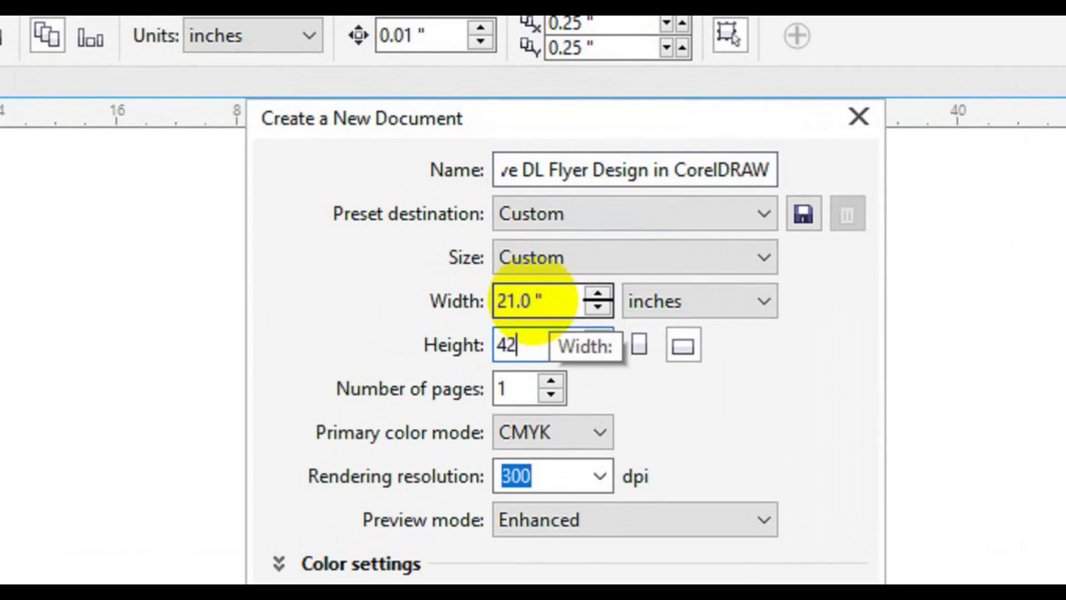
pyautogui.press('Tab')
pyautogui.press('Tab')
pyautogui.press('Tab')
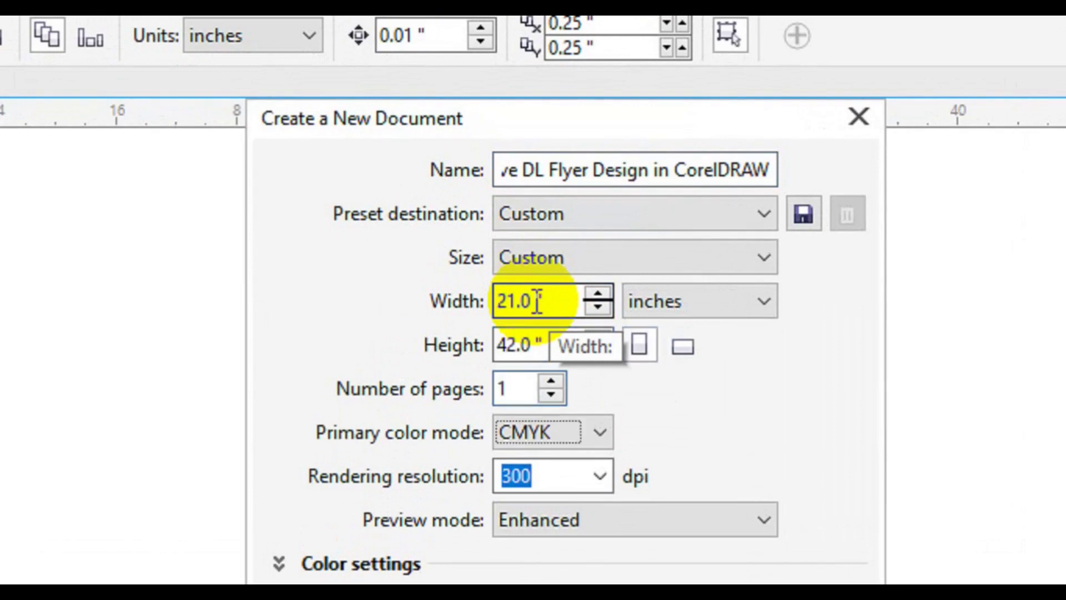
pyautogui.press('Tab')
pyautogui.press('Tab')
pyautogui.press('Tab')
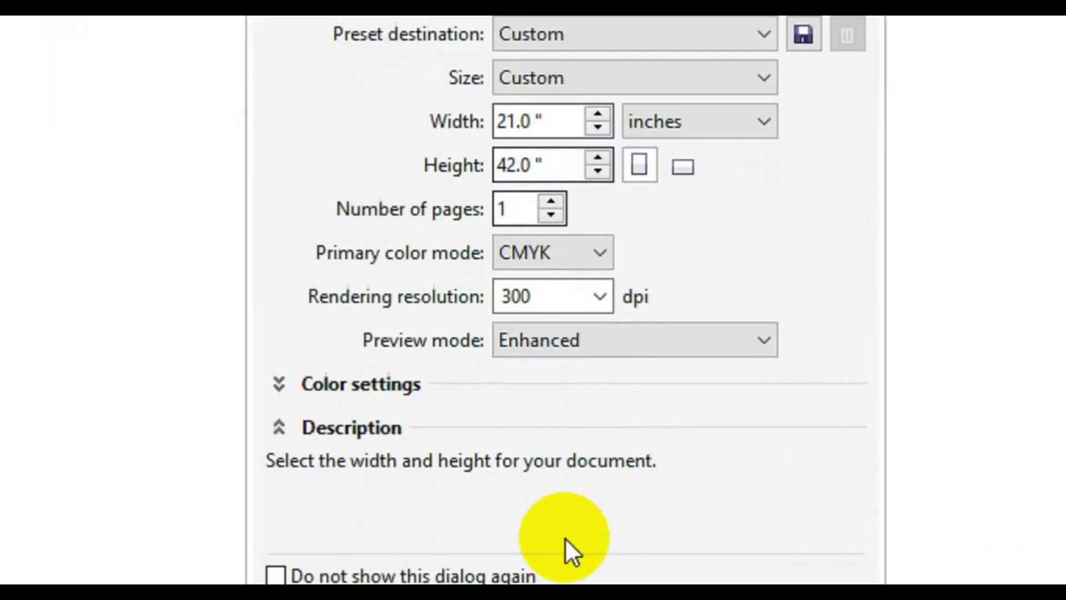
pyautogui.click(545, 476)
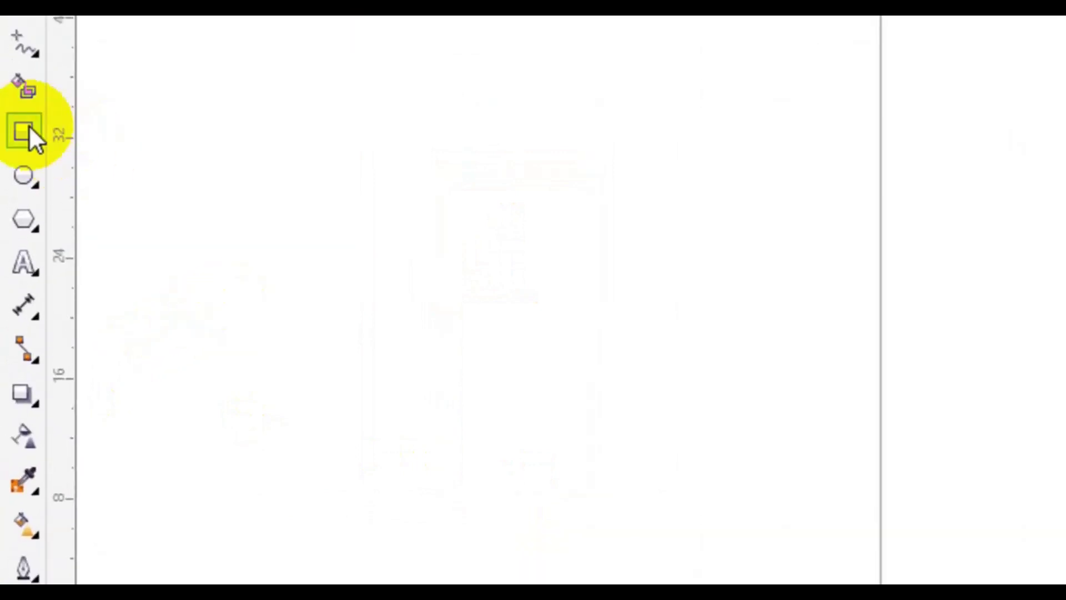
pyautogui.doubleClick(29, 155)
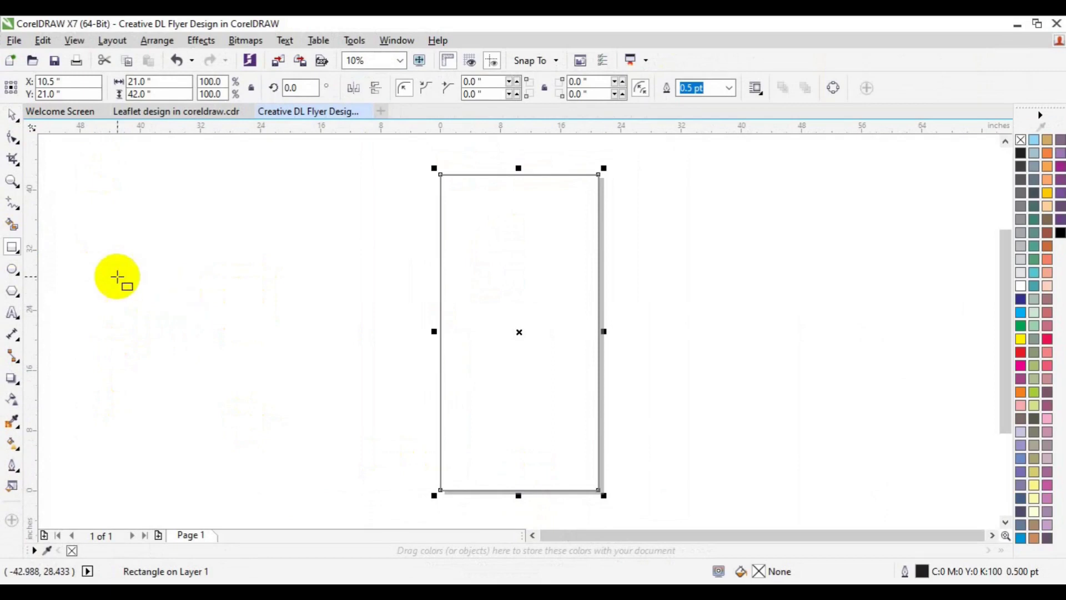
# Draw a closed triangular pen path from the page's left edge to its right edge
pyautogui.click(20, 210)
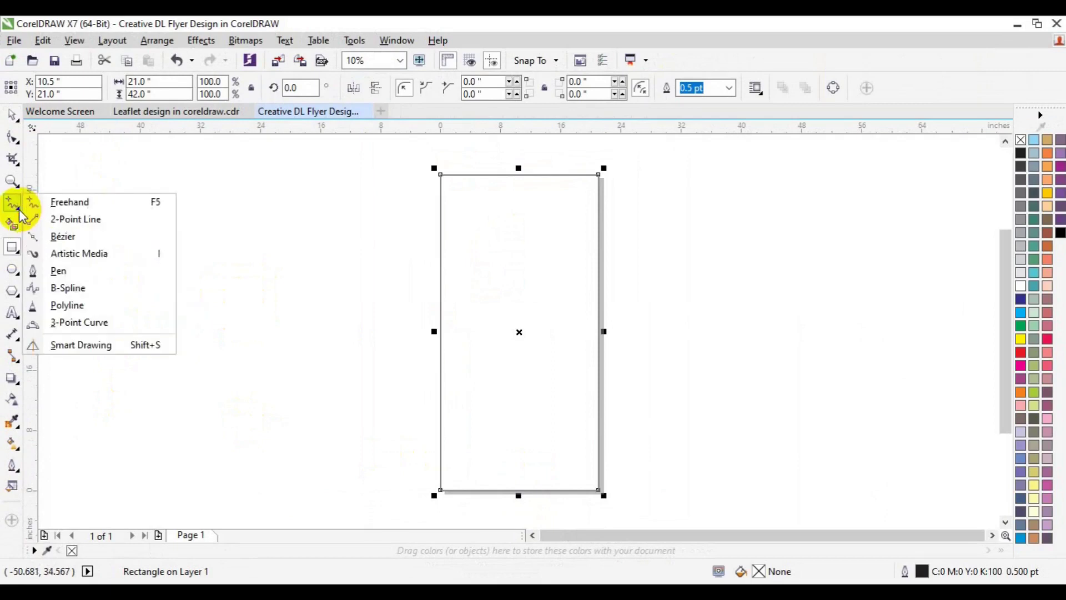
pyautogui.click(64, 268)
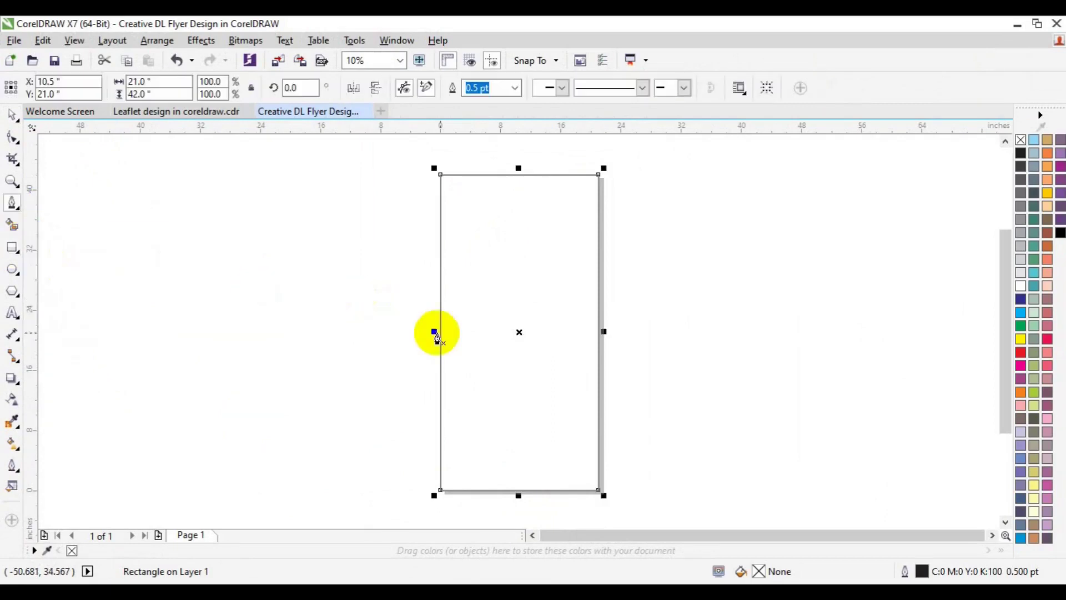
pyautogui.click(441, 281)
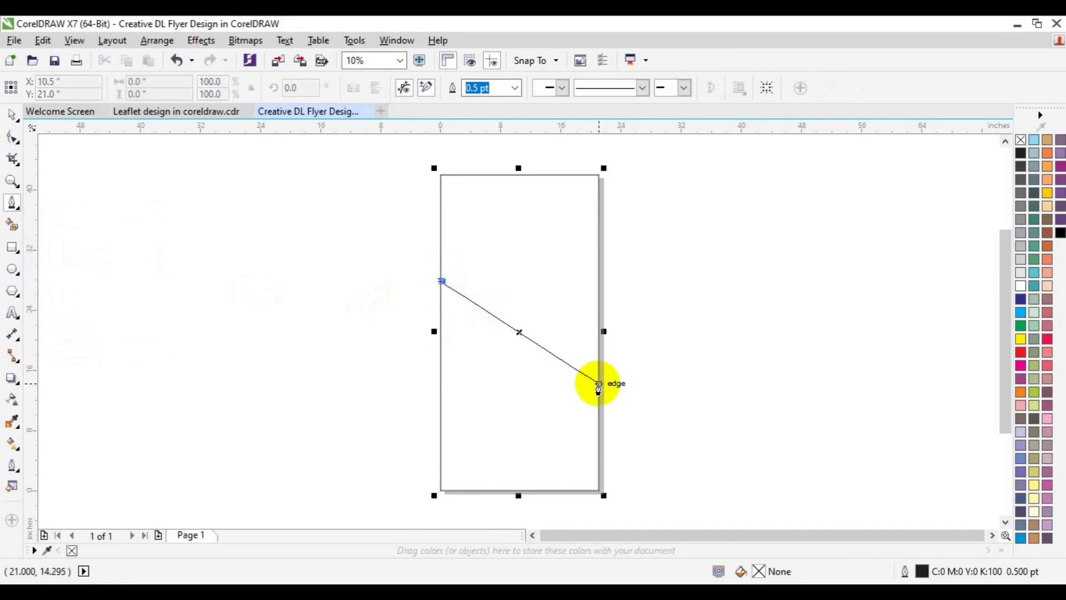
pyautogui.doubleClick(598, 383)
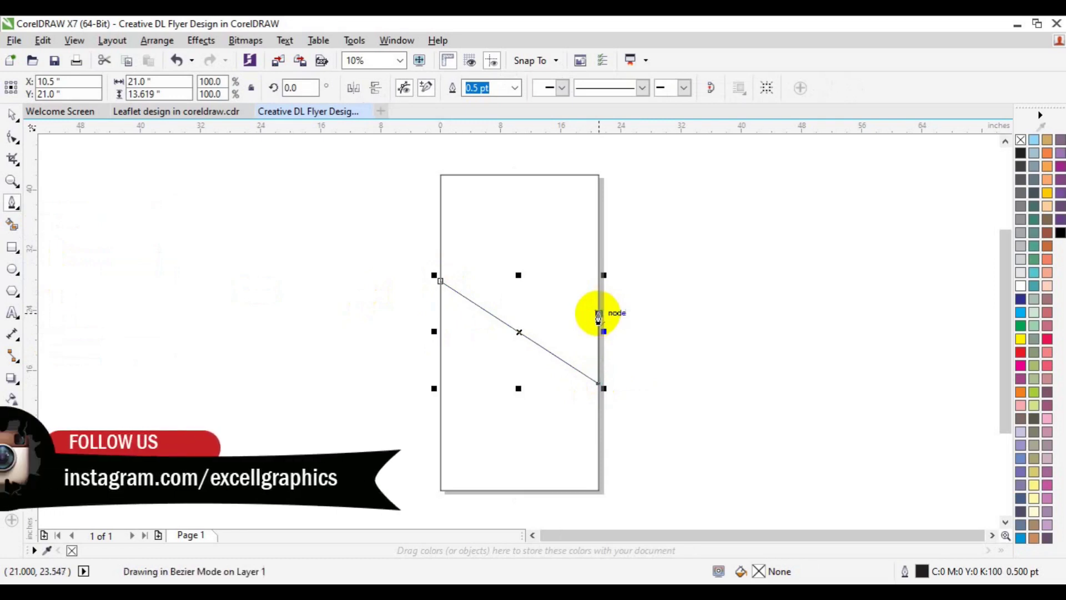
pyautogui.click(598, 313)
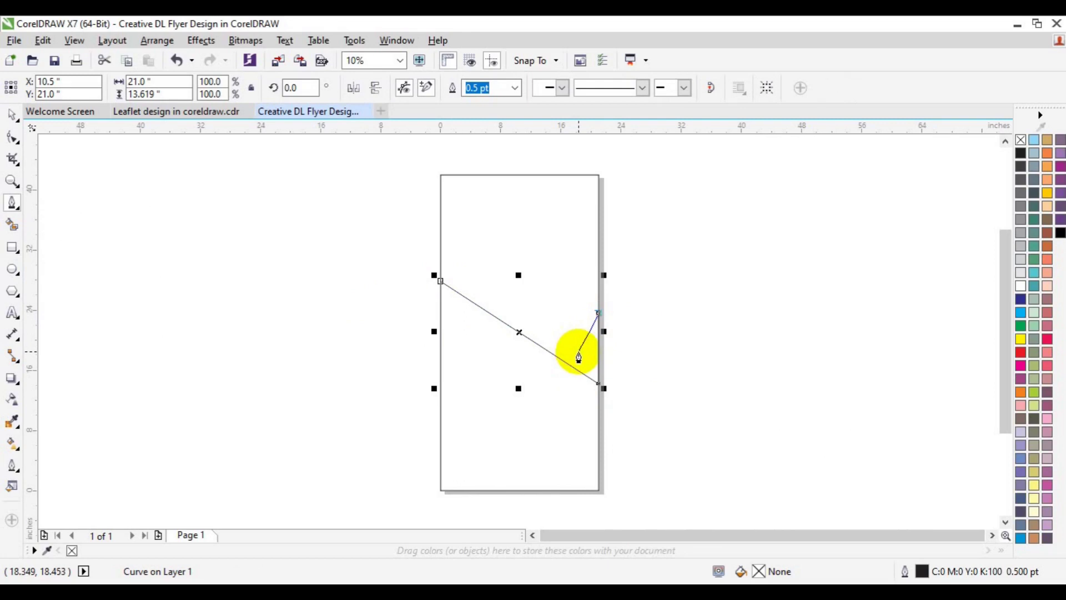
pyautogui.click(578, 351)
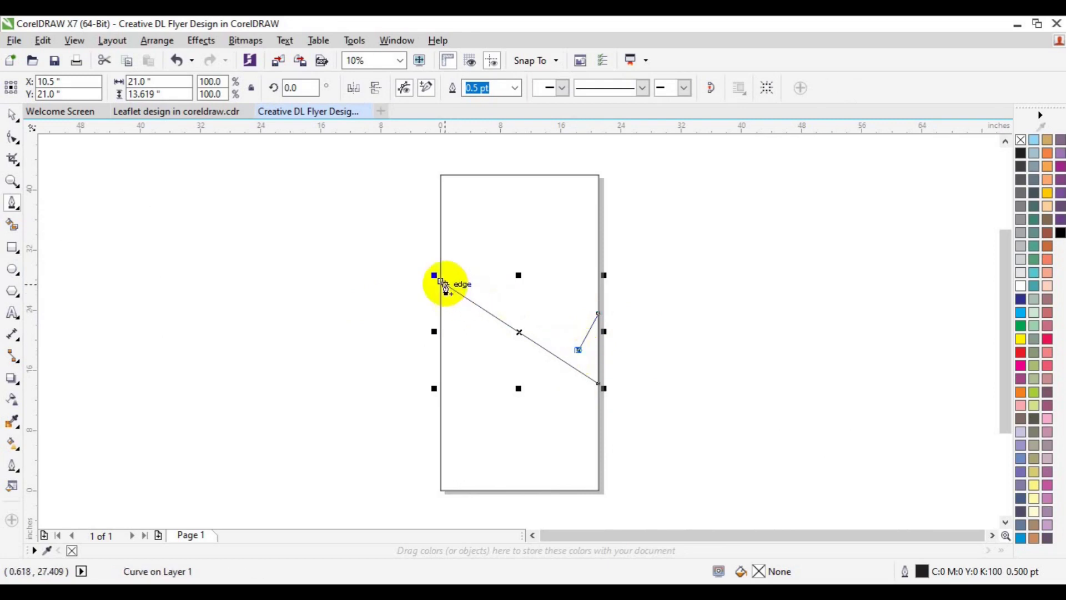
pyautogui.click(439, 282)
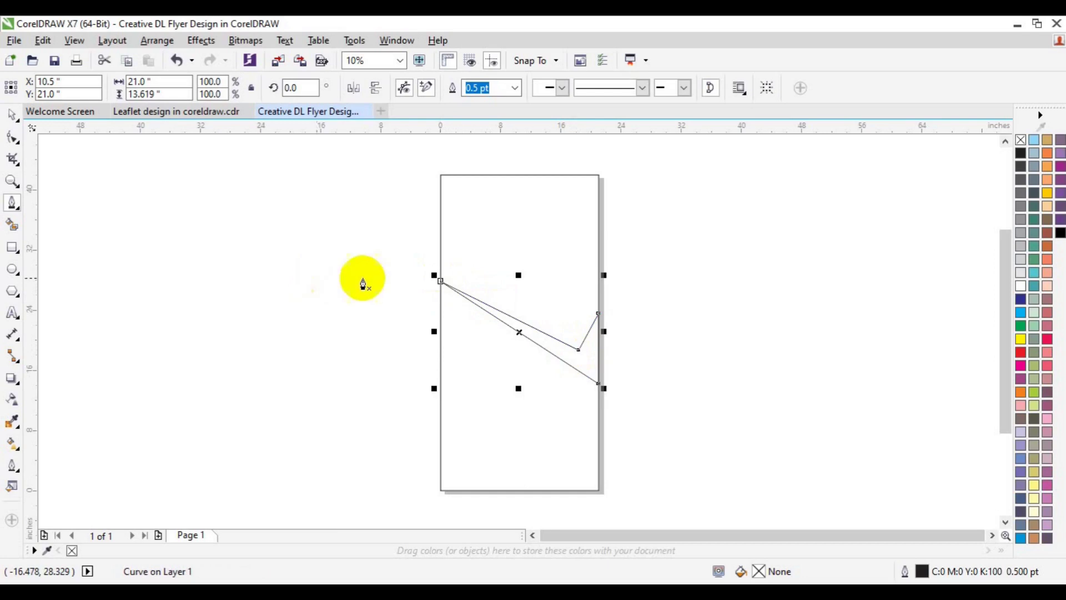
# Add a second pen line from the curve's left node to higher on the right edge
pyautogui.click(12, 181)
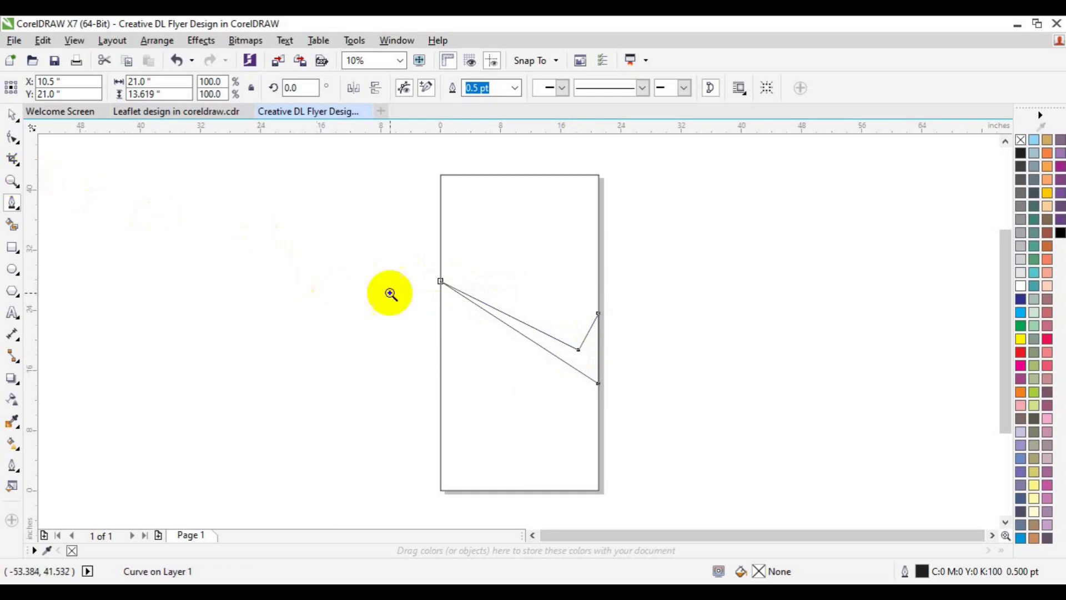
pyautogui.click(551, 317)
pyautogui.press('space')
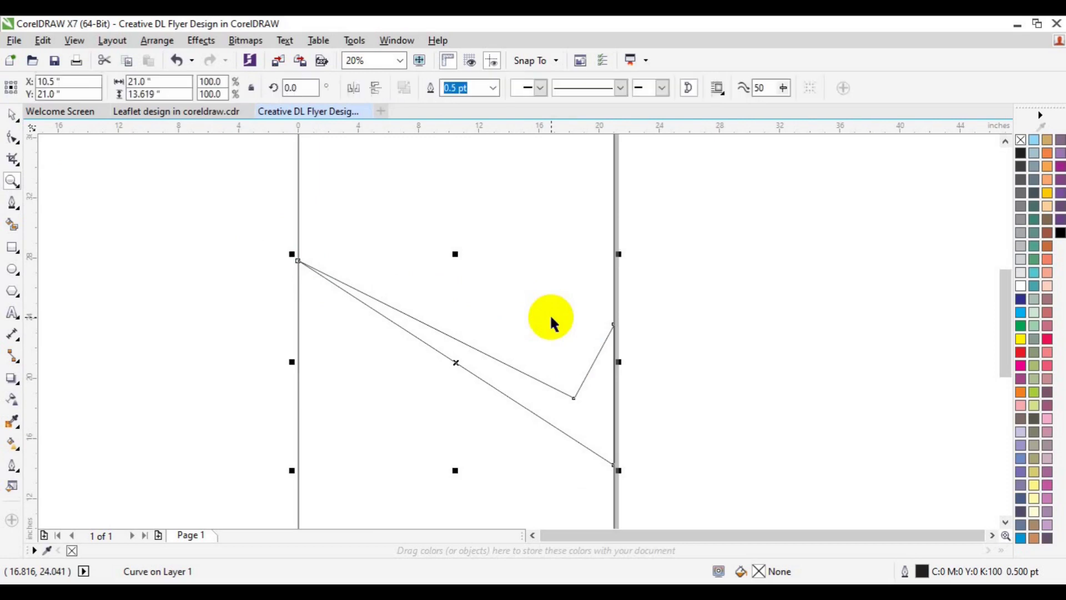
pyautogui.press('space')
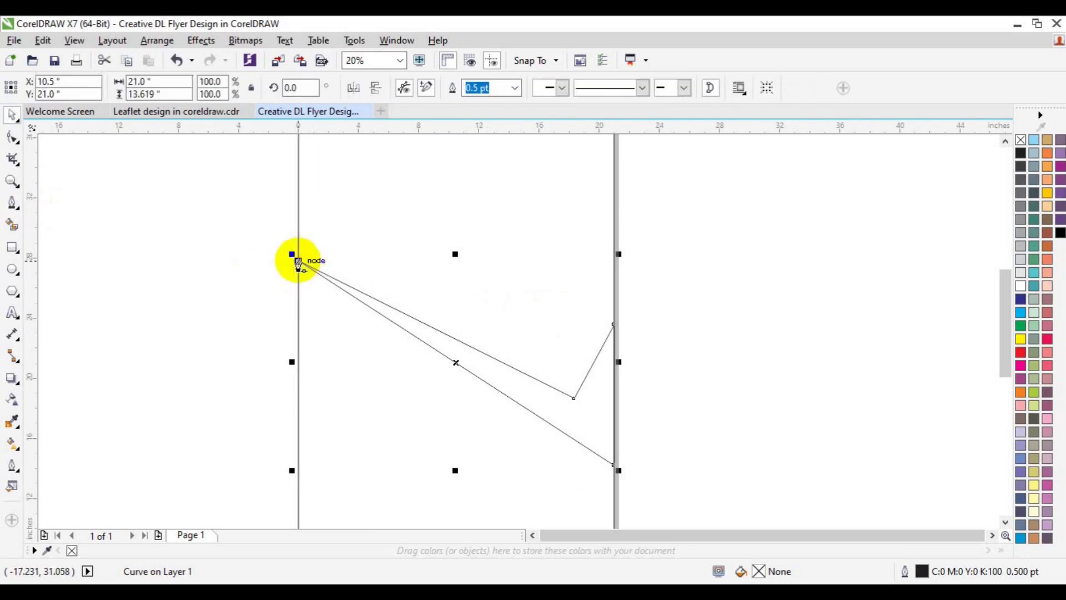
pyautogui.click(300, 261)
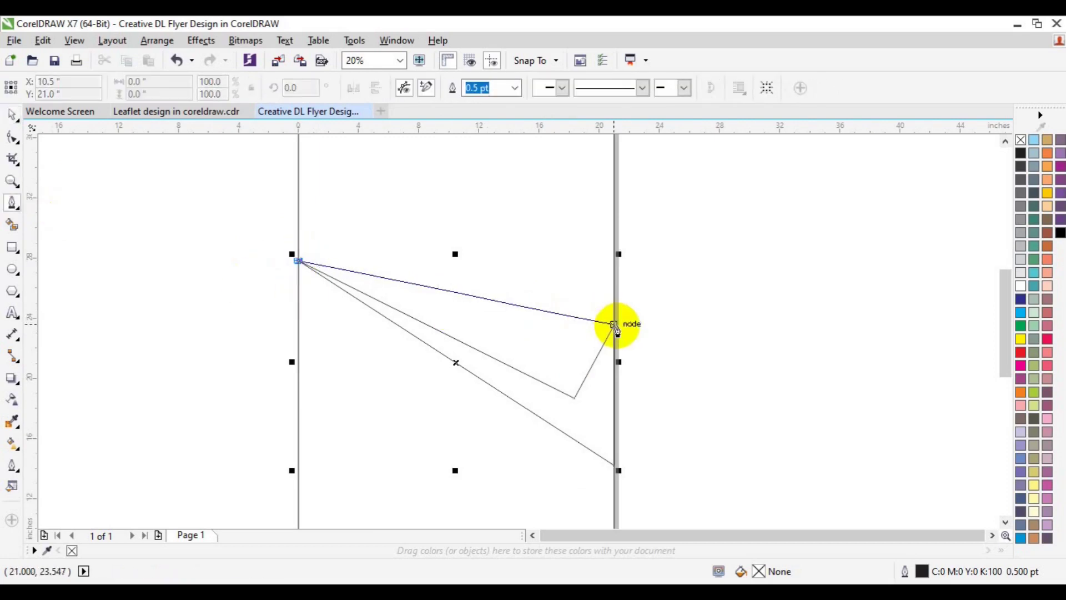
pyautogui.click(615, 323)
pyautogui.press('Escape')
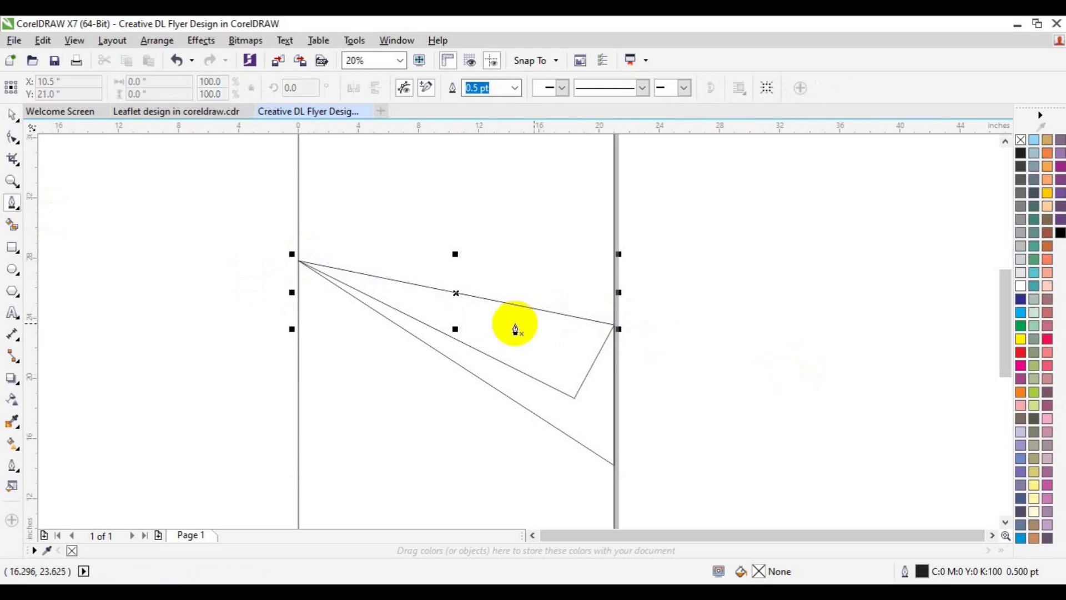
pyautogui.click(11, 181)
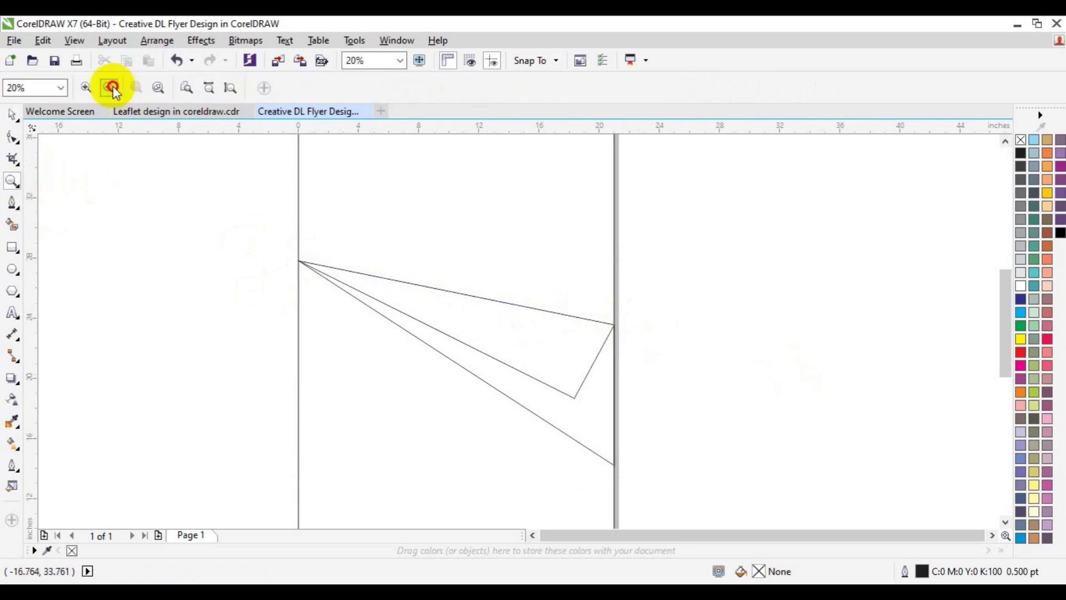
pyautogui.click(112, 87)
pyautogui.press('space')
# Smart-fill the lower, upper and triangular page regions black
pyautogui.click(12, 224)
pyautogui.click(511, 441)
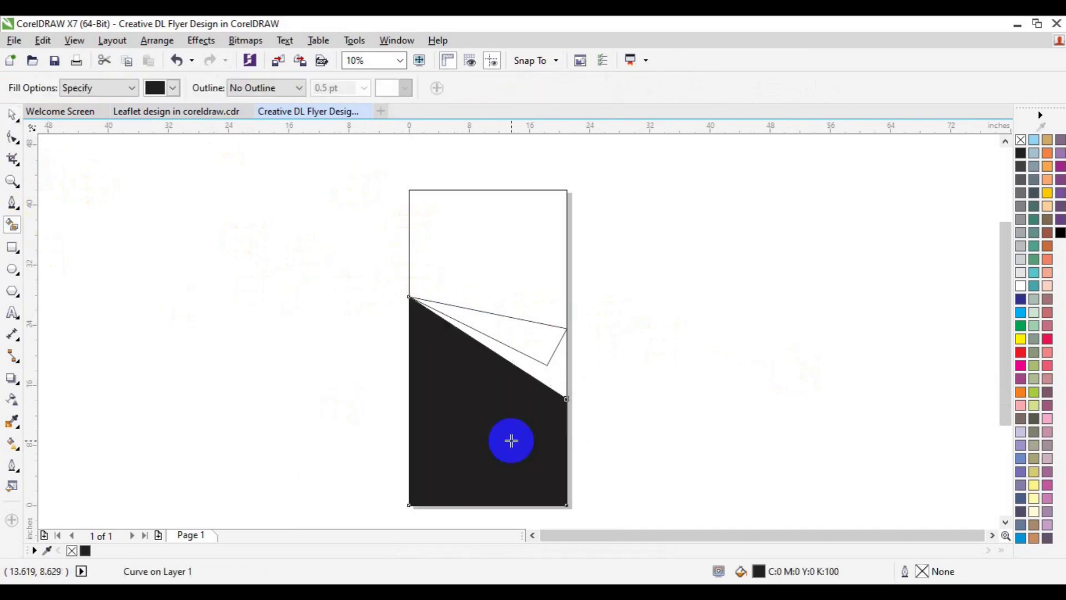
pyautogui.press('space')
pyautogui.press('Escape')
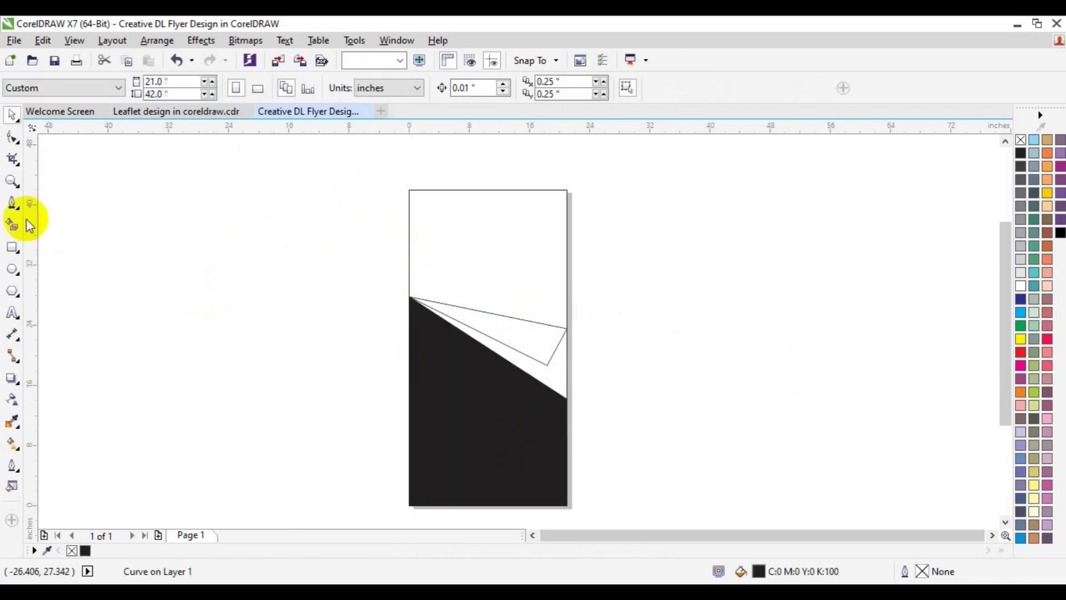
pyautogui.click(13, 226)
pyautogui.click(463, 229)
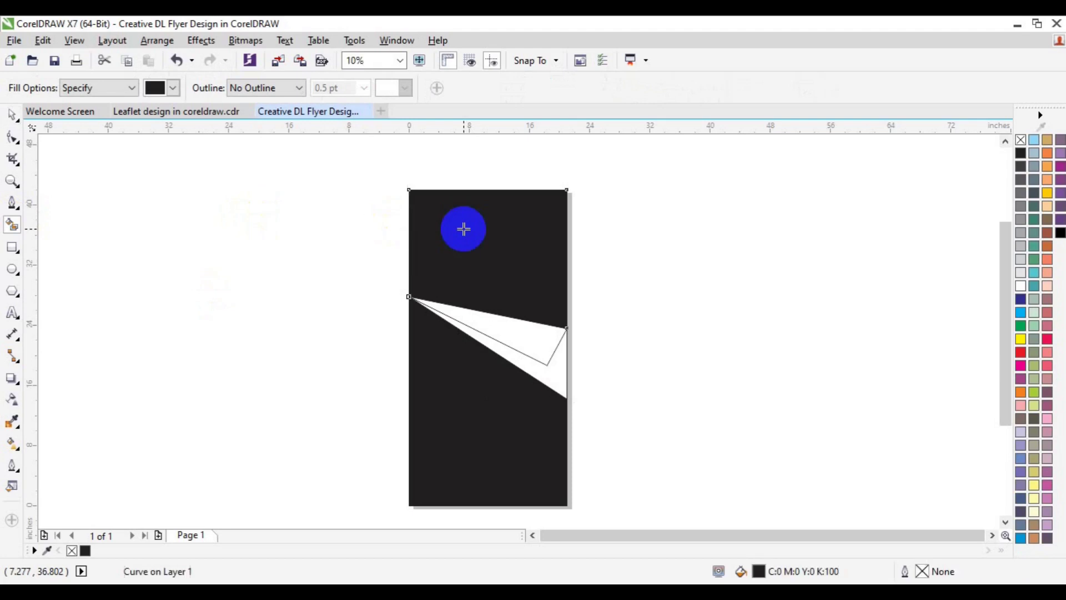
pyautogui.click(494, 318)
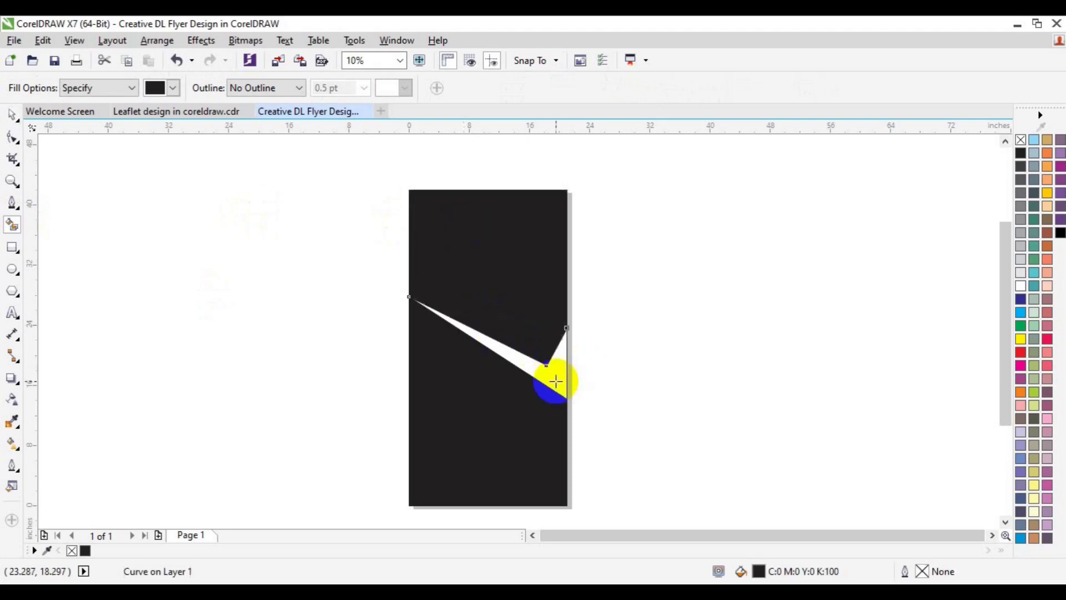
pyautogui.click(556, 381)
pyautogui.press('space')
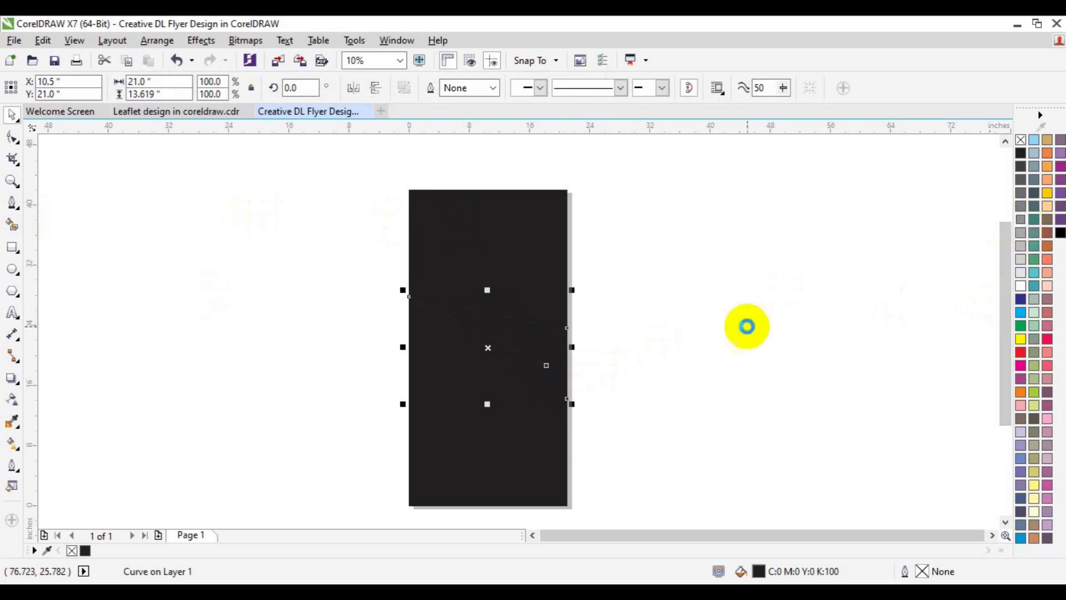
# Colour the fold wedge grey and the inner triangle light grey
pyautogui.click(1022, 222)
pyautogui.click(555, 394)
pyautogui.click(527, 332)
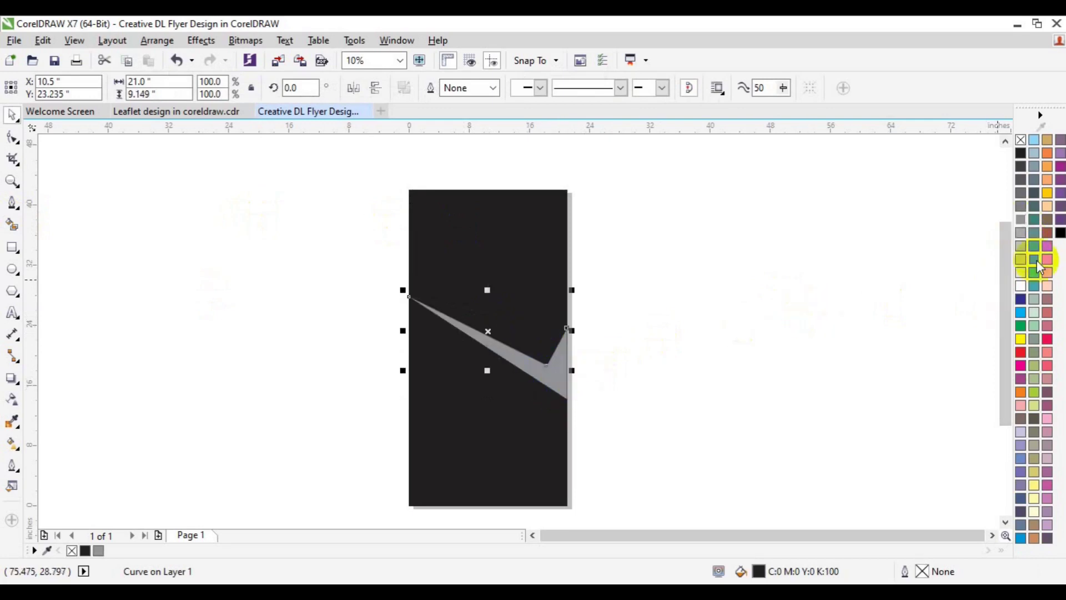
pyautogui.click(1019, 272)
pyautogui.click(692, 276)
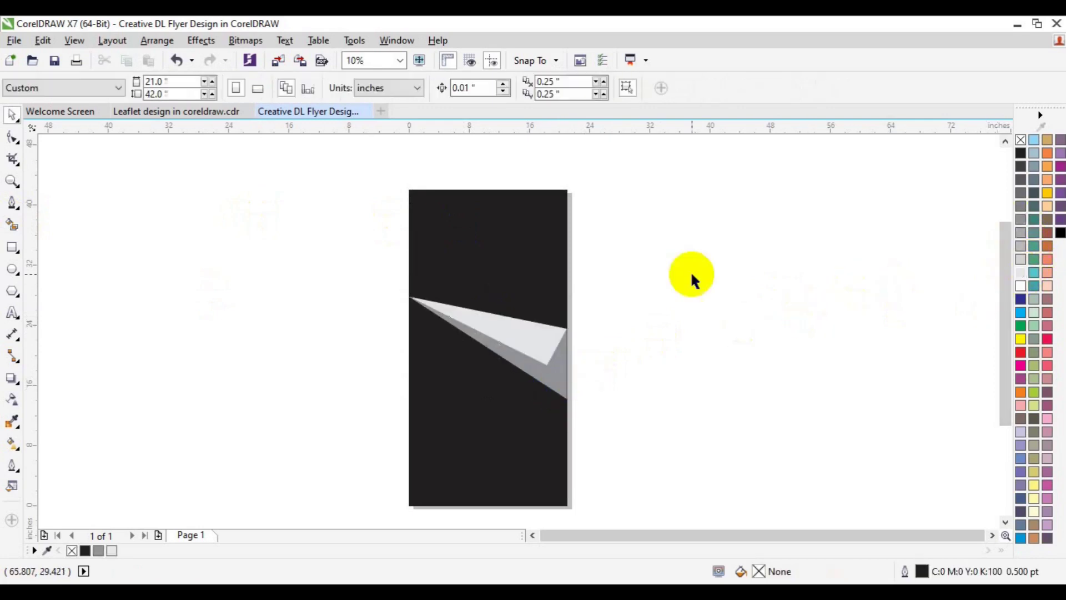
# Select all seven shapes and remove their outlines
pyautogui.moveTo(293, 138)
pyautogui.mouseDown()
pyautogui.moveTo(652, 558)
pyautogui.moveTo(683, 486)
pyautogui.mouseUp()
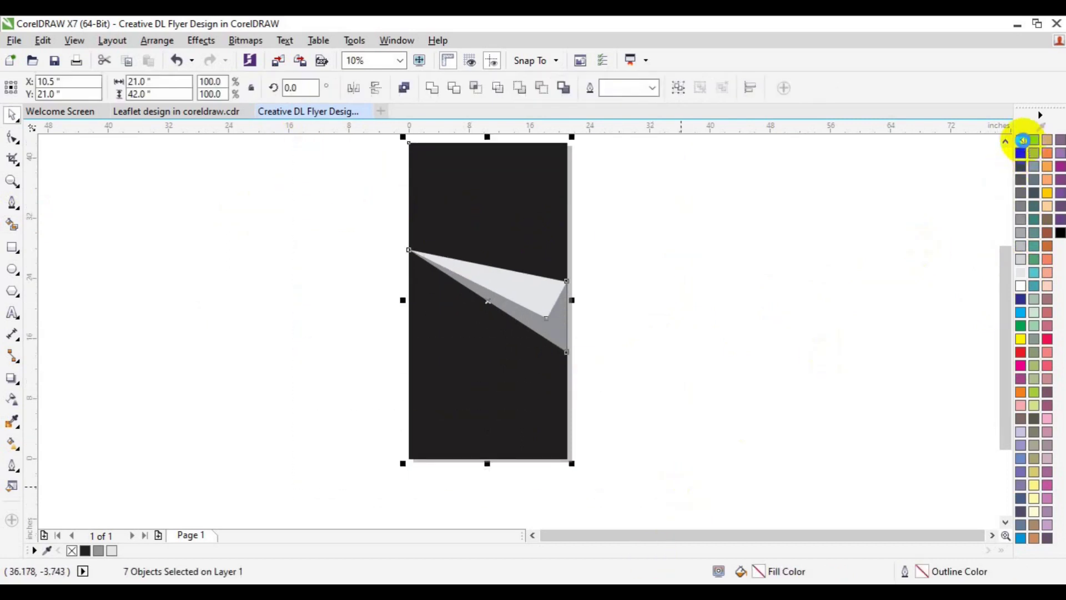
pyautogui.click(866, 233)
pyautogui.click(1006, 141)
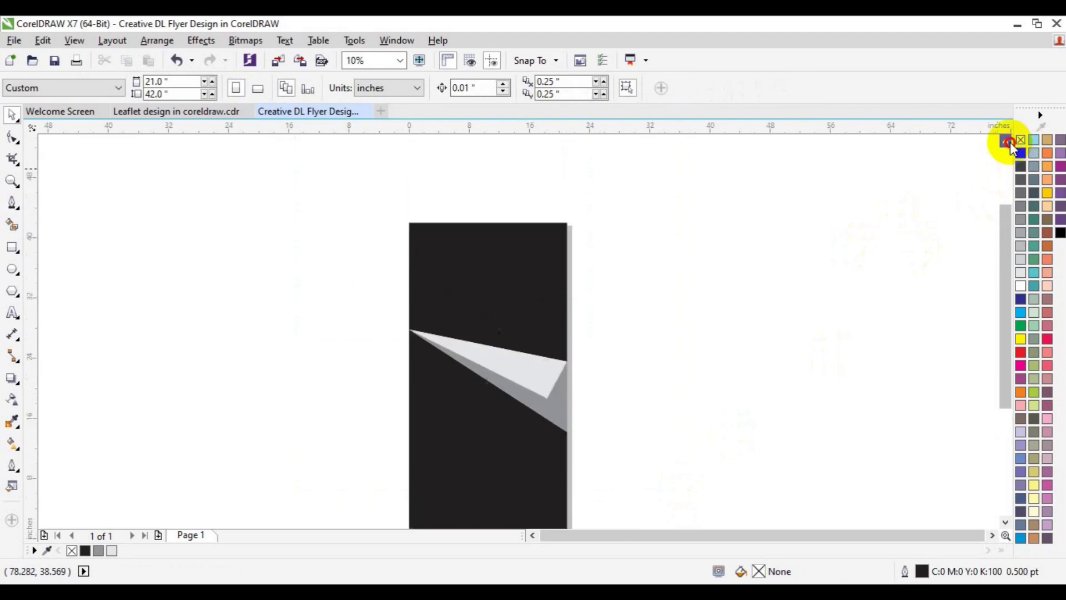
pyautogui.moveTo(1002, 300); pyautogui.dragTo(1004, 311)
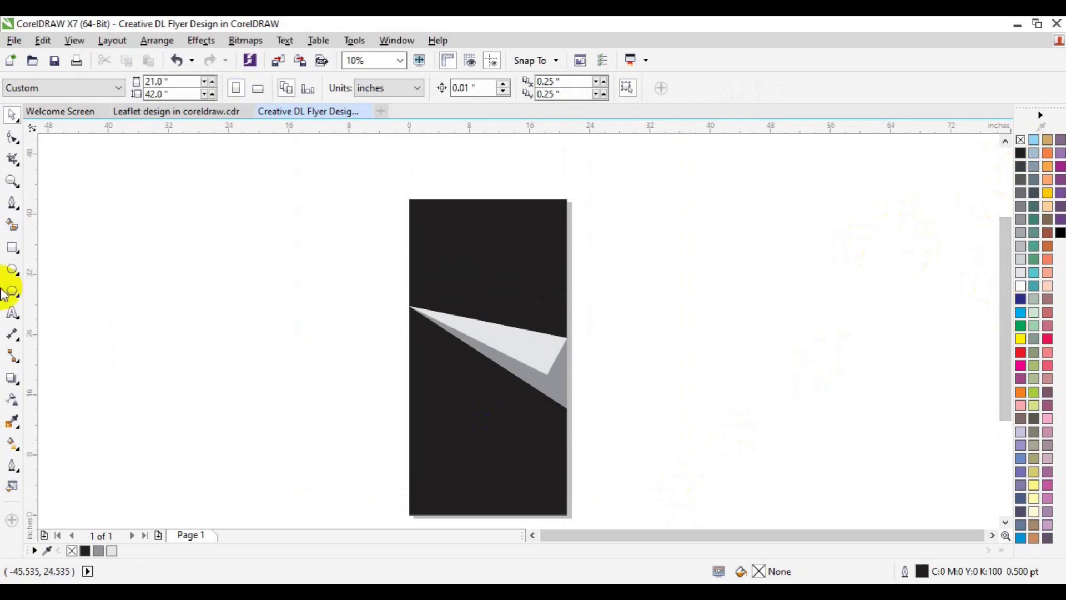
pyautogui.click(13, 248)
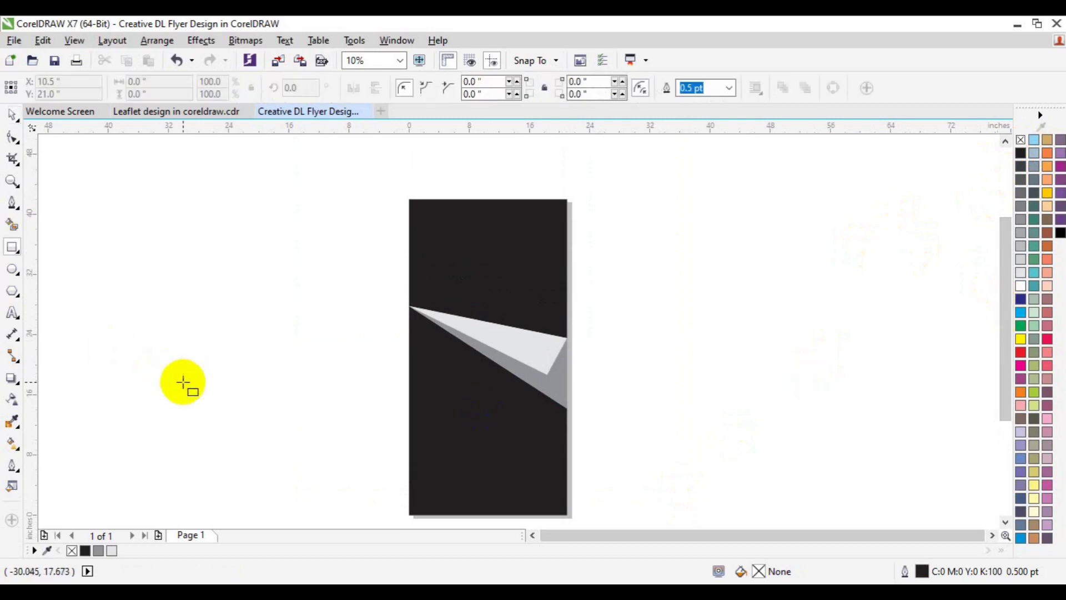
# Draw a circle, enlarge it about 245%, fill it white with no outline, and move it lower-left
pyautogui.click(12, 269)
pyautogui.moveTo(169, 350)
pyautogui.mouseDown()
pyautogui.moveTo(211, 384)
pyautogui.moveTo(201, 374)
pyautogui.mouseUp()
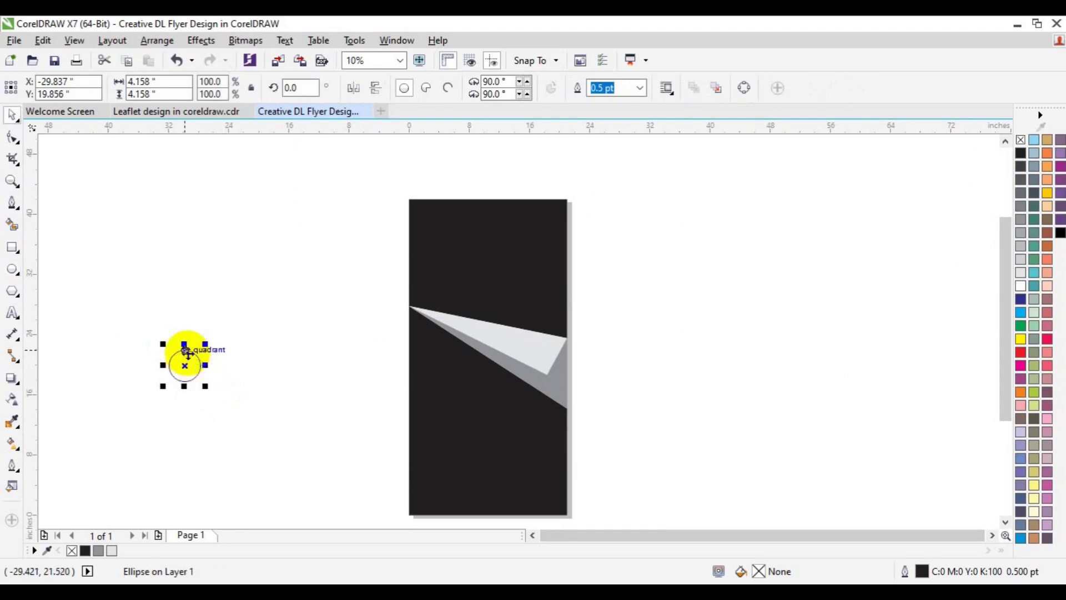
pyautogui.moveTo(205, 385); pyautogui.dragTo(231, 411)
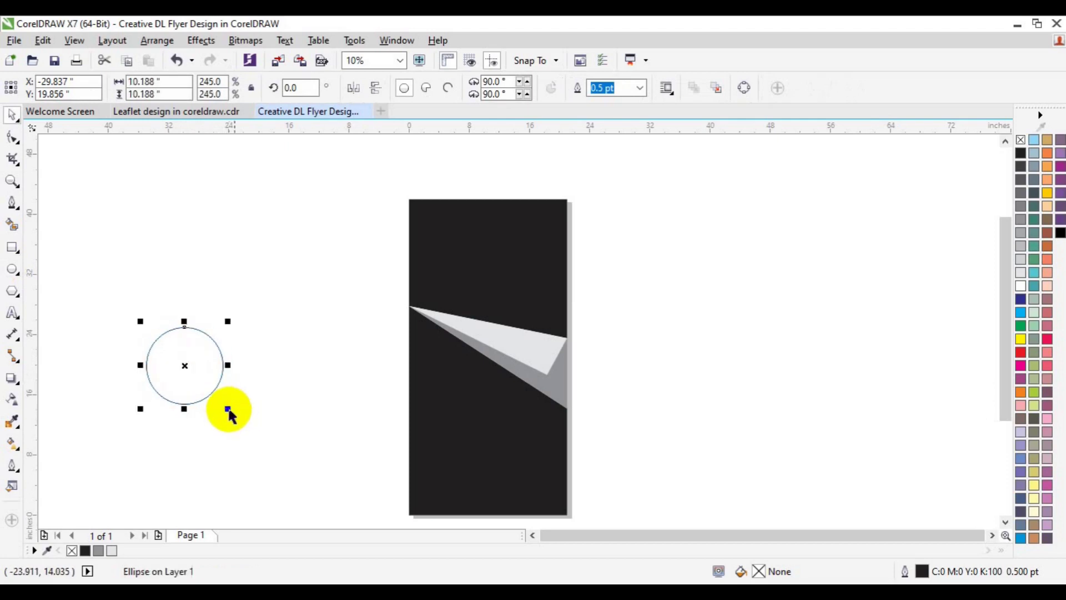
pyautogui.click(1021, 286)
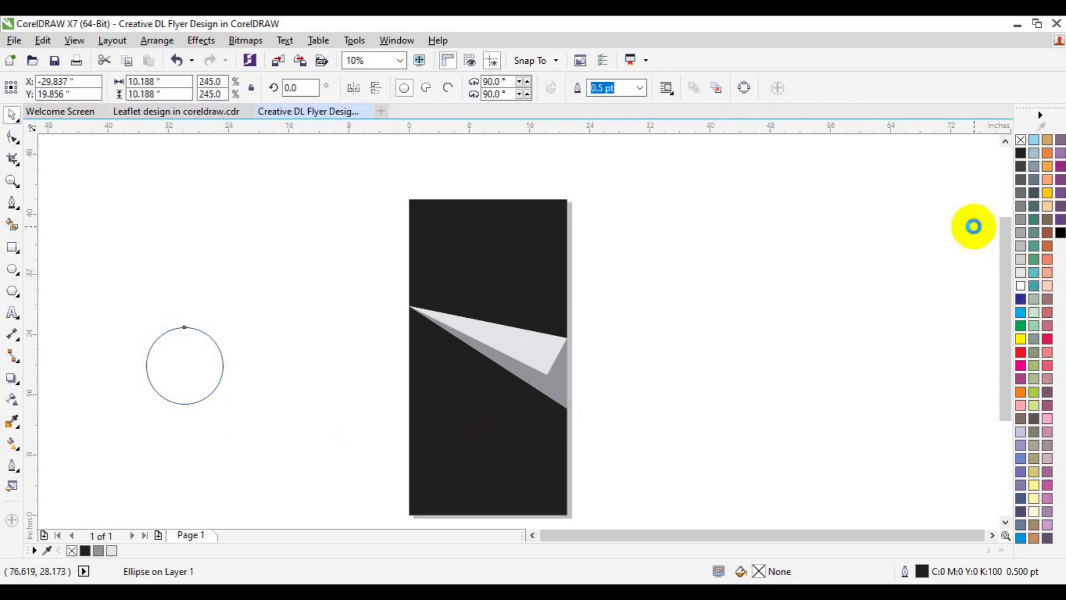
pyautogui.rightClick(1020, 139)
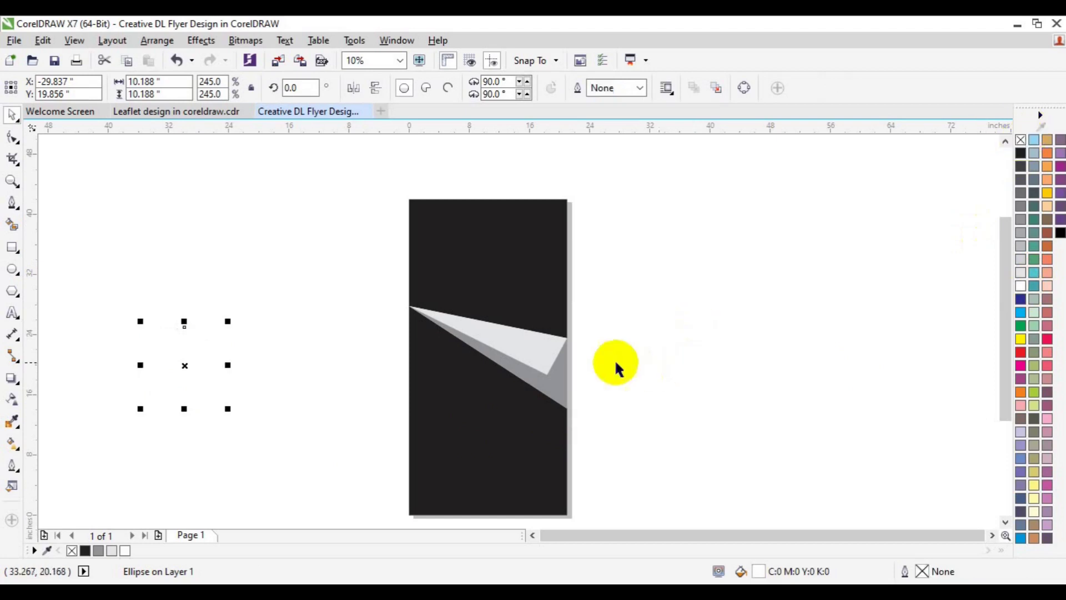
pyautogui.moveTo(178, 374); pyautogui.dragTo(454, 445)
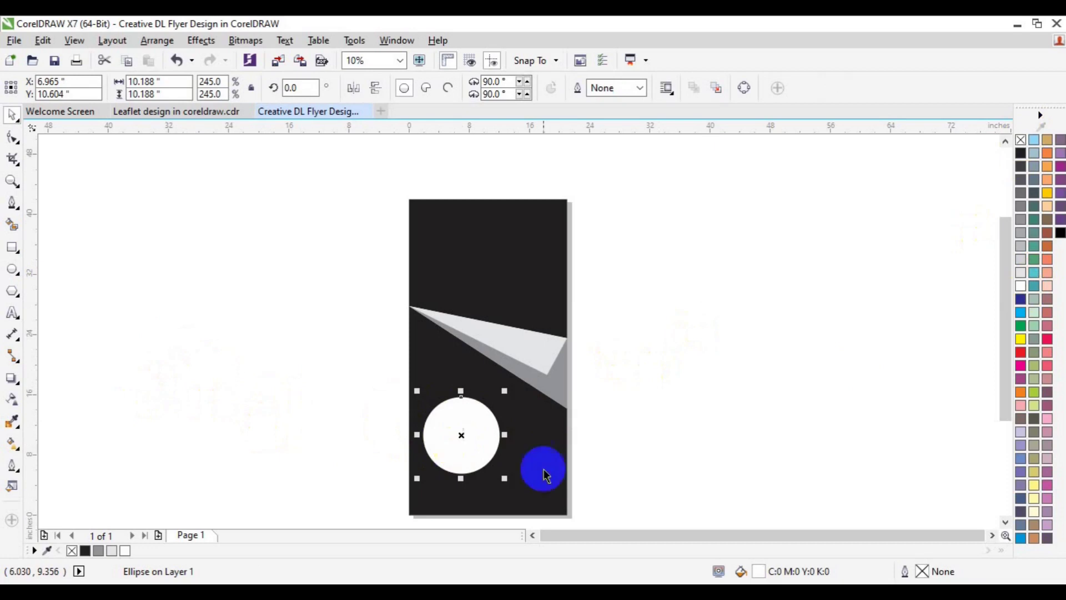
# Nudge the white circle slightly left and down into its final position
pyautogui.click(12, 181)
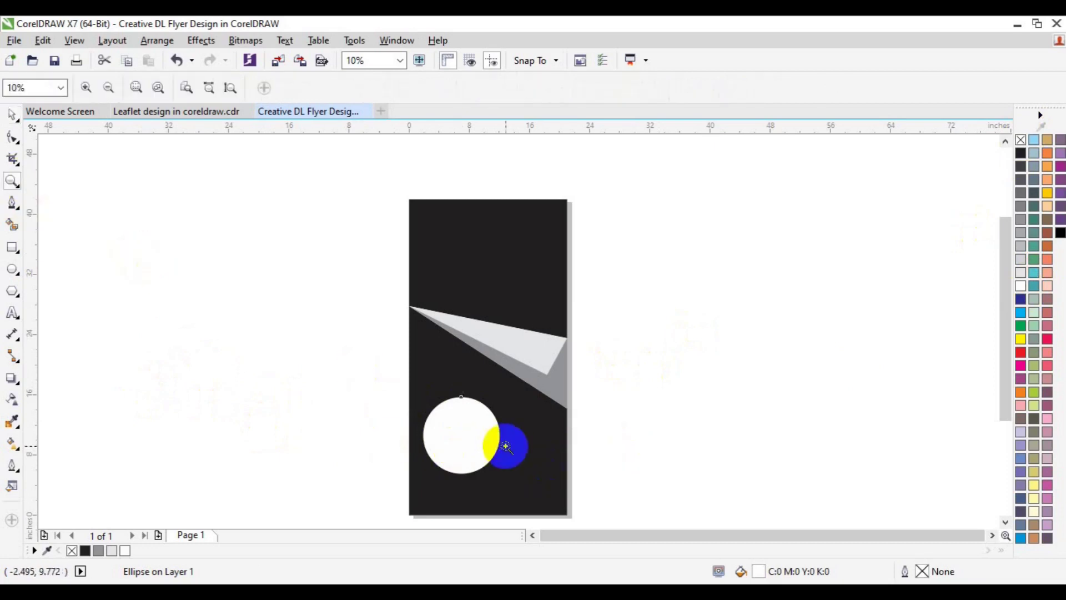
pyautogui.click(493, 444)
pyautogui.press('space')
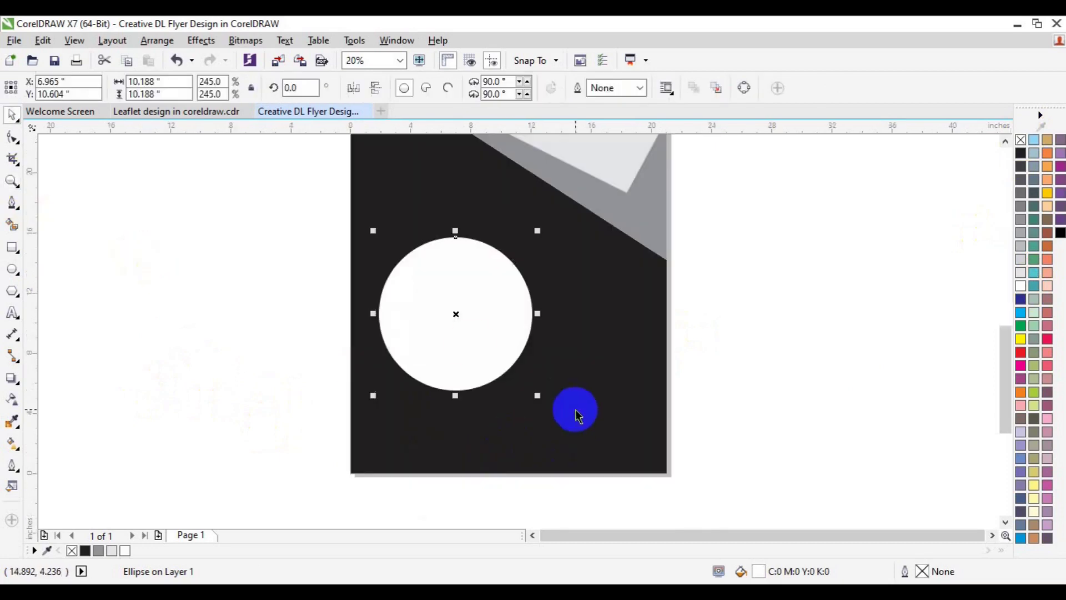
pyautogui.moveTo(463, 333); pyautogui.dragTo(456, 339)
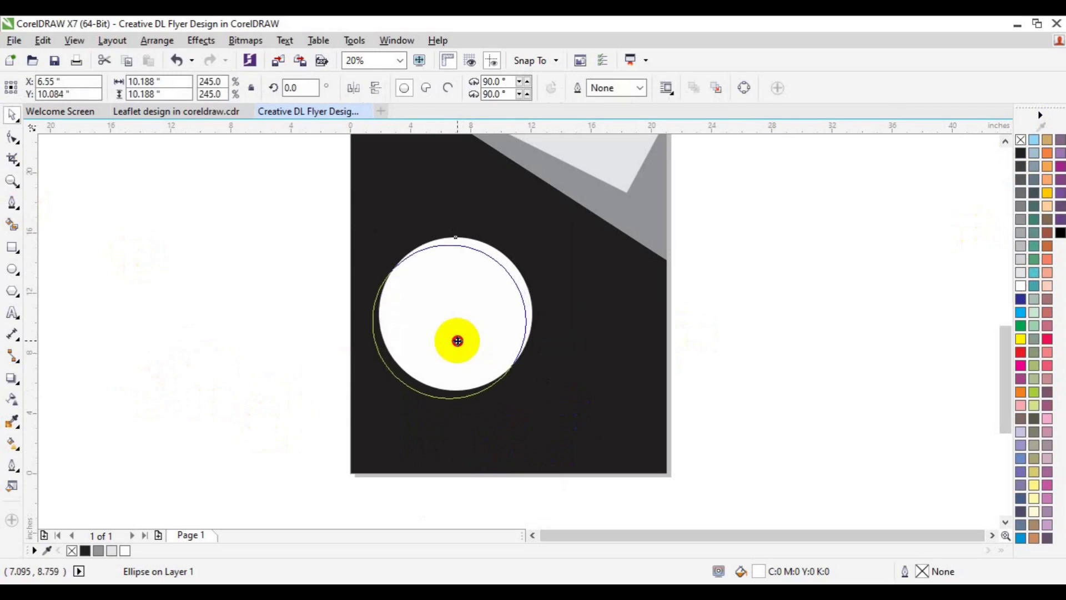
pyautogui.moveTo(456, 339); pyautogui.dragTo(449, 337)
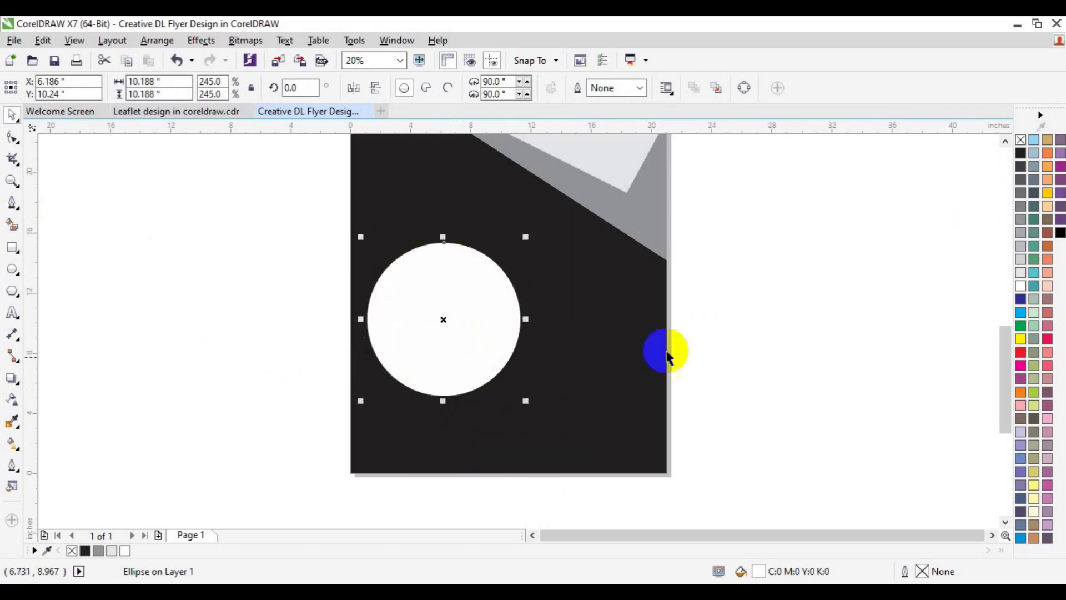
pyautogui.click(737, 319)
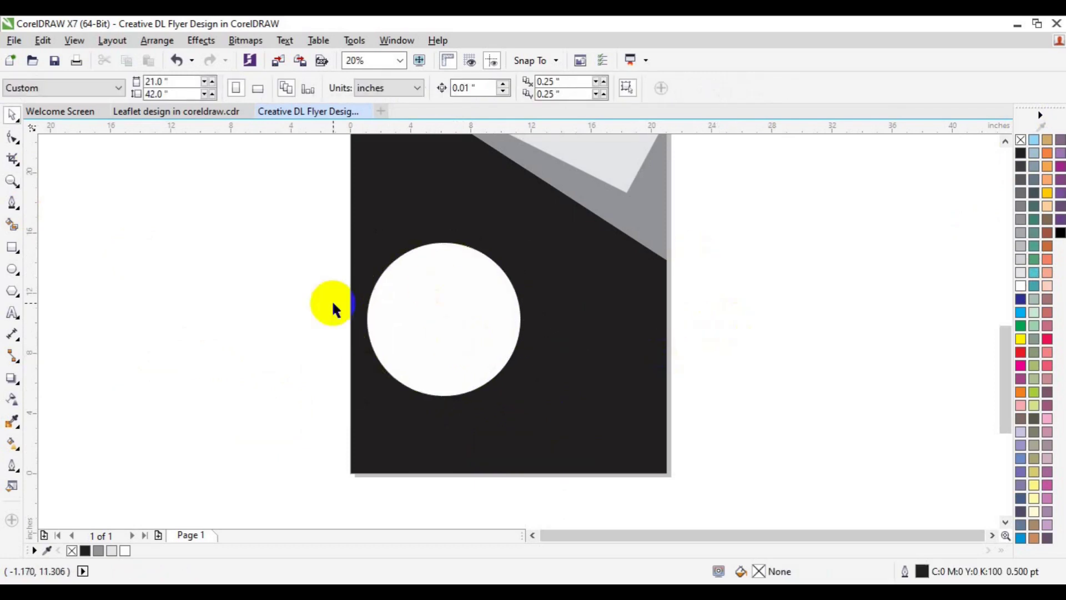
pyautogui.click(12, 181)
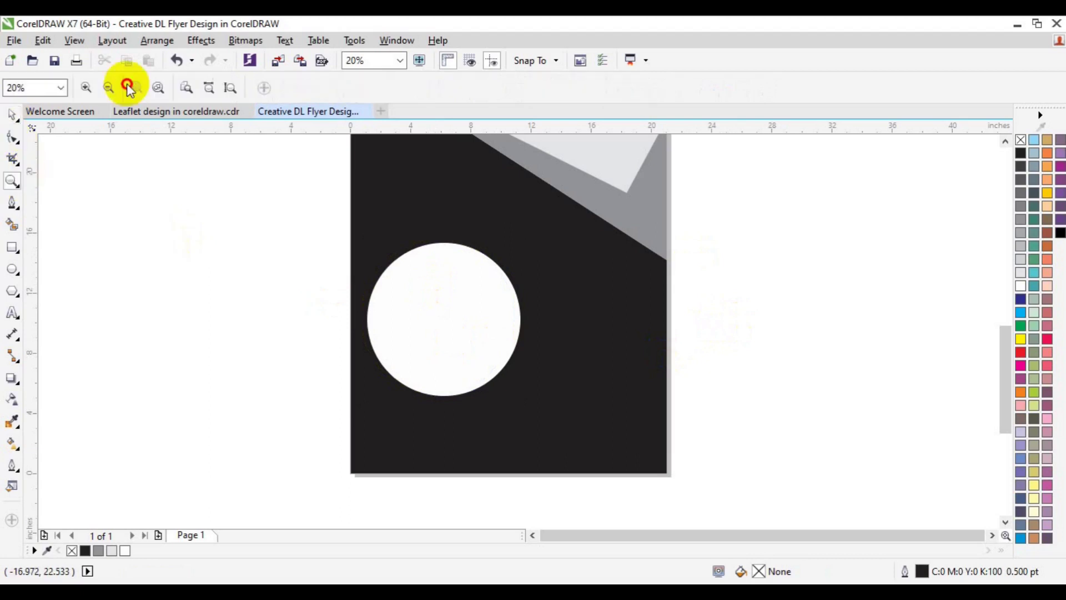
pyautogui.click(107, 90)
pyautogui.press('space')
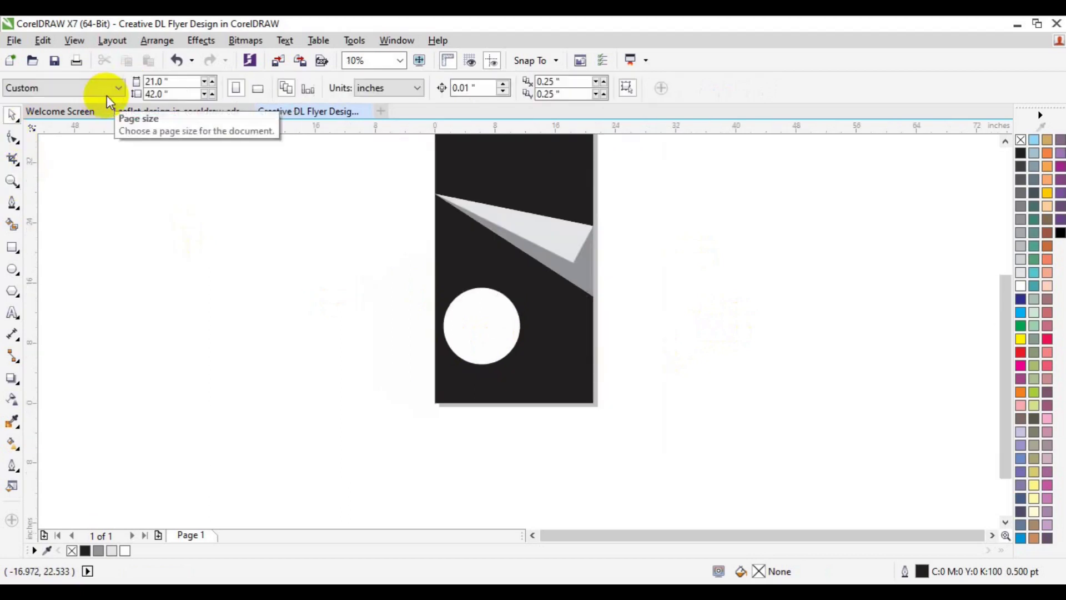
pyautogui.click(1005, 142)
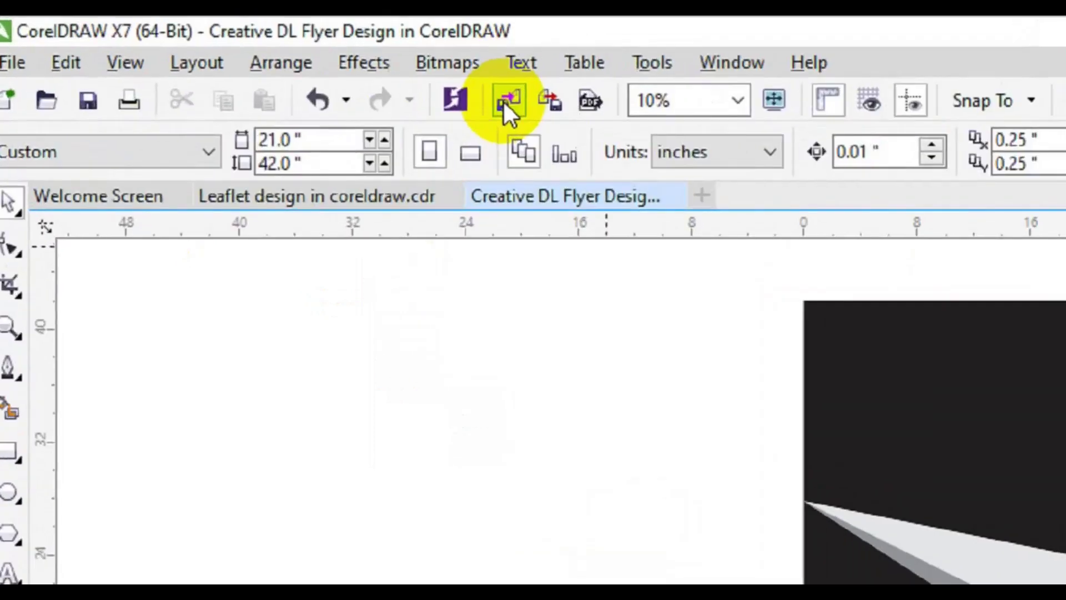
# Import the photo 710540-PRAEY3-708 from the freepik stockpoto folder
pyautogui.click(277, 62)
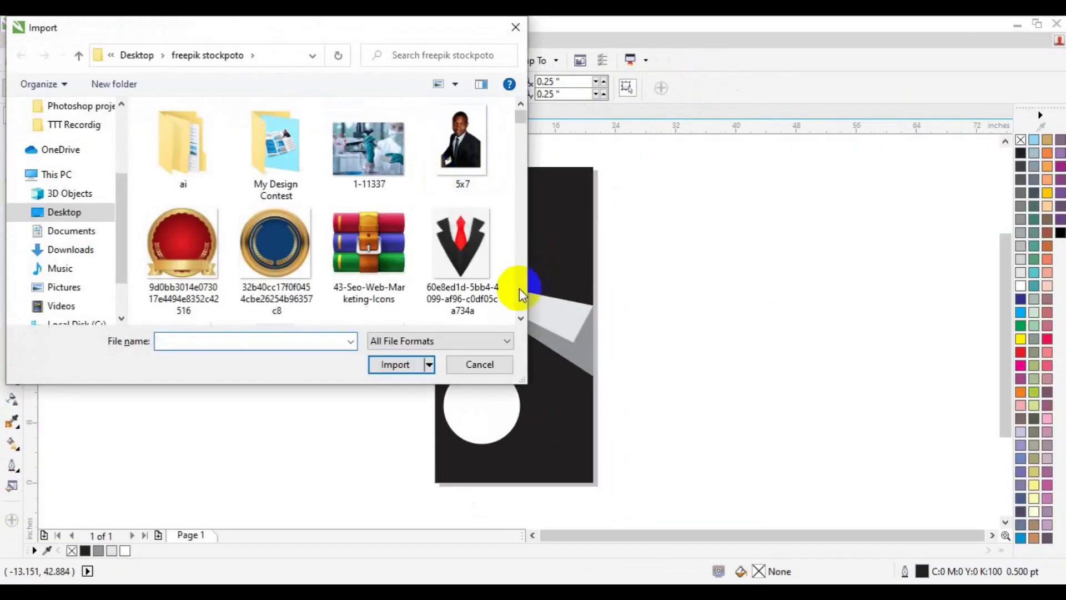
pyautogui.scroll(-2, 519, 308)
pyautogui.scroll(-1, 519, 308)
pyautogui.scroll(-1, 519, 309)
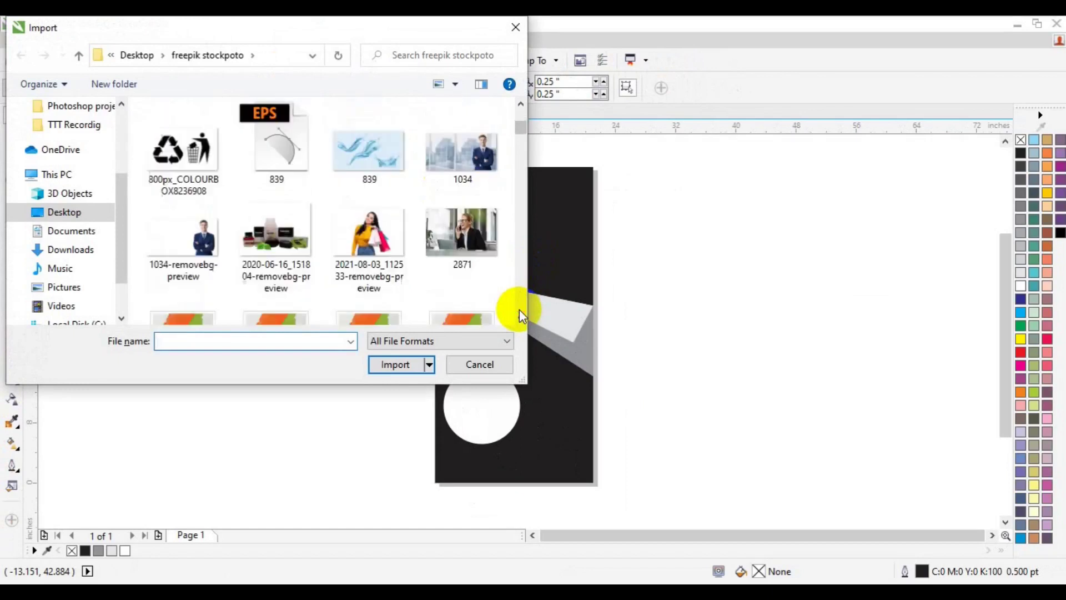
pyautogui.scroll(-3, 519, 309)
pyautogui.scroll(-2, 519, 309)
pyautogui.scroll(-1, 519, 309)
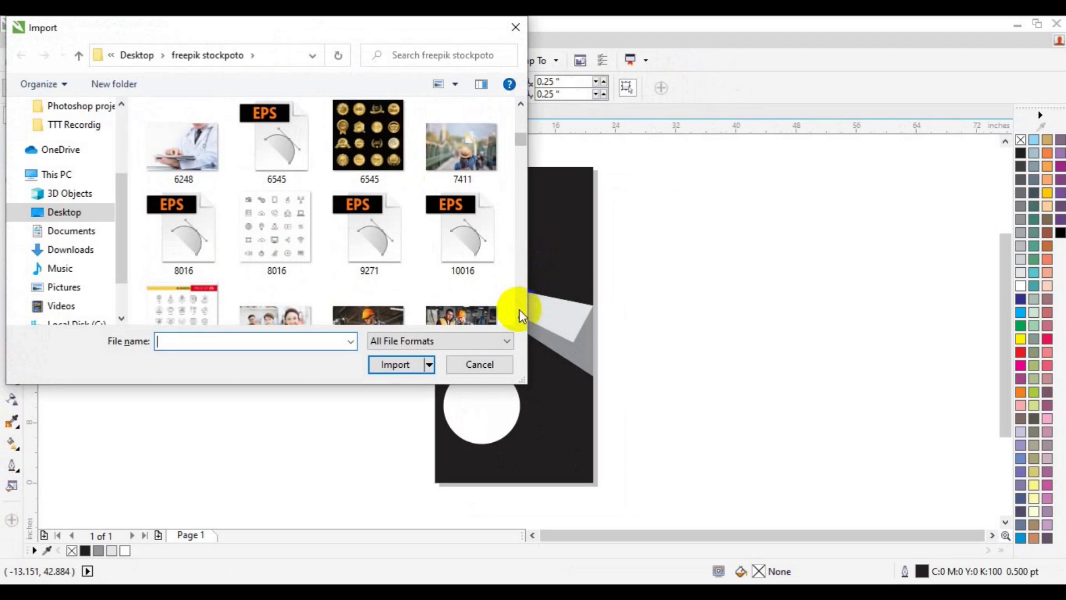
pyautogui.scroll(-3, 519, 309)
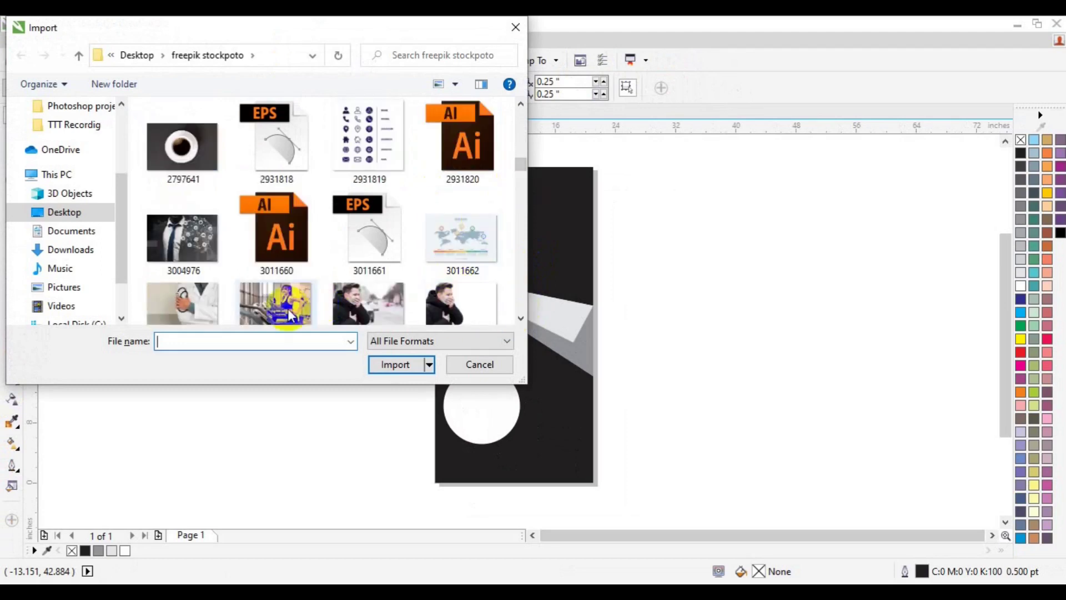
pyautogui.scroll(3, 524, 139)
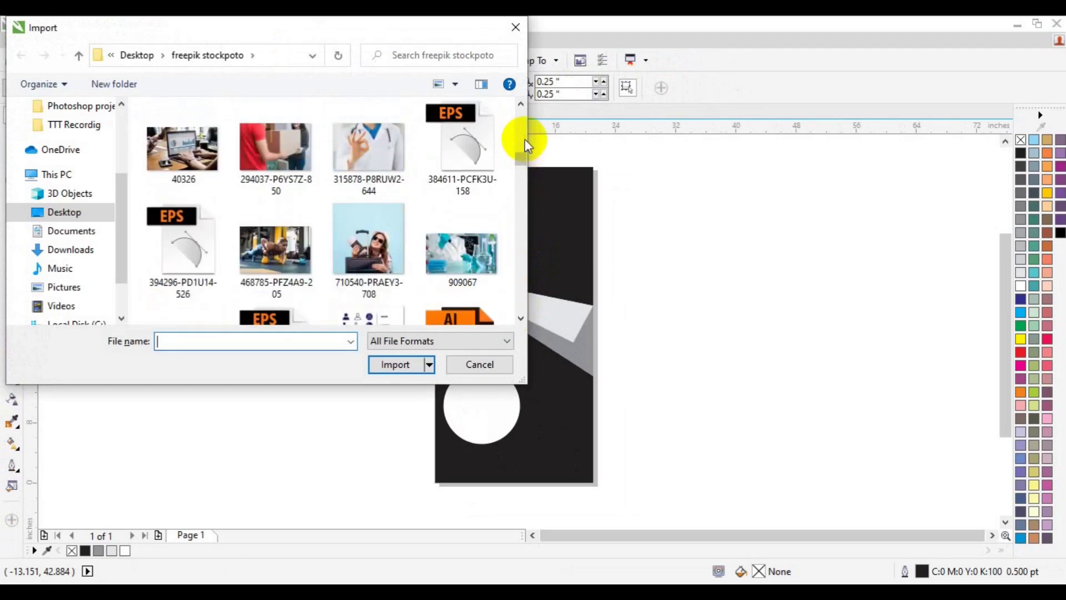
pyautogui.click(391, 245)
pyautogui.click(398, 362)
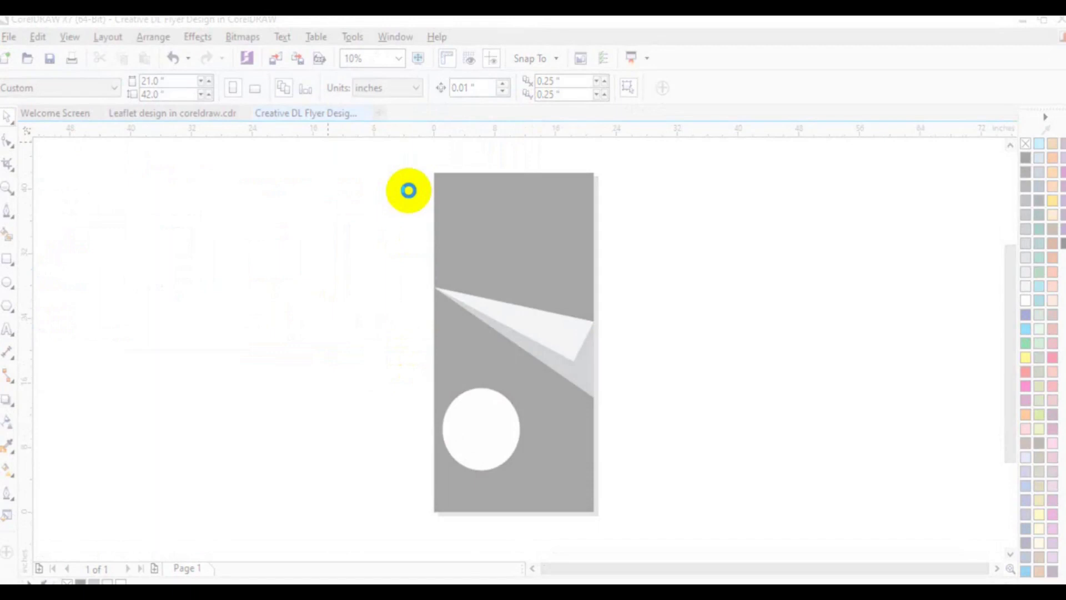
# Place the photo 23.391 inches wide over the page top and mirror it horizontally
pyautogui.moveTo(418, 164); pyautogui.dragTo(629, 336)
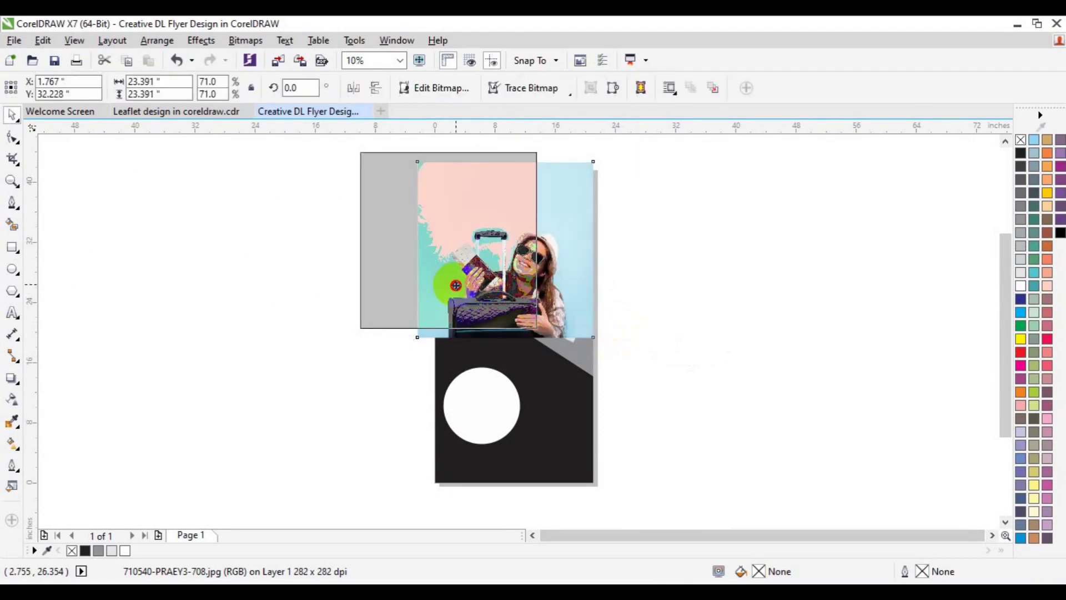
pyautogui.moveTo(480, 284); pyautogui.dragTo(454, 289)
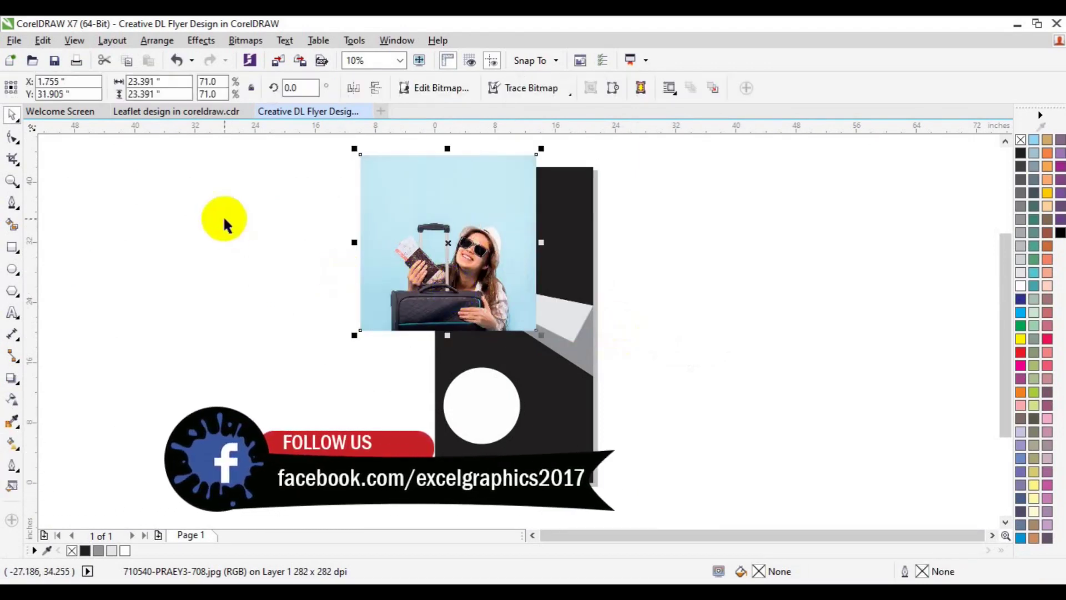
pyautogui.click(361, 89)
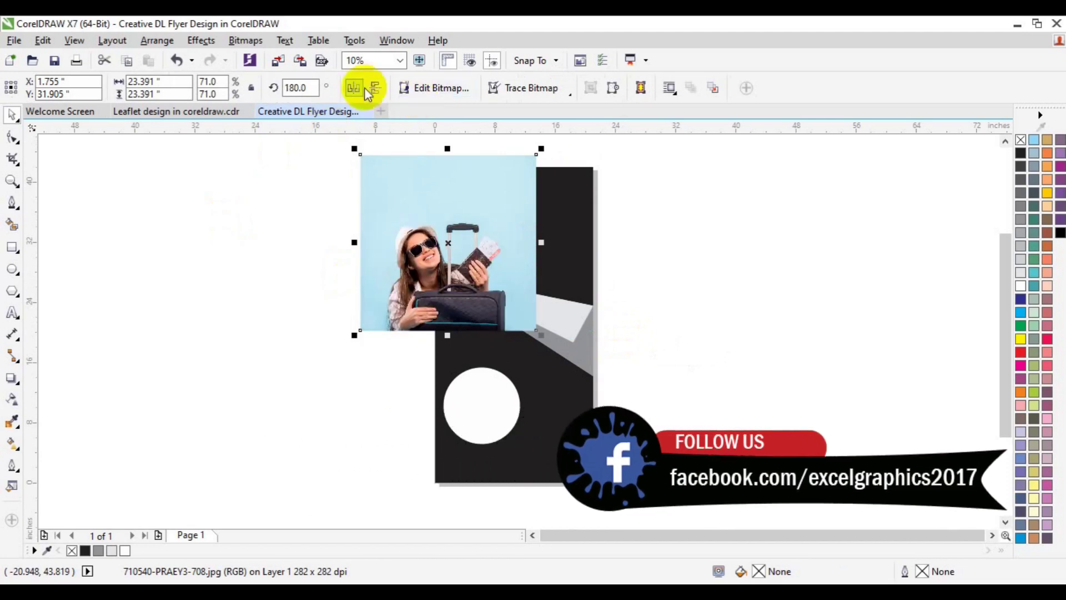
pyautogui.click(201, 40)
pyautogui.moveTo(230, 240)
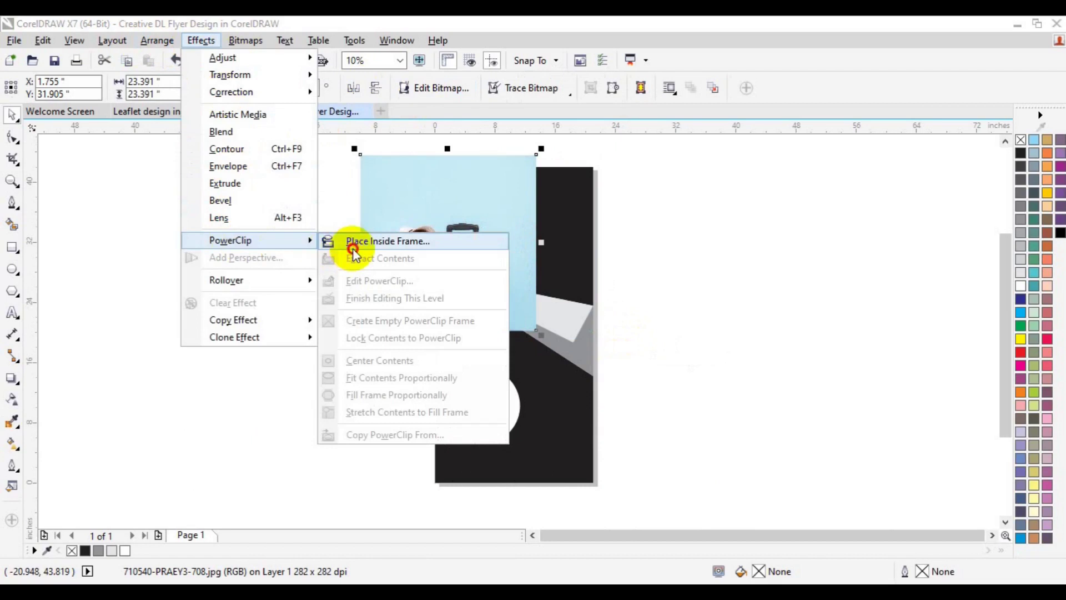
# PowerClip the photo into the top rectangle and centre it within the frame
pyautogui.click(355, 240)
pyautogui.click(553, 251)
pyautogui.click(473, 327)
pyautogui.moveTo(451, 328); pyautogui.dragTo(518, 314)
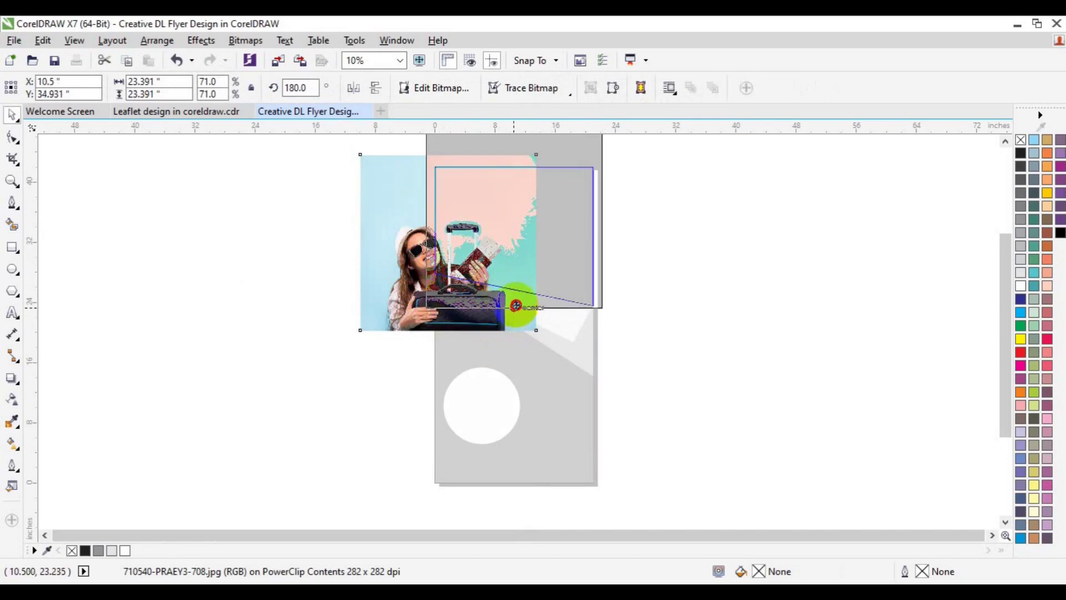
pyautogui.moveTo(518, 314); pyautogui.dragTo(515, 304)
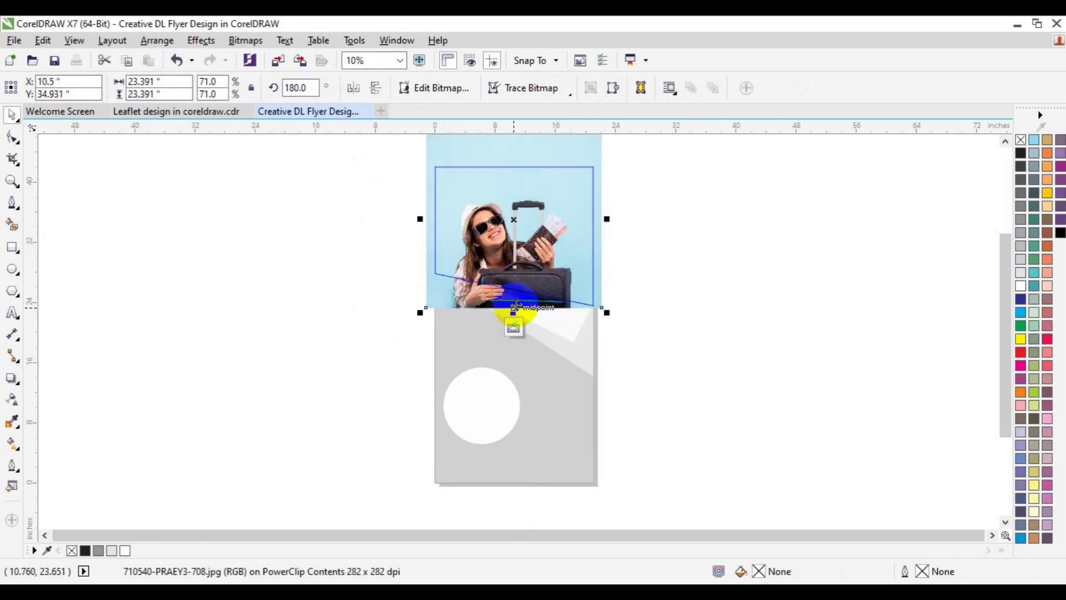
pyautogui.click(511, 332)
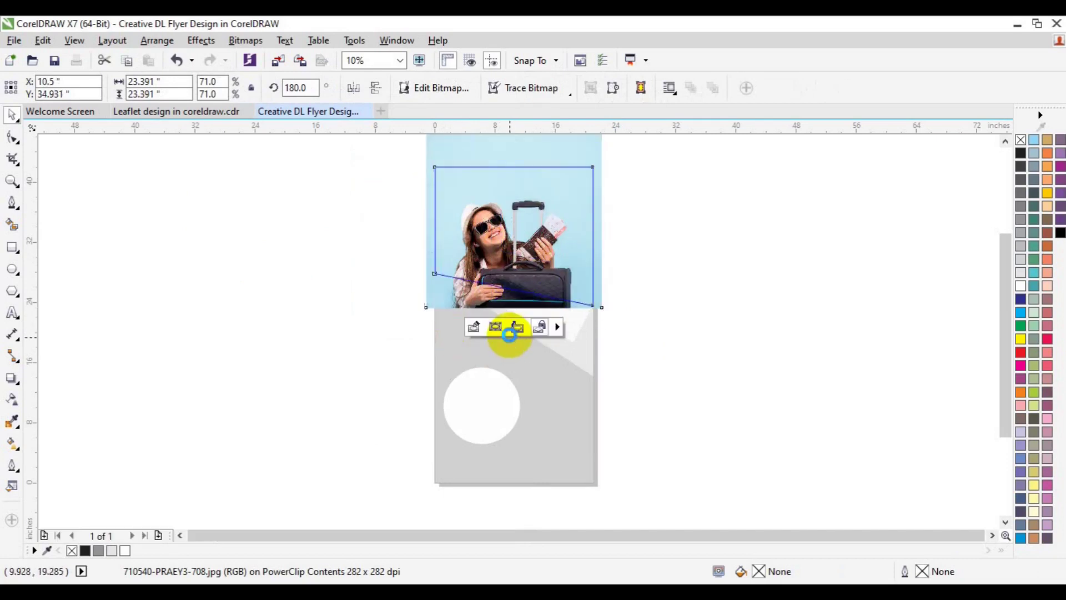
pyautogui.click(686, 382)
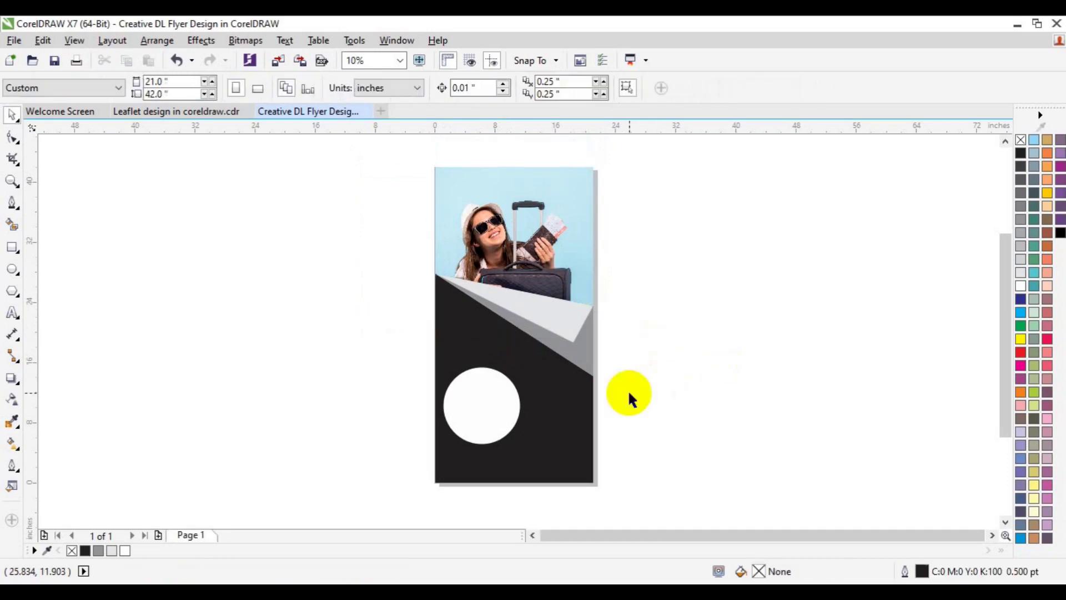
pyautogui.click(469, 336)
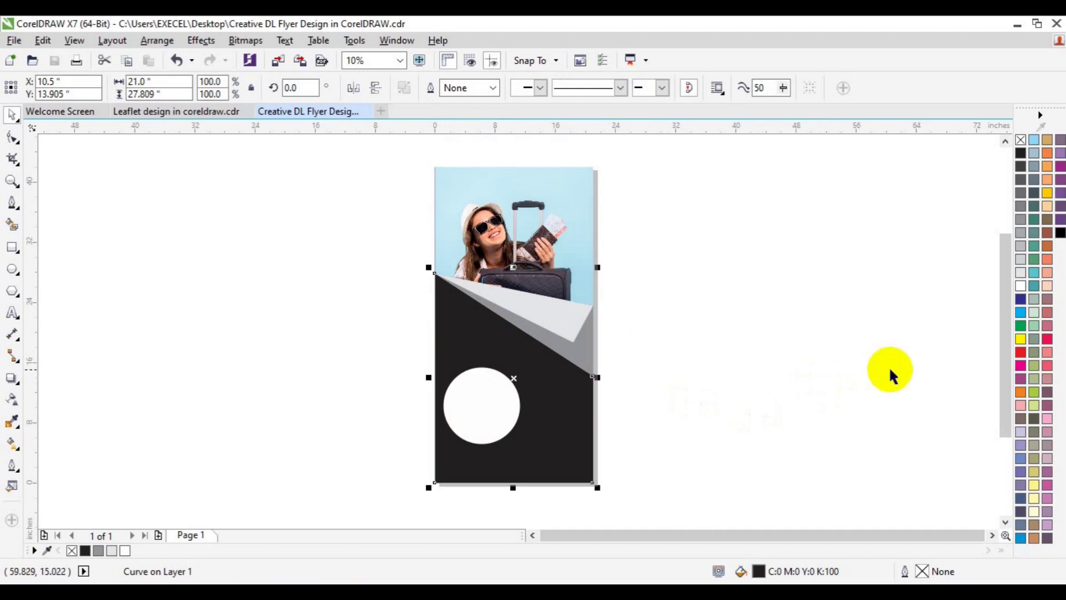
# Recolour the black background shape, ending with a sky blue fill
pyautogui.click(1021, 341)
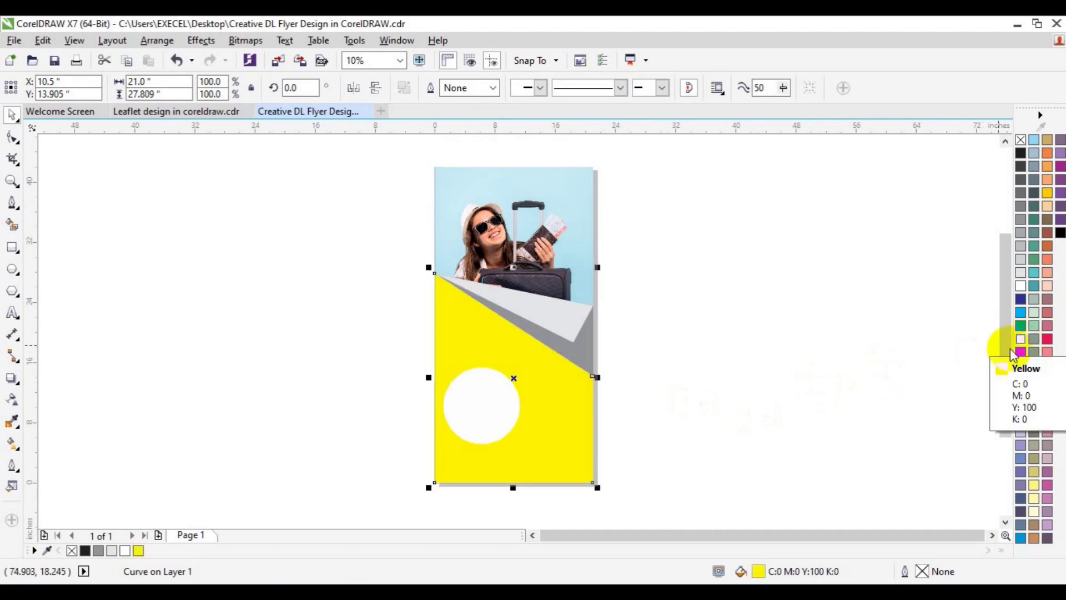
pyautogui.click(915, 342)
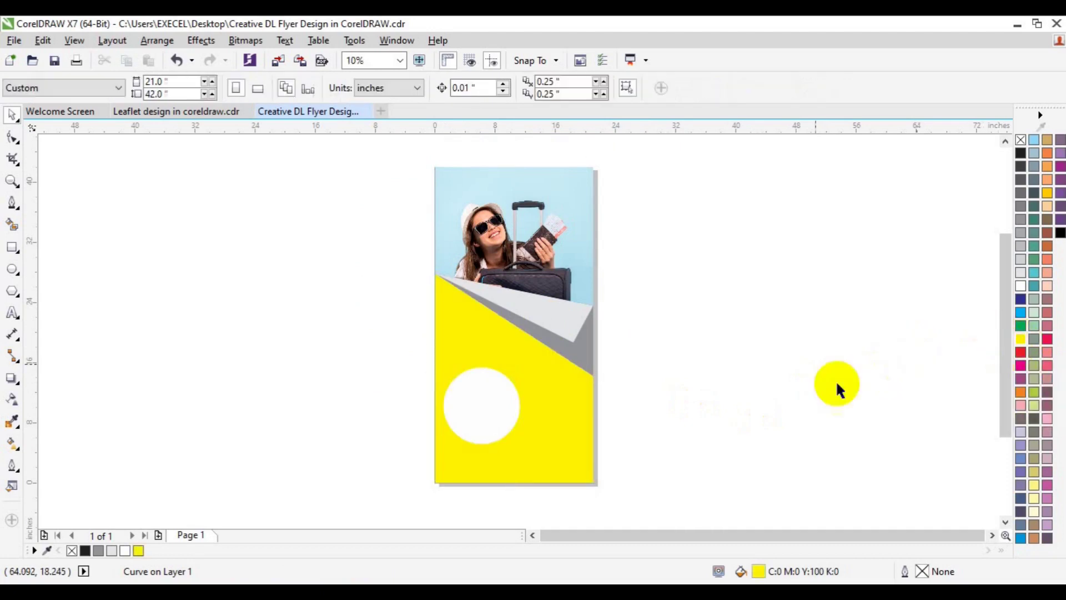
pyautogui.click(579, 445)
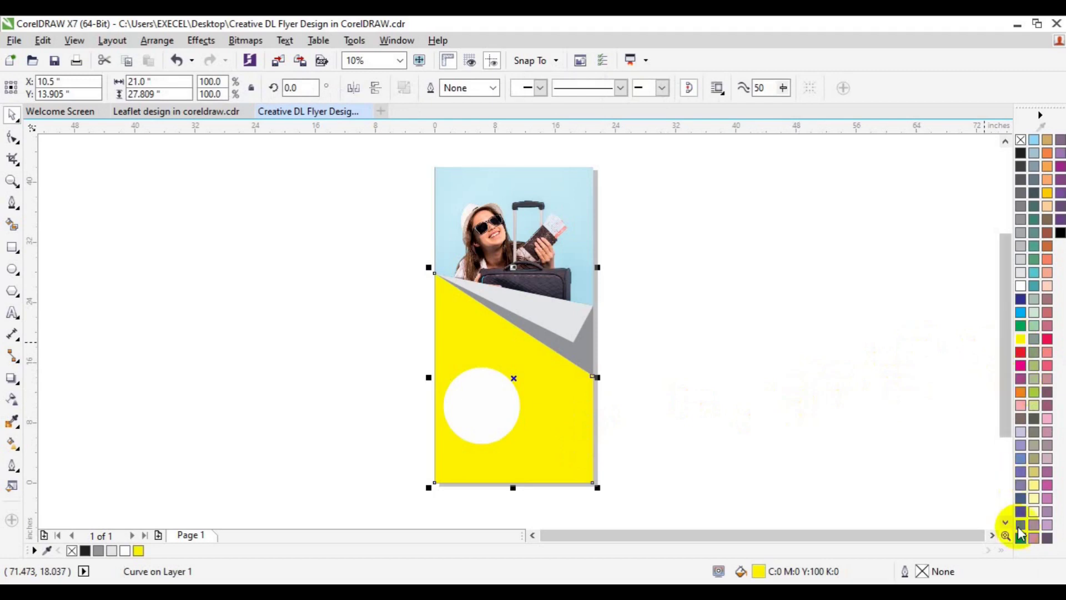
pyautogui.click(1020, 535)
pyautogui.click(791, 428)
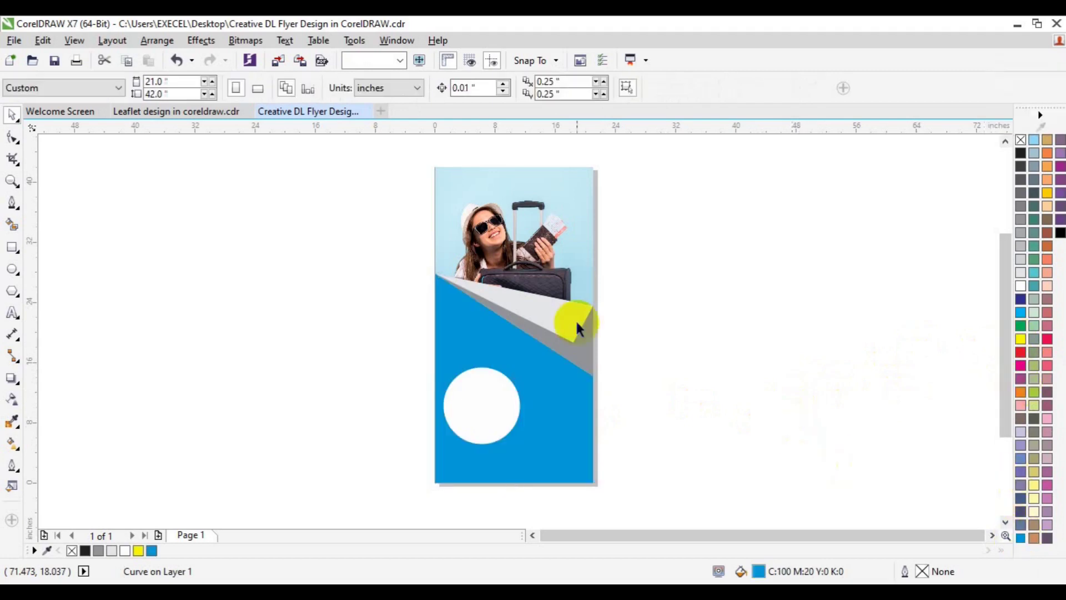
# Fill both grey fold triangles with the same sky blue swatch
pyautogui.click(555, 319)
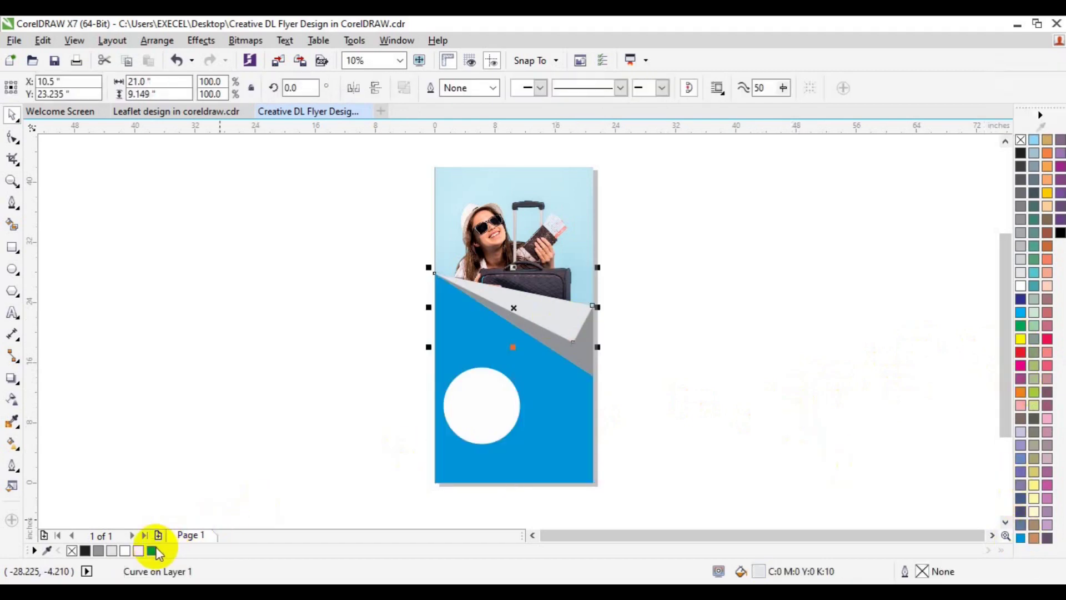
pyautogui.click(152, 550)
pyautogui.click(575, 359)
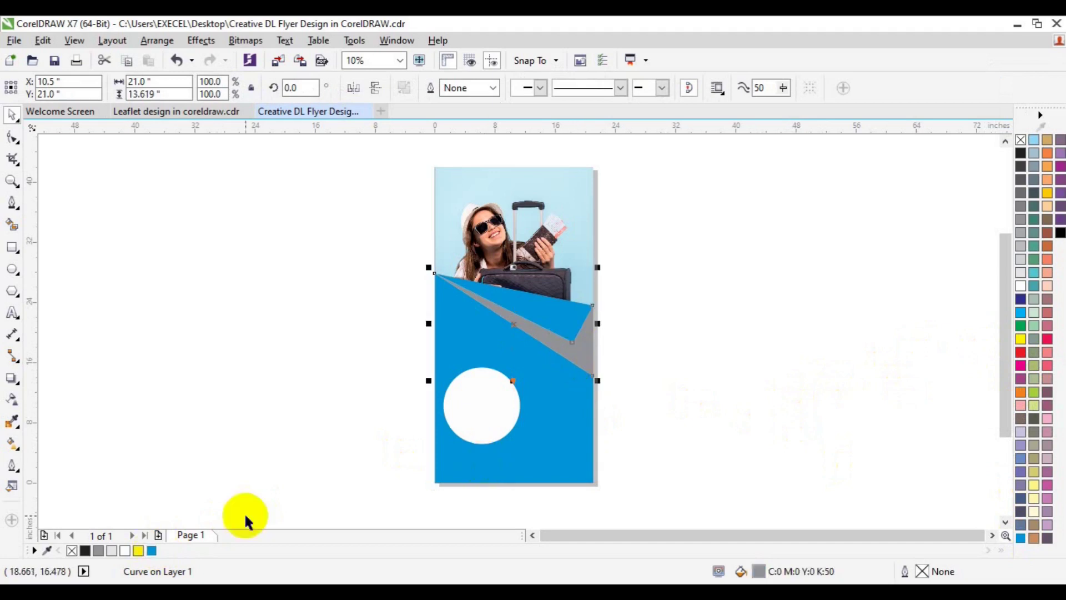
pyautogui.click(152, 550)
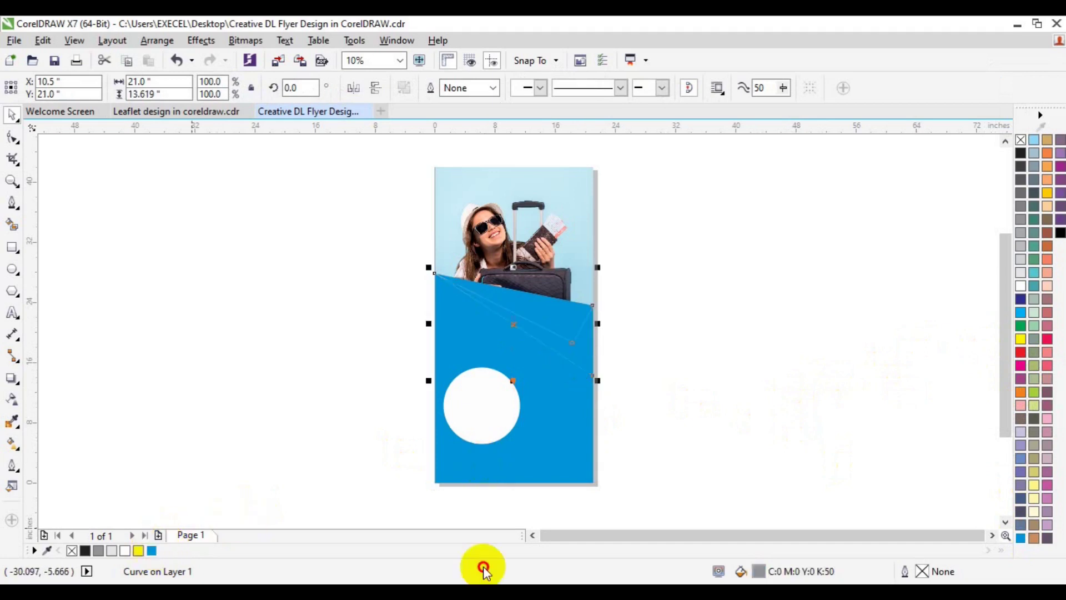
pyautogui.doubleClick(758, 572)
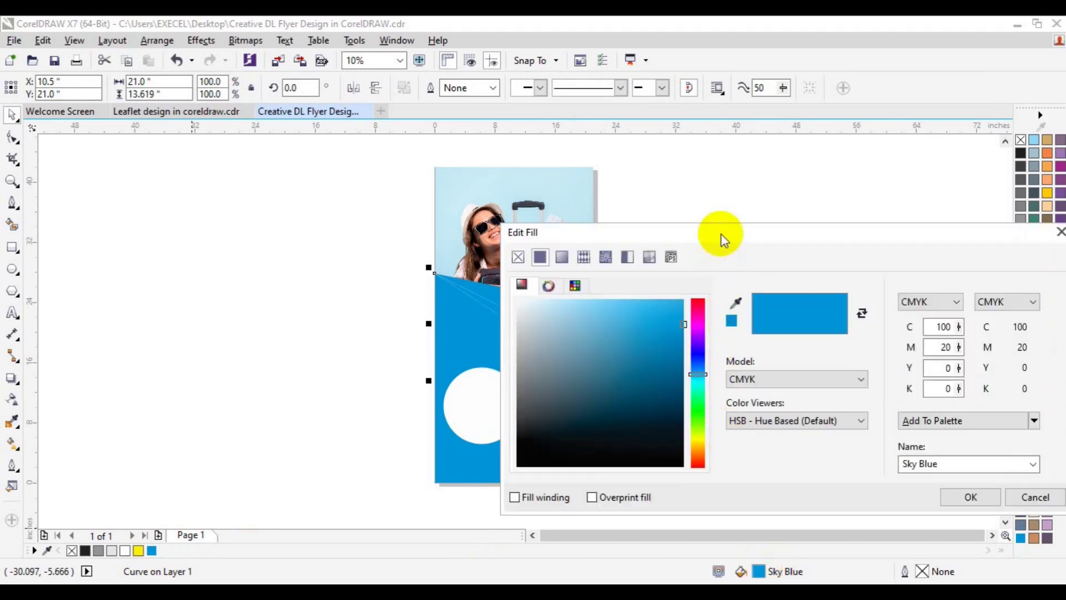
# Change the fold triangle's fill to a deeper blue, CMYK 94/49/13/0
pyautogui.moveTo(722, 239); pyautogui.dragTo(882, 219)
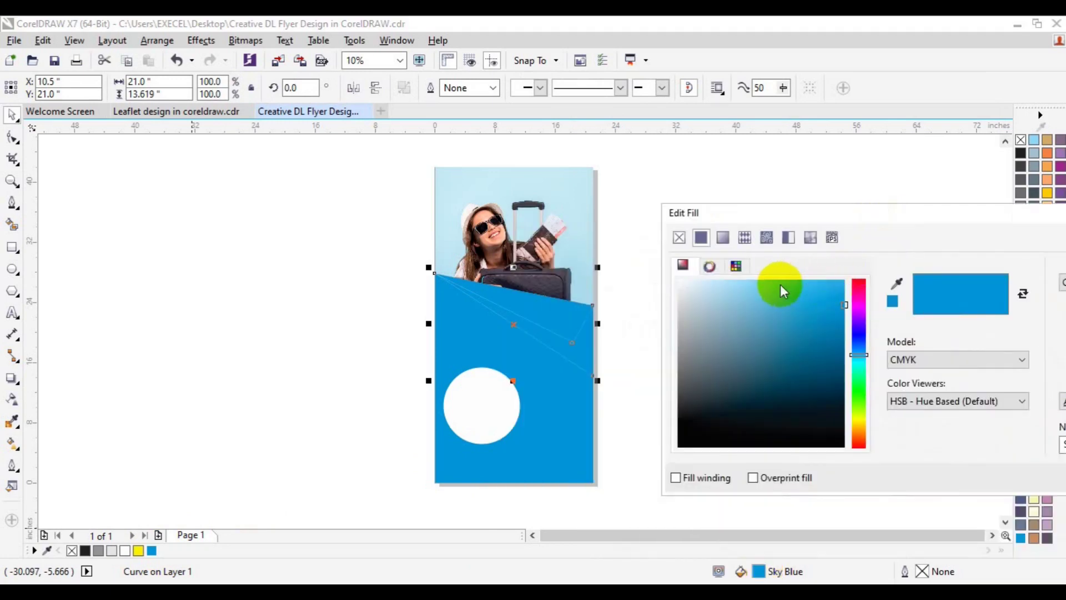
pyautogui.click(760, 282)
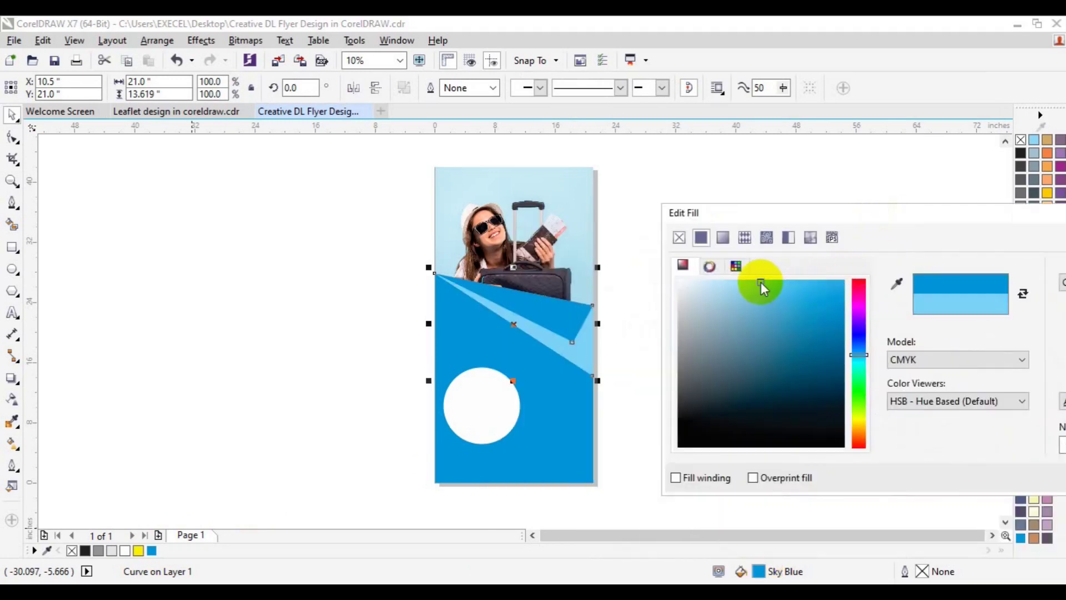
pyautogui.click(840, 329)
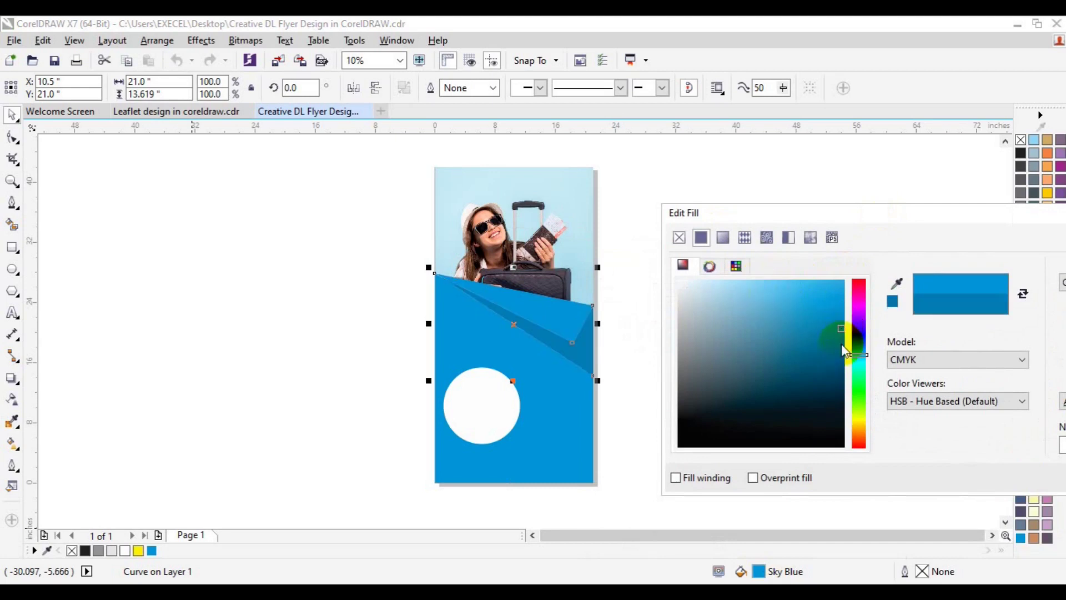
pyautogui.click(841, 352)
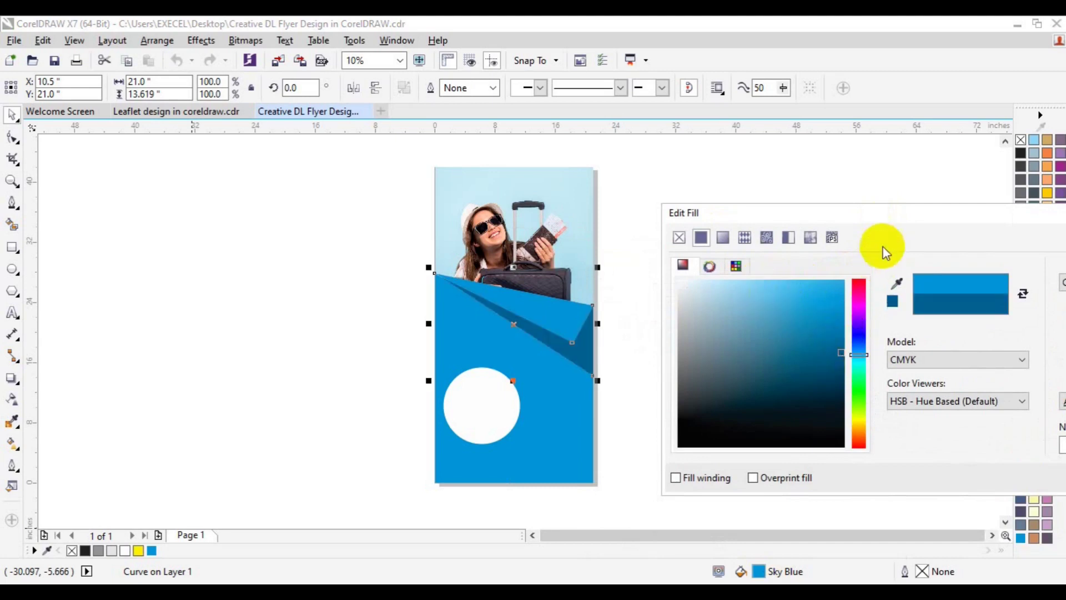
pyautogui.moveTo(884, 215); pyautogui.dragTo(788, 170)
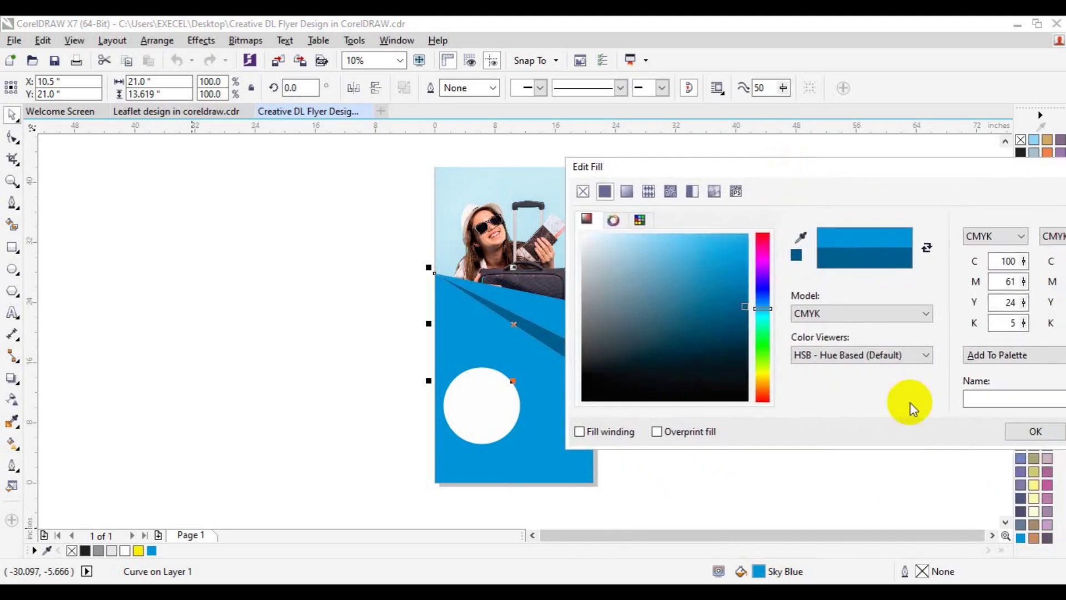
pyautogui.click(747, 289)
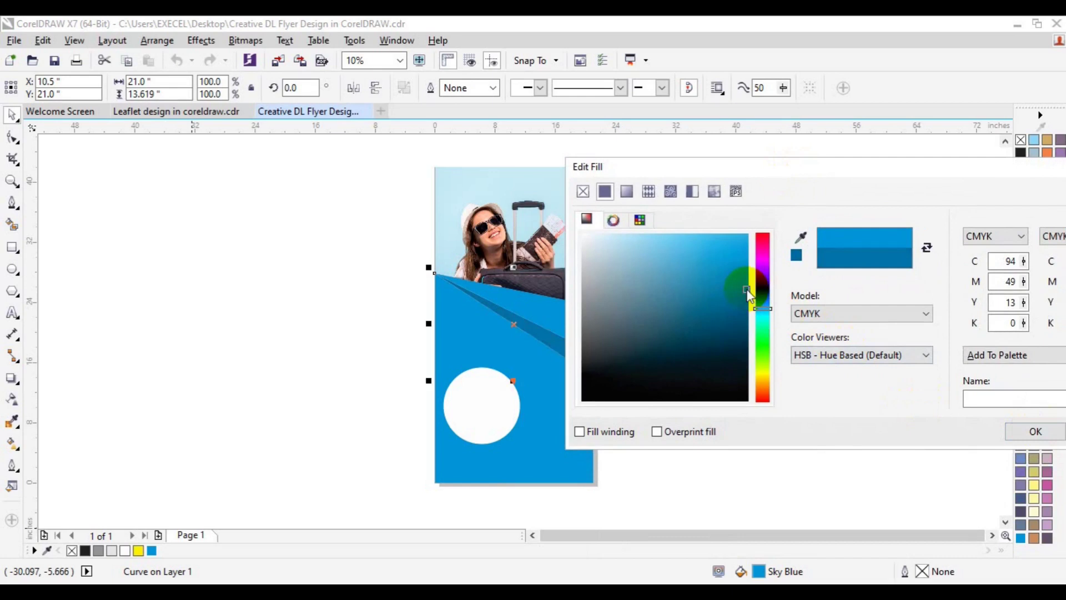
pyautogui.click(1036, 431)
pyautogui.click(865, 396)
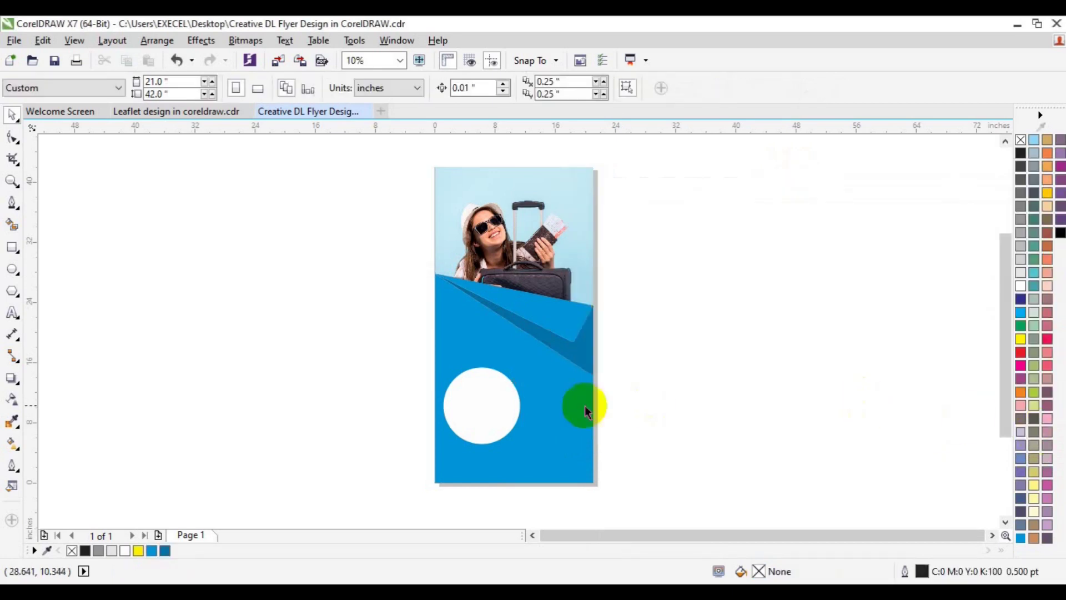
# Shrink the white circle to about 94% and give it a blue outline
pyautogui.click(502, 415)
pyautogui.moveTo(527, 451); pyautogui.dragTo(525, 446)
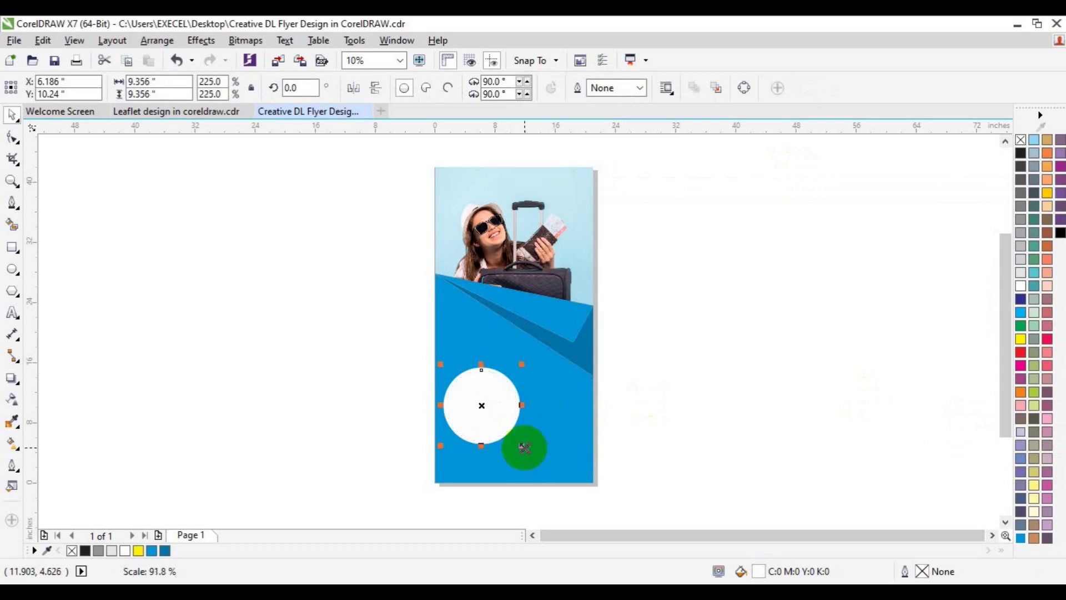
pyautogui.click(647, 401)
pyautogui.click(520, 408)
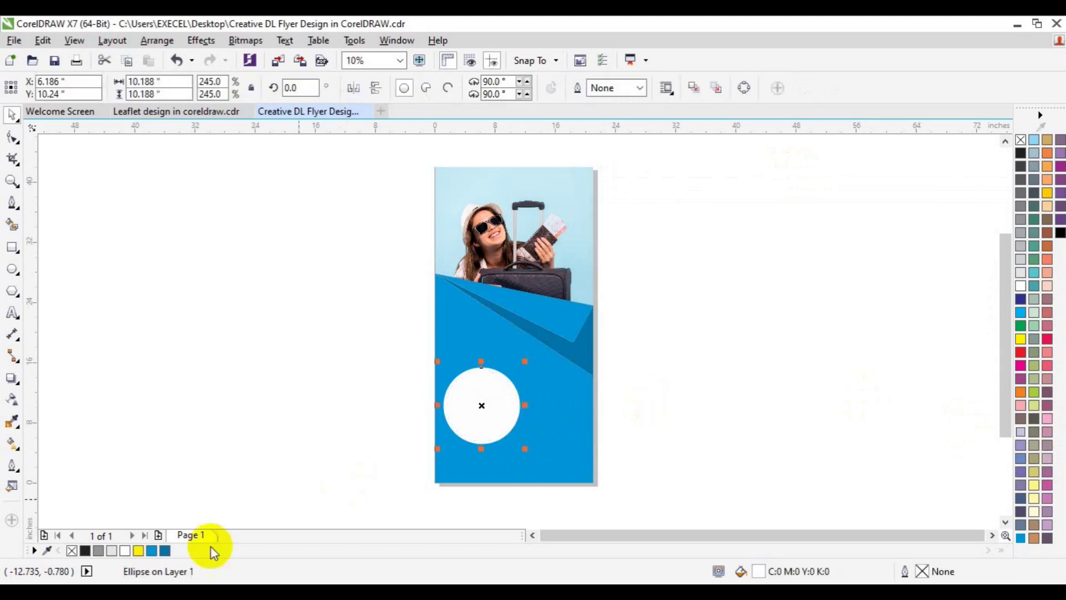
pyautogui.rightClick(165, 551)
pyautogui.click(293, 416)
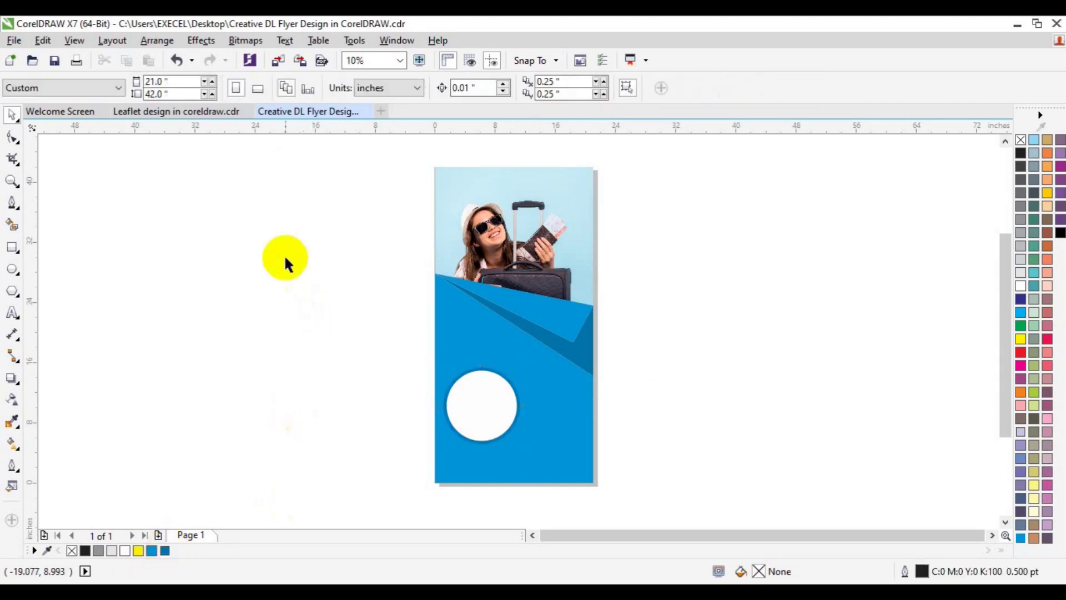
# Import the hotel photo 710540-PRAEY3-708.jpg from the freepik stockpoto folder
pyautogui.click(277, 61)
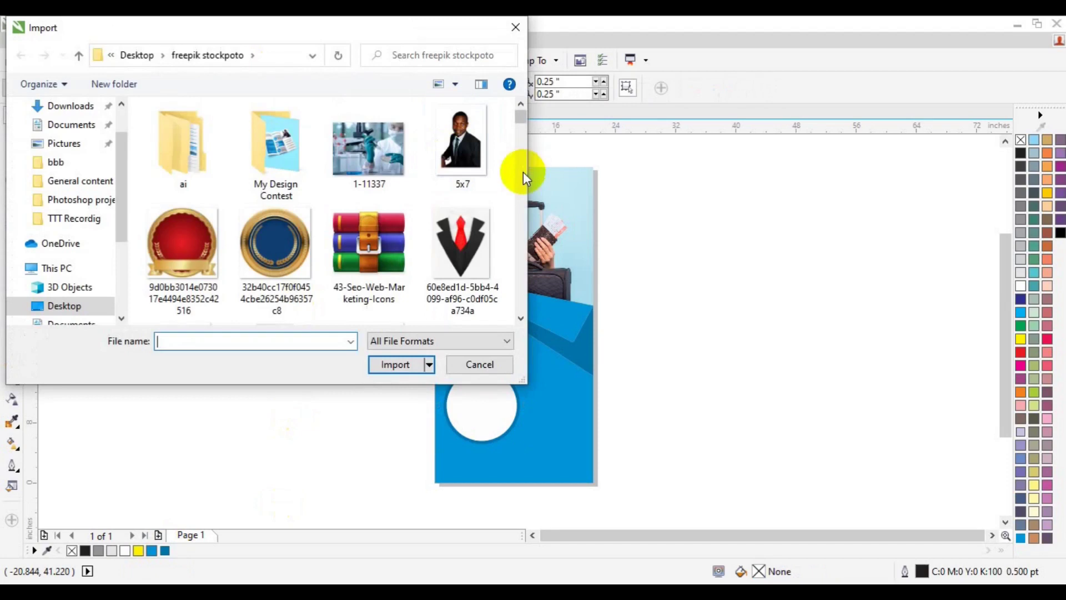
pyautogui.scroll(-5, 517, 239)
pyautogui.scroll(-2, 517, 238)
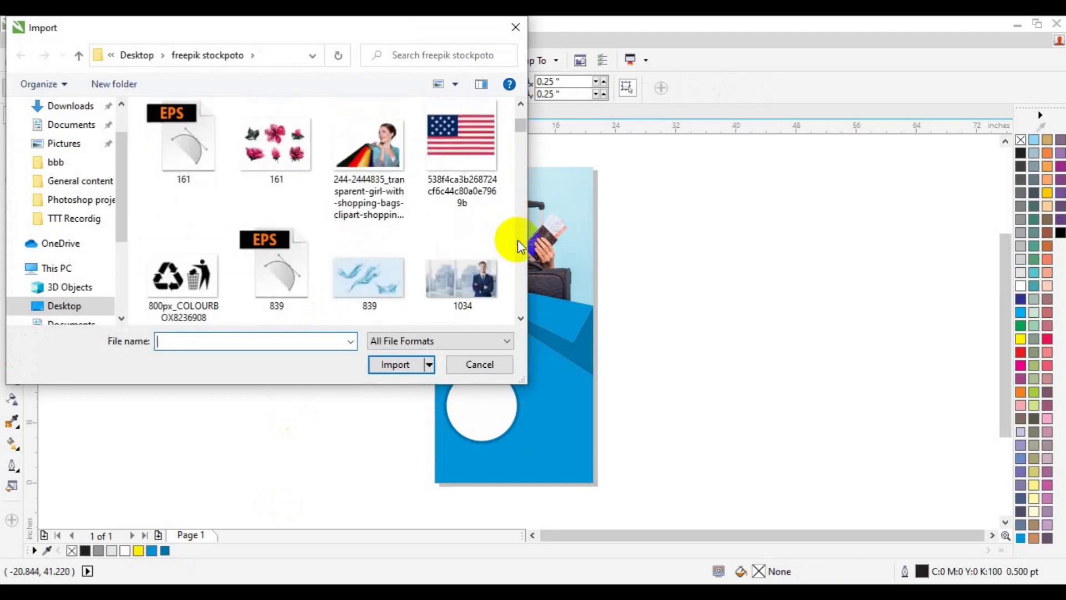
pyautogui.scroll(-2, 521, 257)
pyautogui.scroll(-6, 521, 256)
pyautogui.scroll(-3, 520, 256)
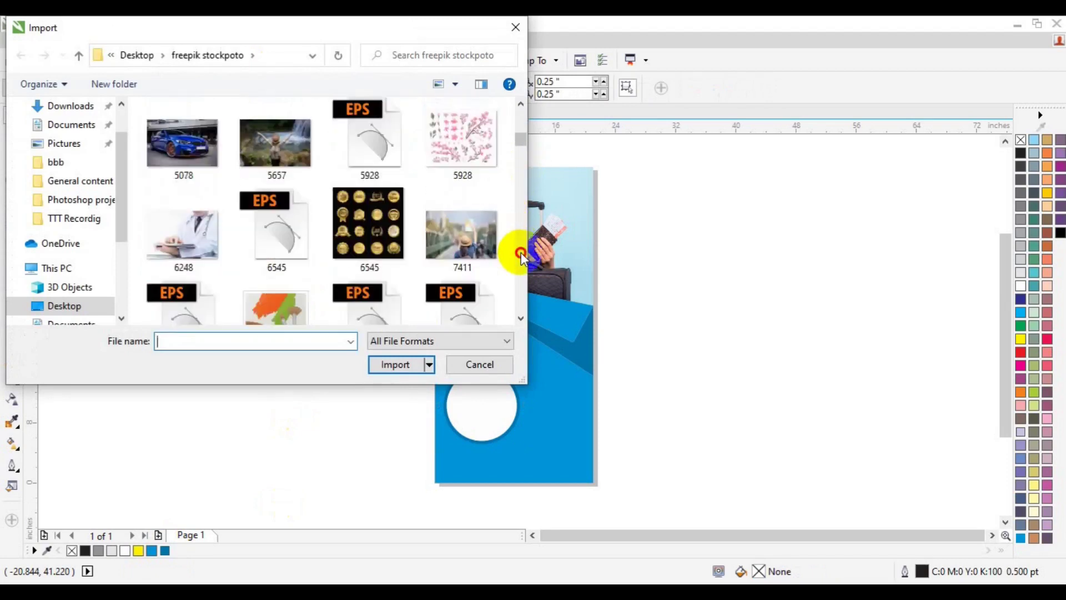
pyautogui.scroll(-3, 521, 256)
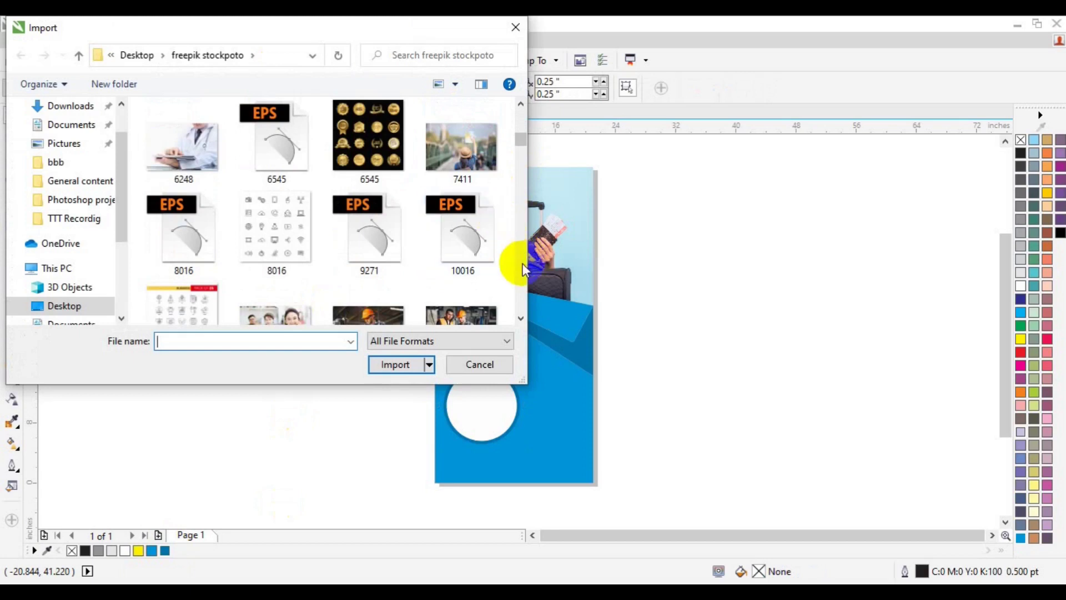
pyautogui.scroll(-5, 522, 263)
pyautogui.scroll(-5, 523, 270)
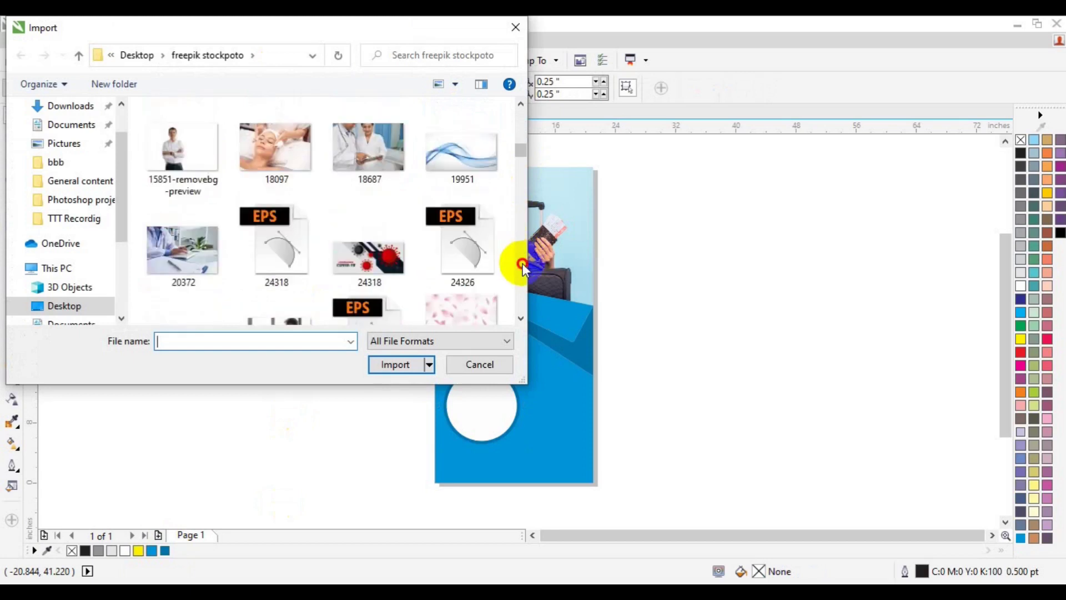
pyautogui.scroll(-5, 522, 264)
pyautogui.scroll(-5, 523, 269)
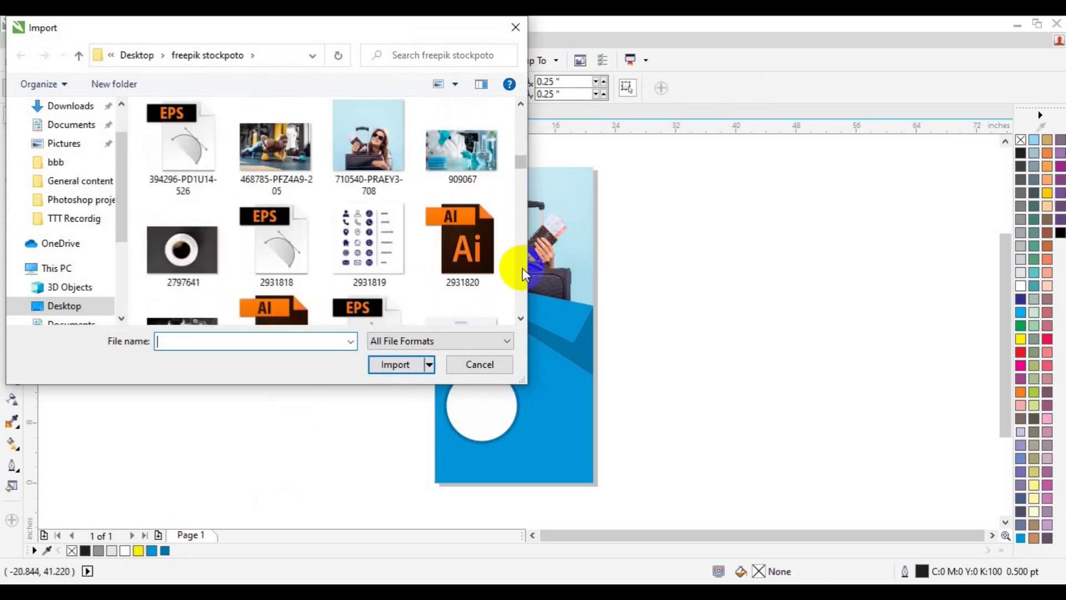
pyautogui.scroll(-5, 522, 271)
pyautogui.scroll(-5, 523, 281)
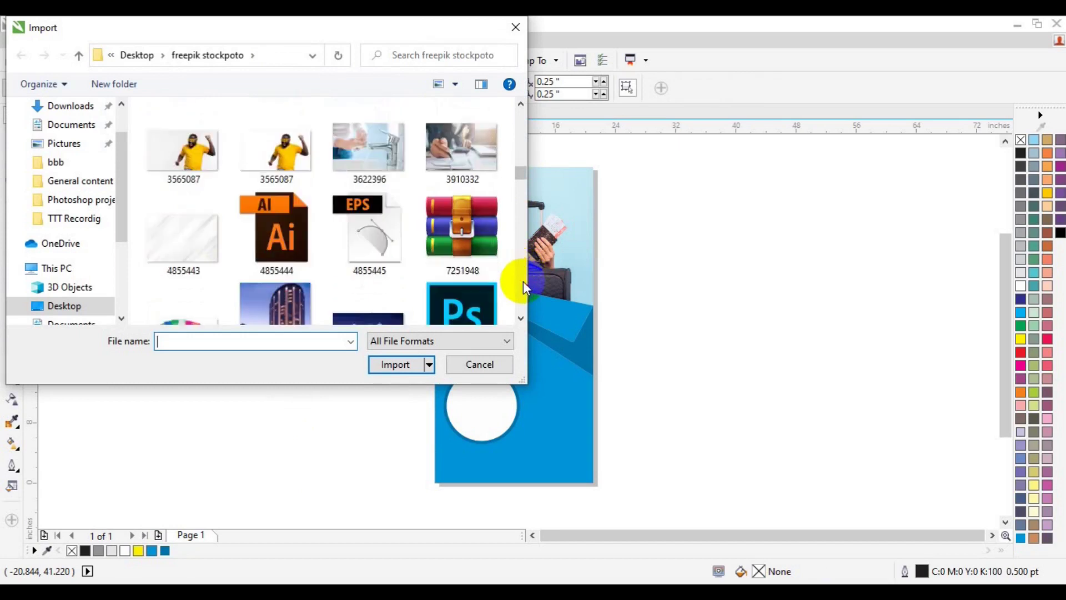
pyautogui.scroll(-5, 523, 281)
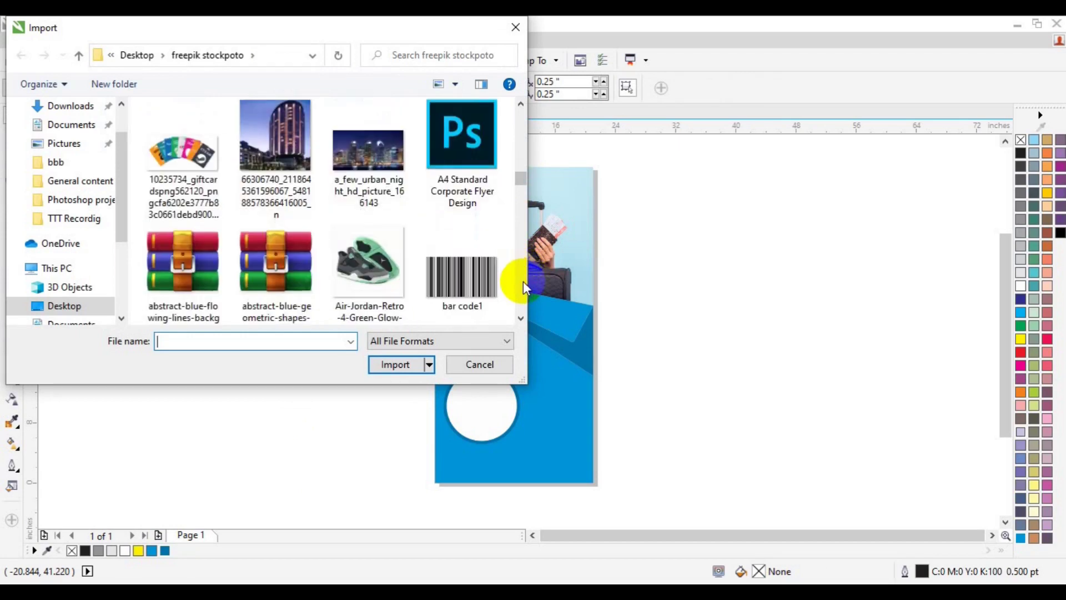
pyautogui.click(296, 165)
pyautogui.click(392, 364)
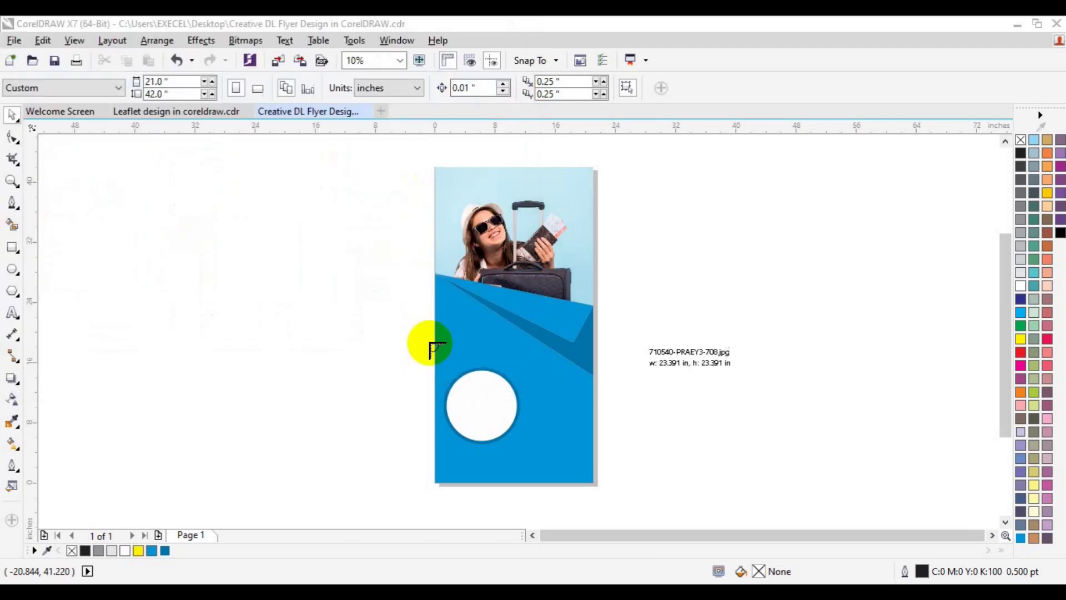
# Place the hotel photo over the white circle and PowerClip it inside the circle
pyautogui.moveTo(428, 343); pyautogui.dragTo(526, 449)
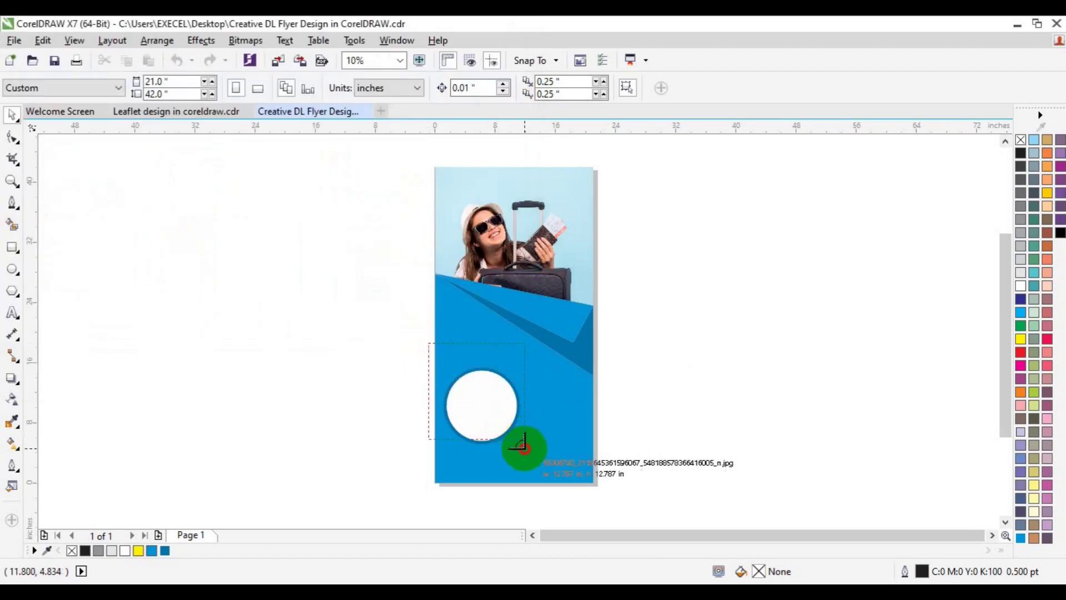
pyautogui.moveTo(499, 427); pyautogui.dragTo(434, 441)
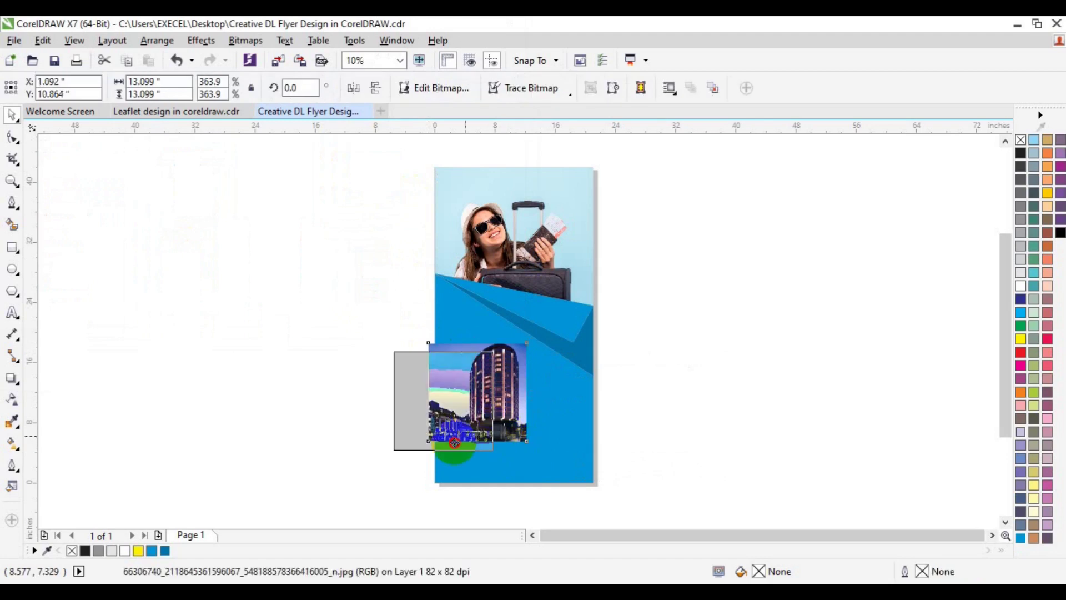
pyautogui.click(199, 41)
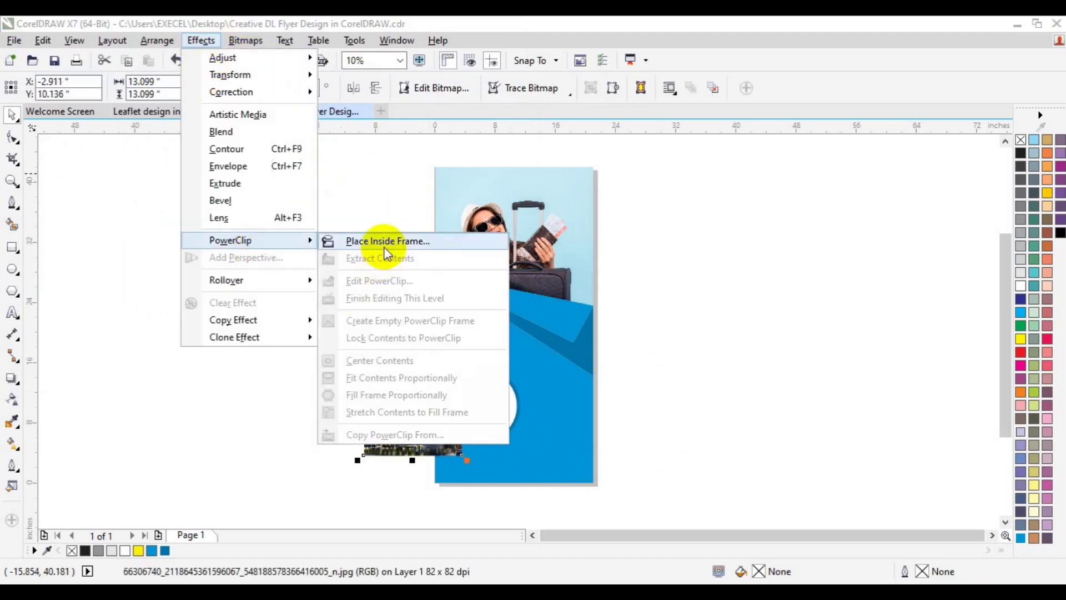
pyautogui.moveTo(230, 240)
pyautogui.click(371, 244)
pyautogui.click(478, 399)
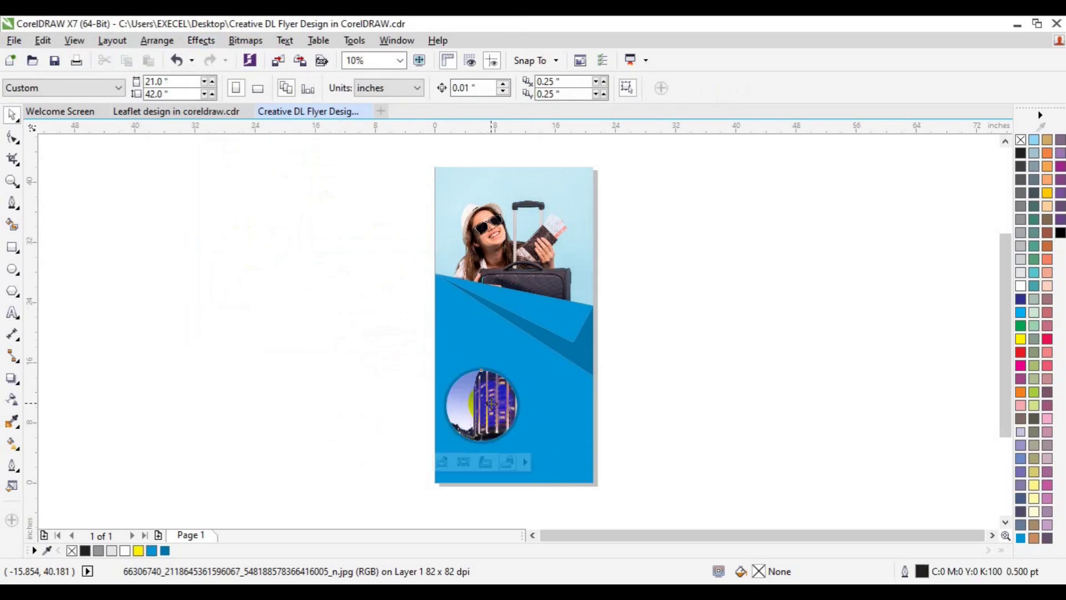
pyautogui.click(443, 466)
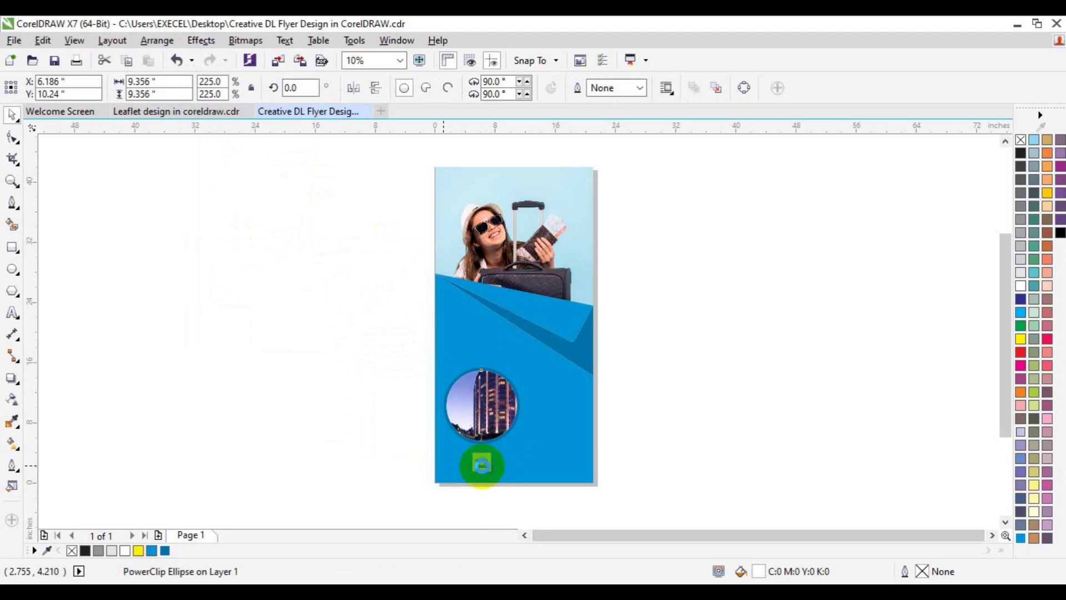
# Shrink the clipped photo to about 81% so the building fits the circle, then finish editing
pyautogui.click(482, 465)
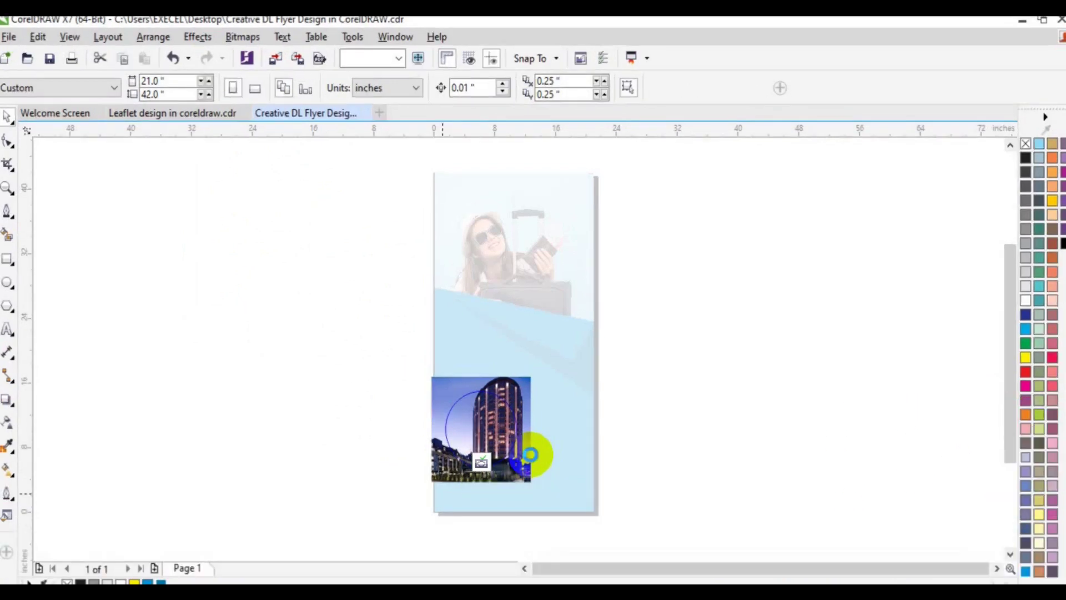
pyautogui.click(531, 454)
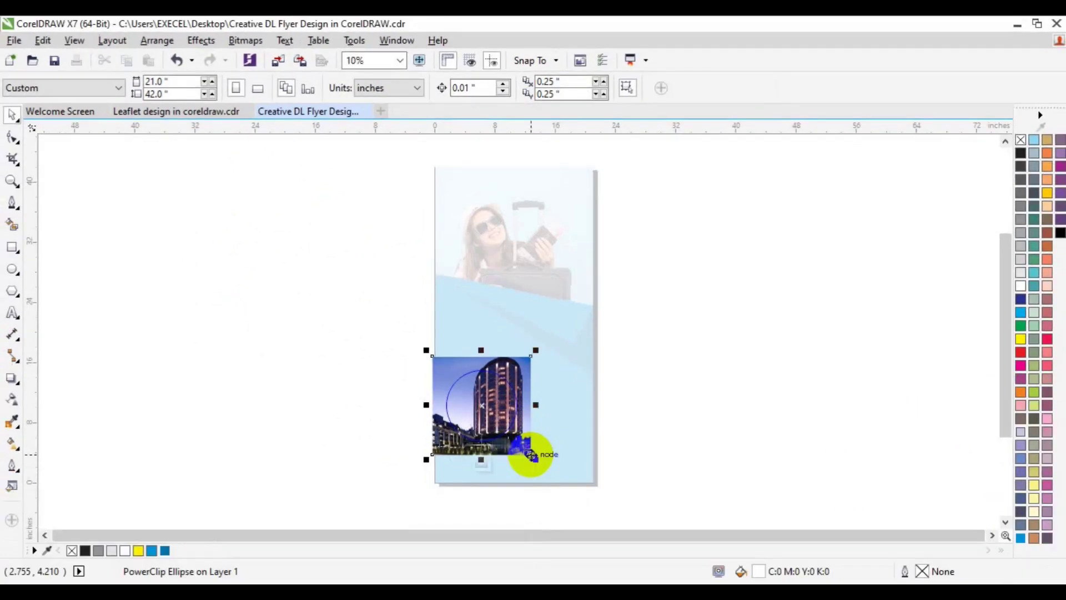
pyautogui.moveTo(532, 455); pyautogui.dragTo(527, 453)
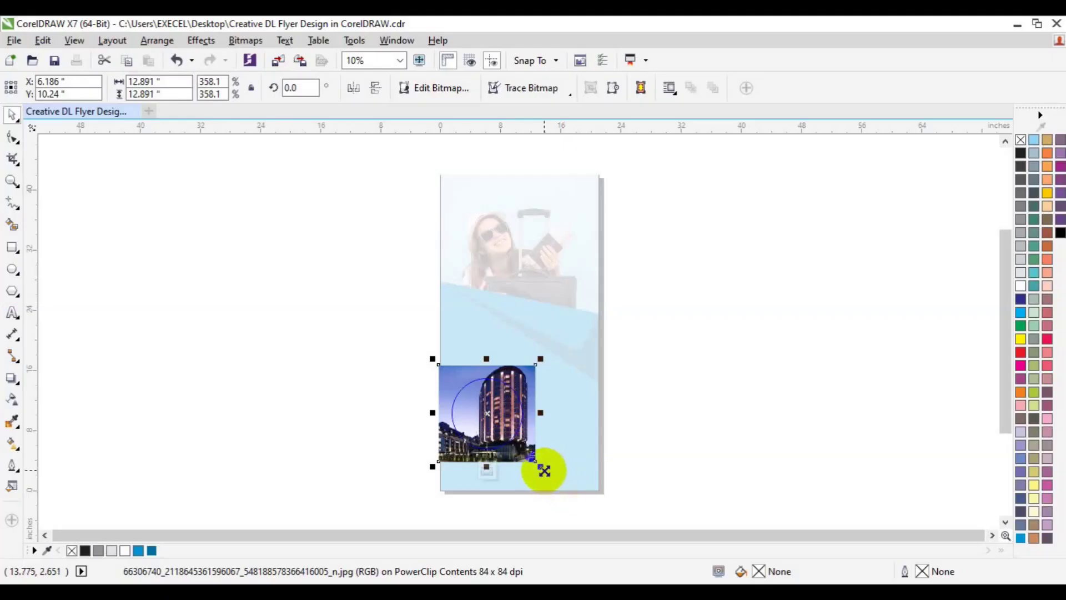
pyautogui.moveTo(545, 470); pyautogui.dragTo(535, 466)
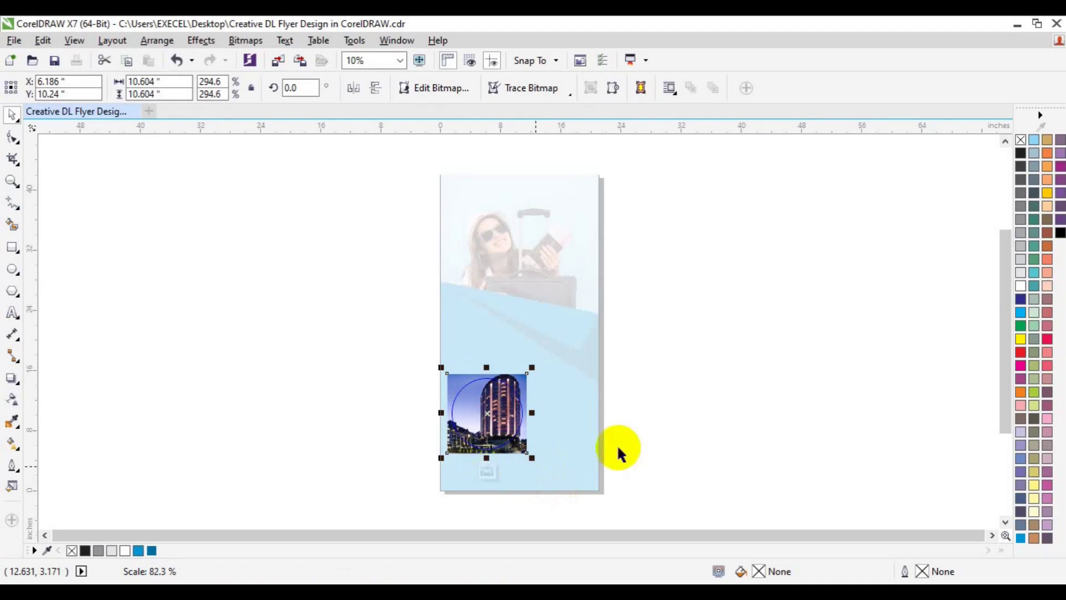
pyautogui.click(508, 471)
pyautogui.click(697, 457)
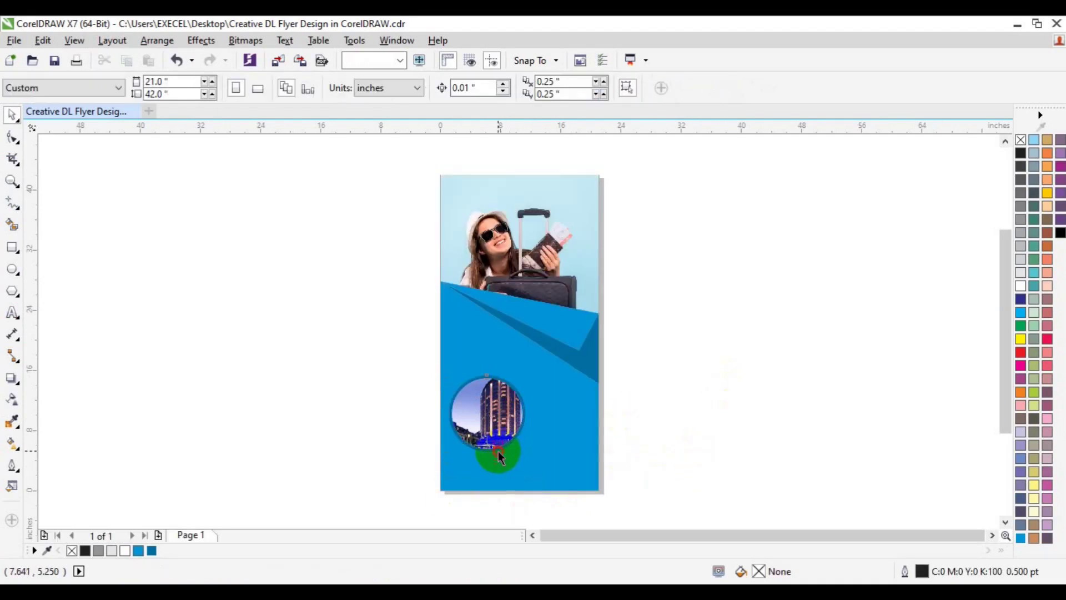
# Give the photo circle a white outline, then switch the ring to an orange shade
pyautogui.click(498, 451)
pyautogui.rightClick(125, 550)
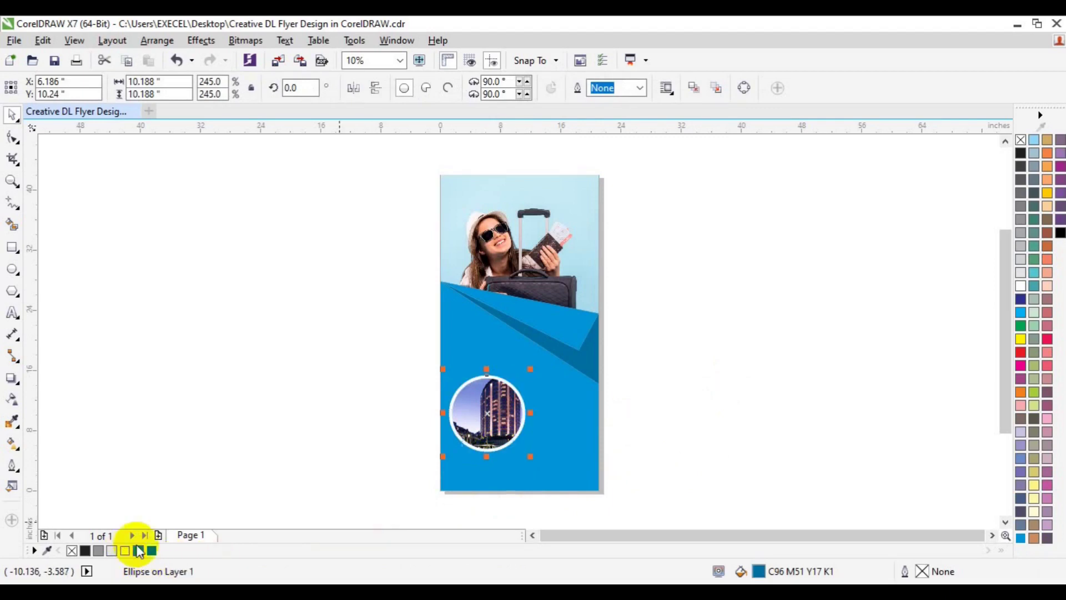
pyautogui.click(231, 423)
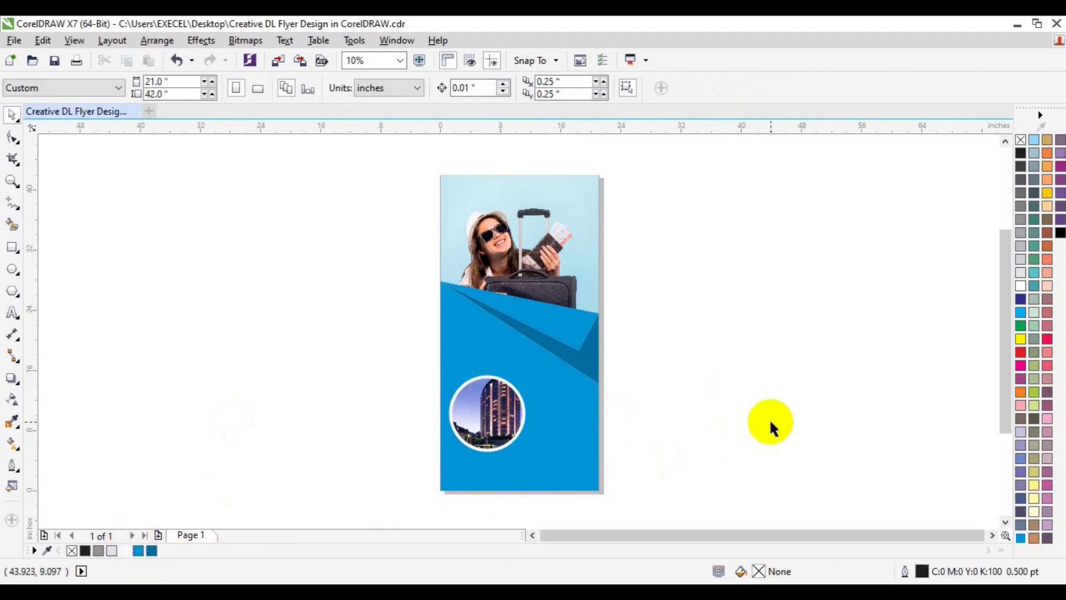
pyautogui.click(453, 430)
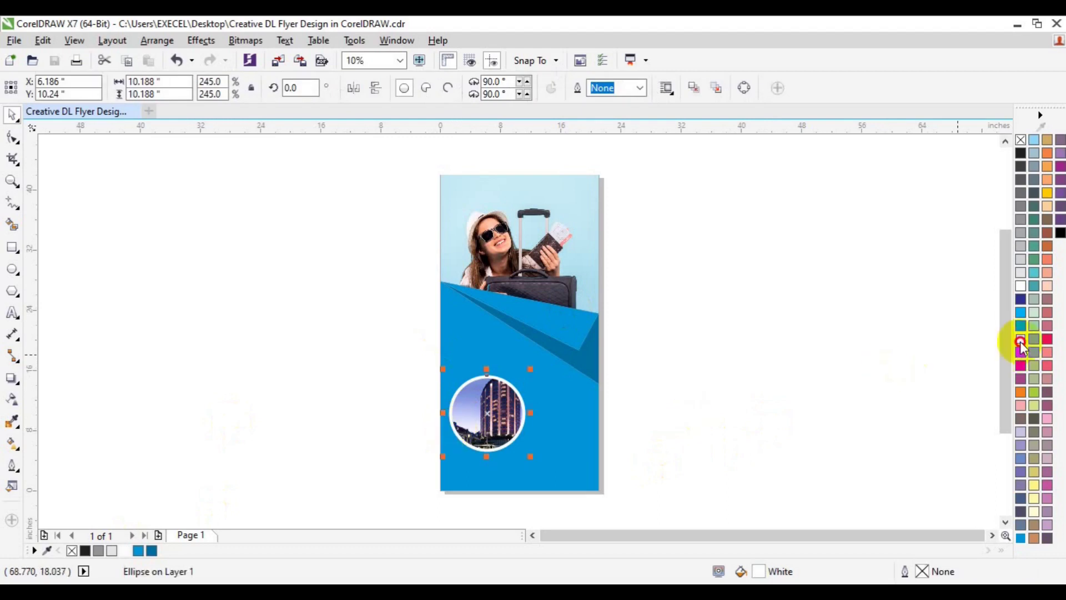
pyautogui.moveTo(1021, 343)
pyautogui.mouseDown()
pyautogui.moveTo(994, 402)
pyautogui.moveTo(991, 392)
pyautogui.mouseUp()
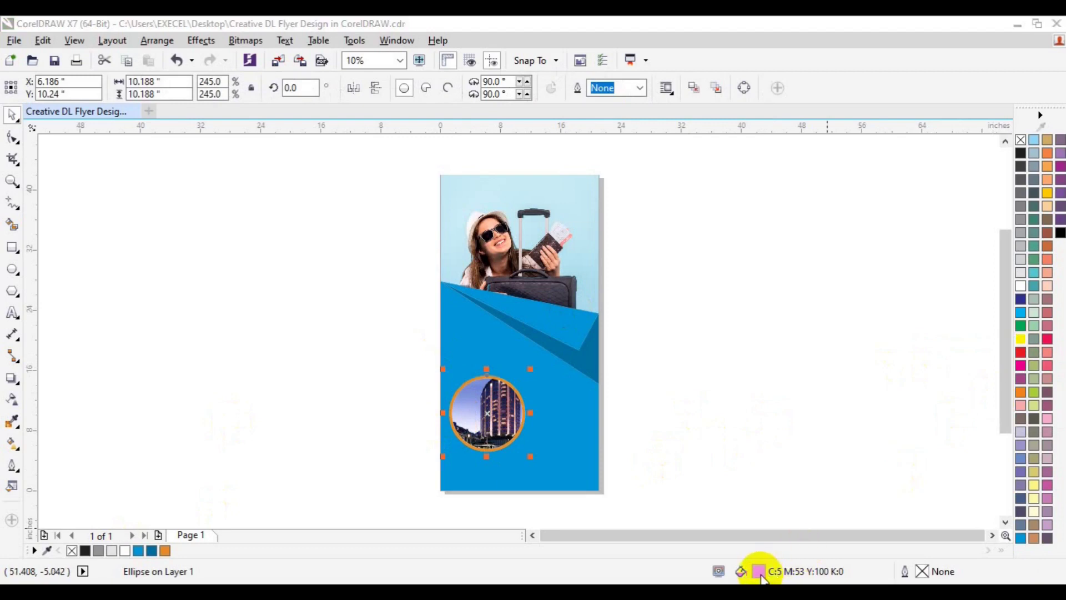
# Tune the ring colour to gold (C2 M27 Y100 K0) in the colour editor
pyautogui.doubleClick(758, 572)
pyautogui.moveTo(704, 454); pyautogui.dragTo(704, 441)
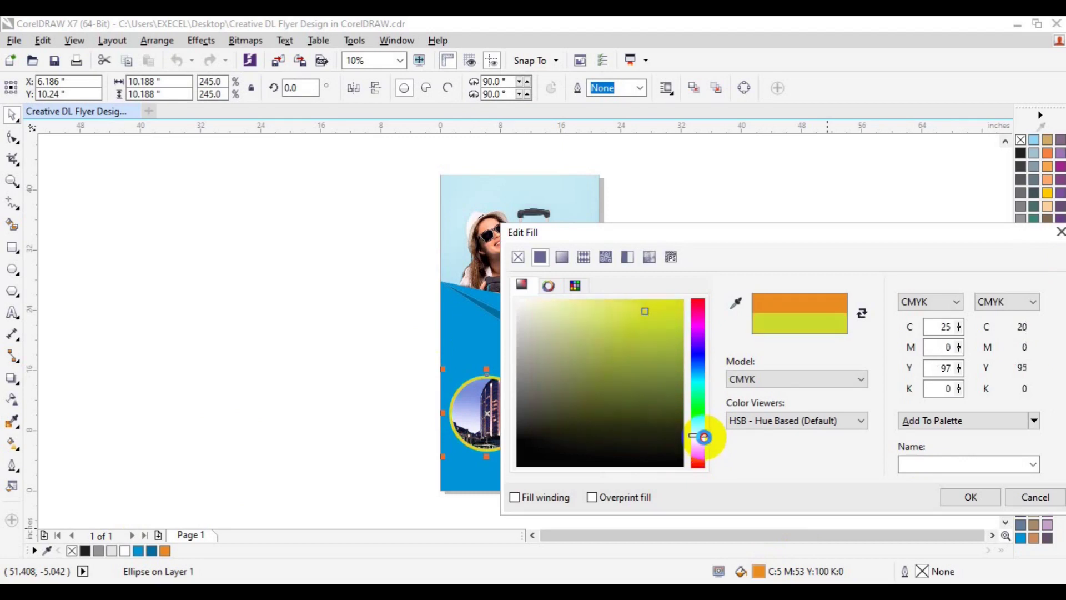
pyautogui.click(681, 301)
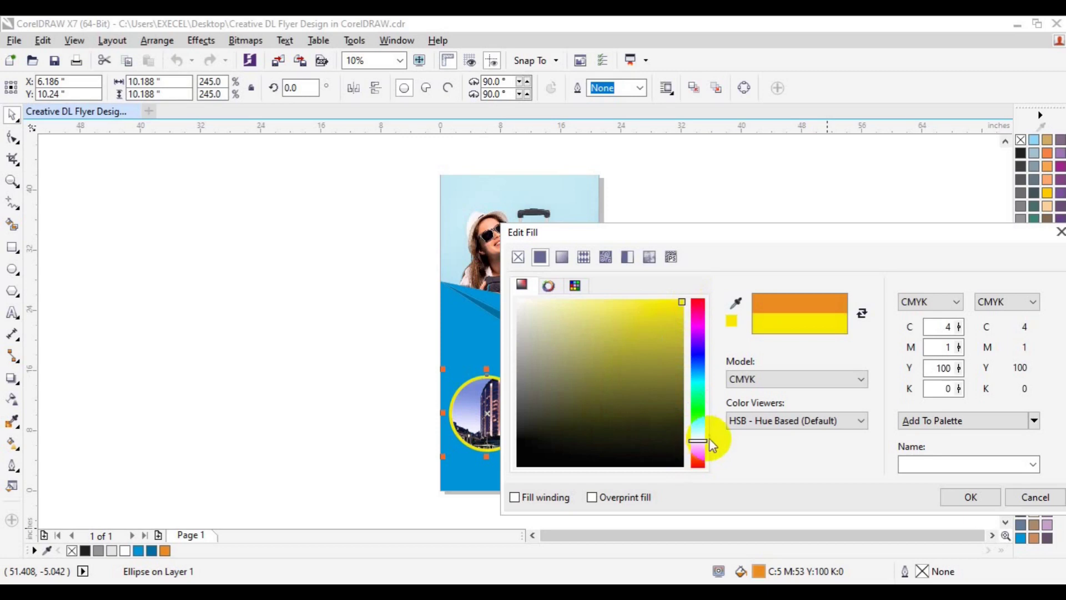
pyautogui.moveTo(705, 438); pyautogui.dragTo(705, 444)
pyautogui.moveTo(705, 444); pyautogui.dragTo(705, 445)
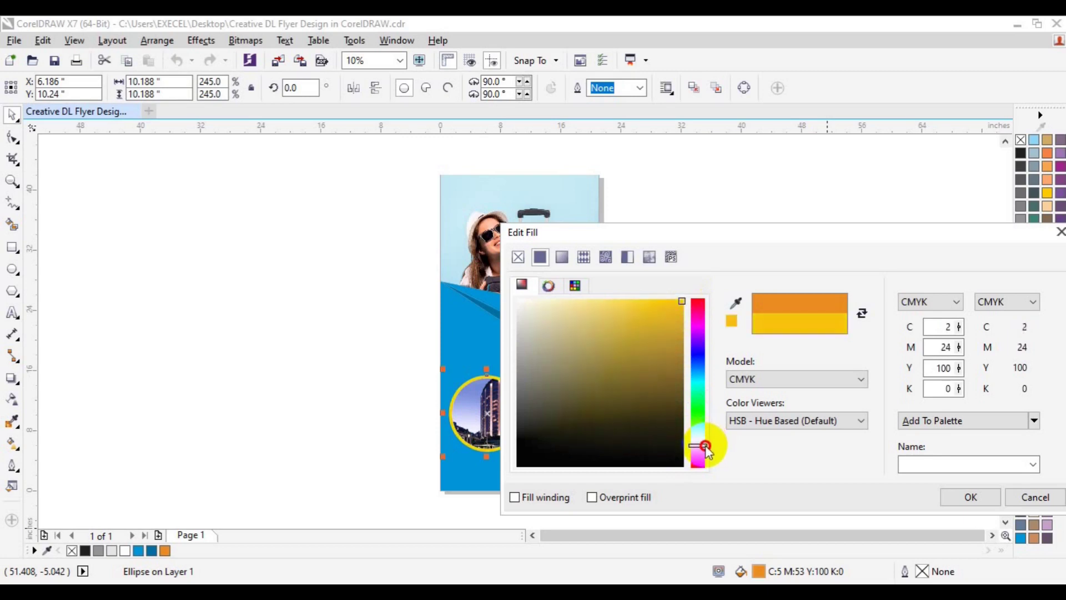
pyautogui.click(971, 496)
pyautogui.click(763, 420)
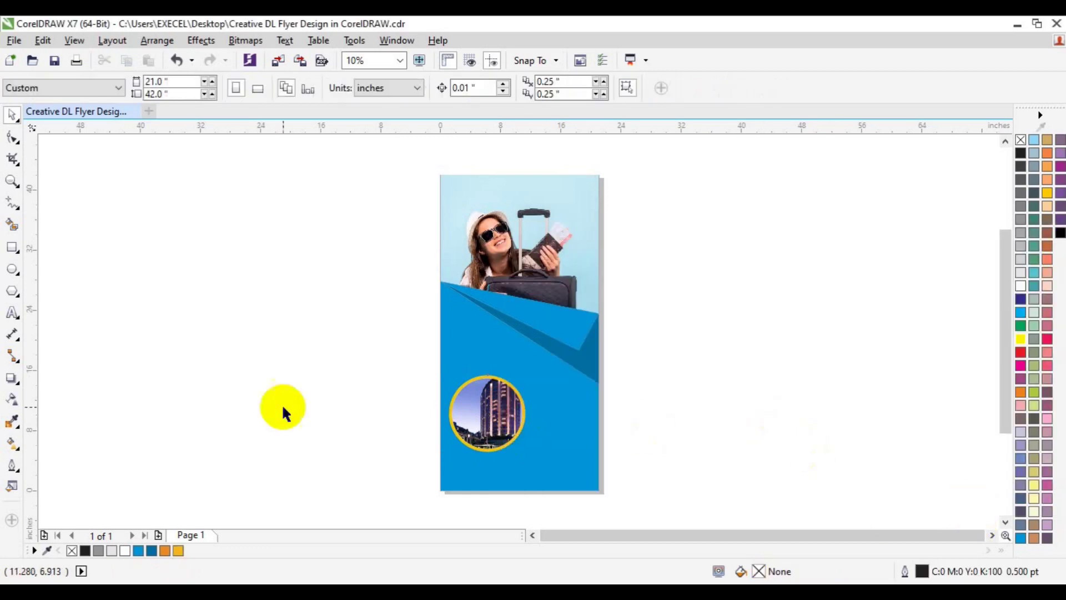
# Type the title text beside the page and size it to 150 pt
pyautogui.click(12, 312)
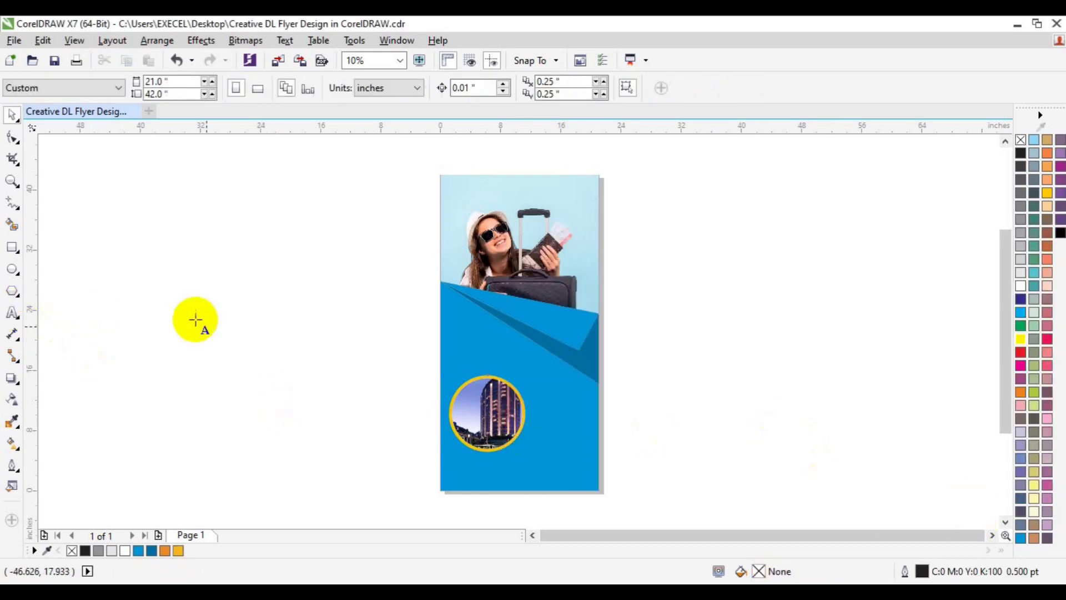
pyautogui.click(196, 320)
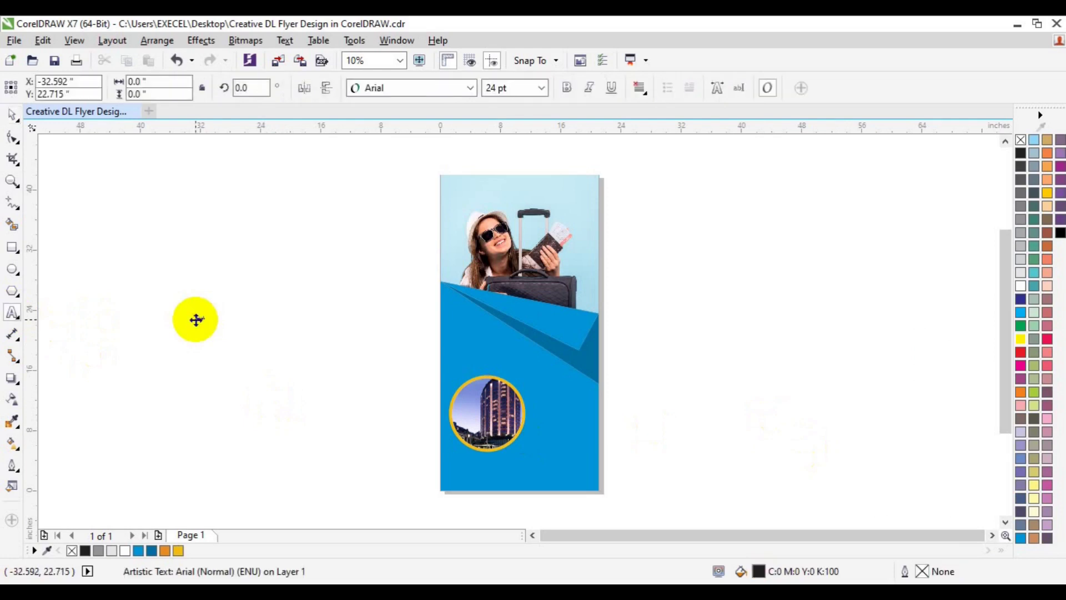
pyautogui.write('TOUR')
pyautogui.hotkey('ctrl', 'a')
pyautogui.click(542, 88)
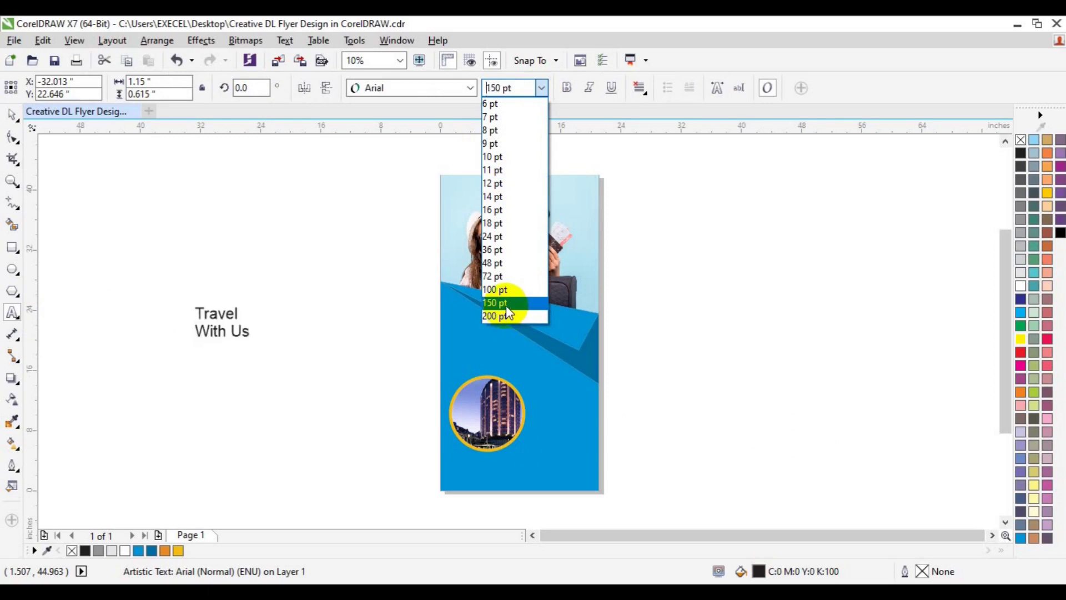
pyautogui.click(505, 306)
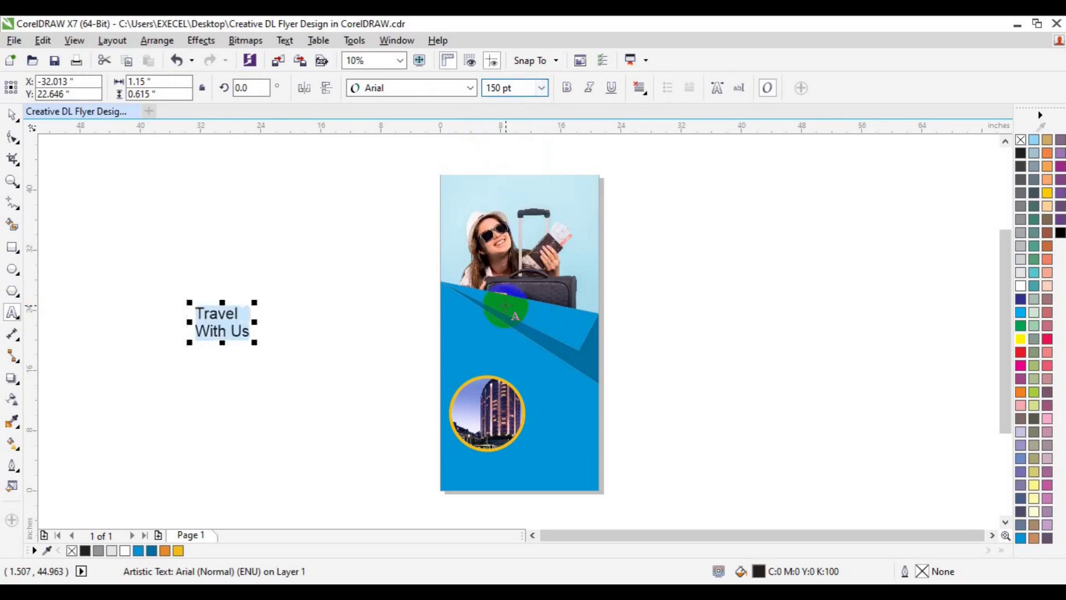
# Set the title to Sahara at 200 pt and move it onto the flyer's blue area
pyautogui.click(471, 89)
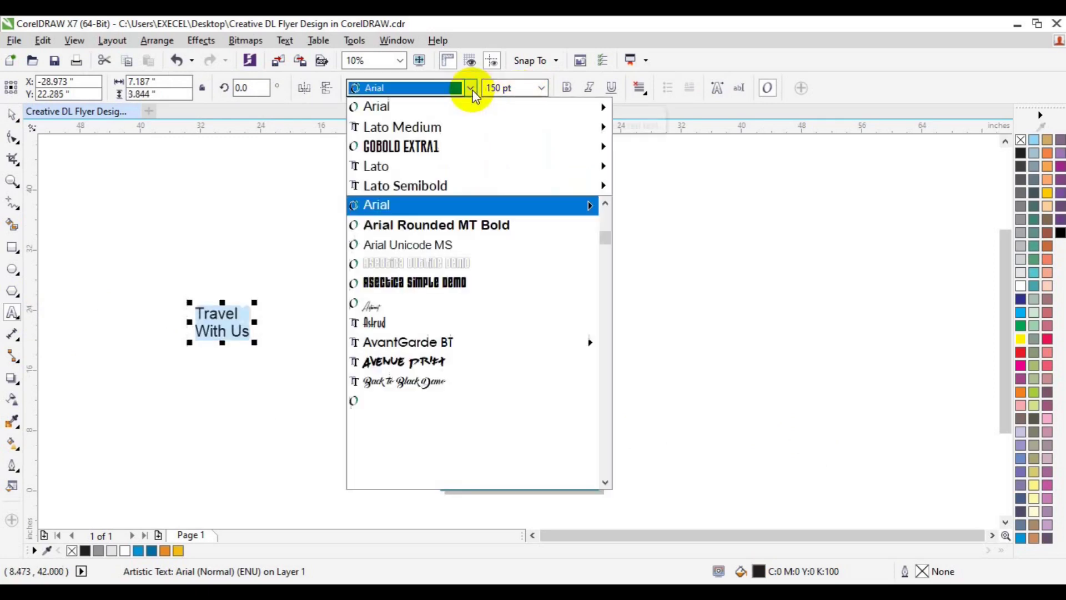
pyautogui.write('Sahara')
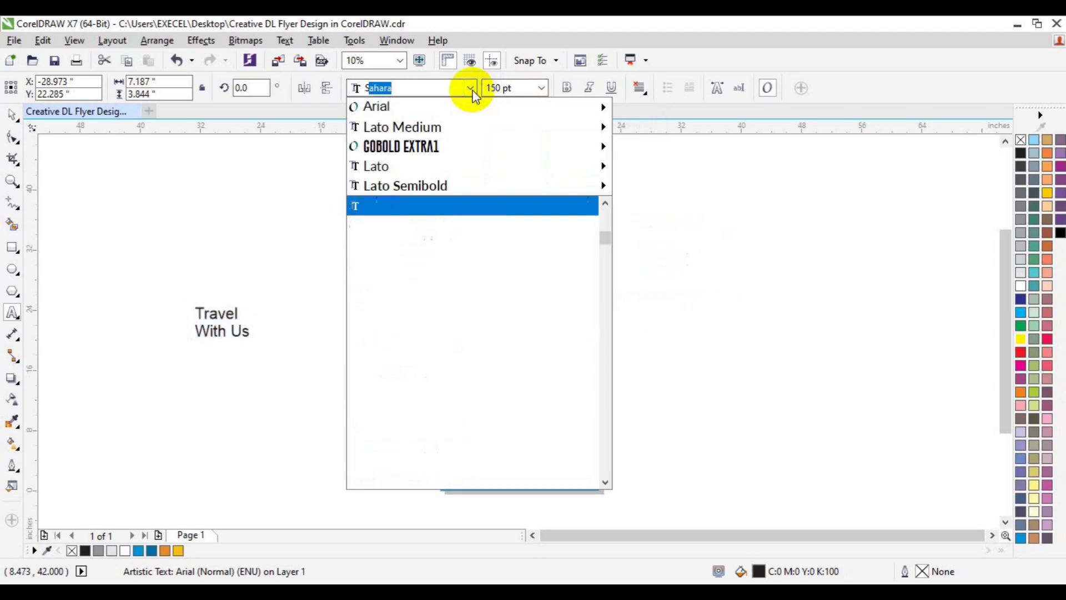
pyautogui.click(441, 206)
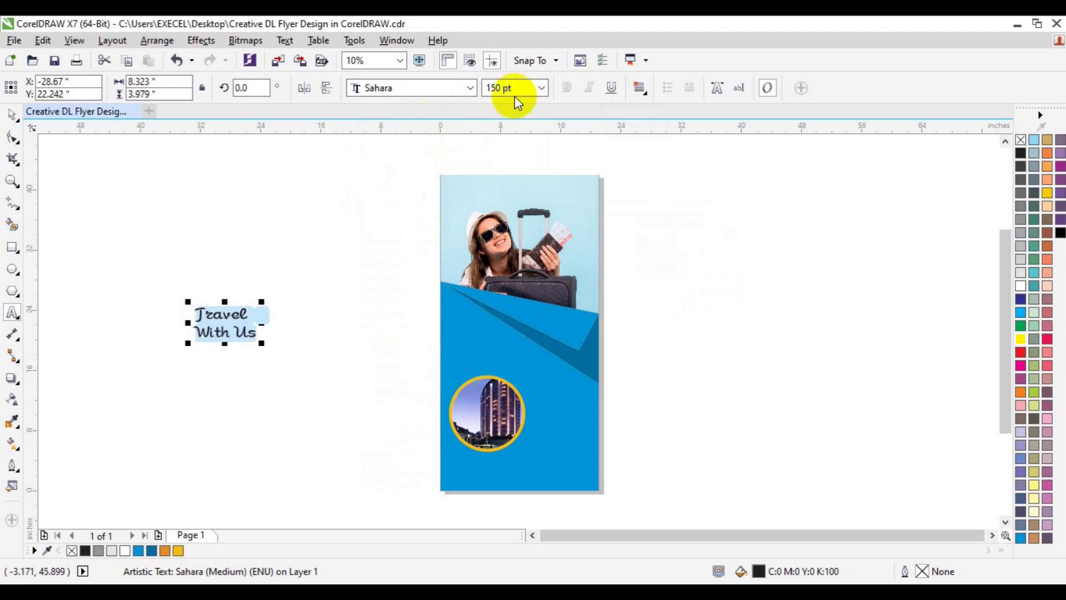
pyautogui.click(541, 88)
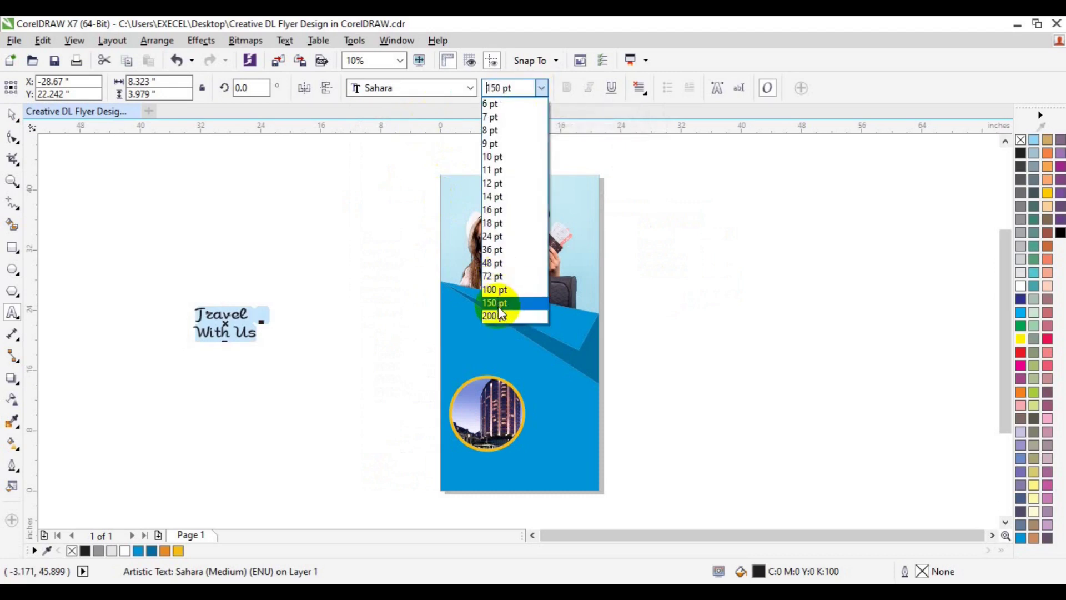
pyautogui.click(500, 316)
pyautogui.click(15, 119)
pyautogui.click(250, 309)
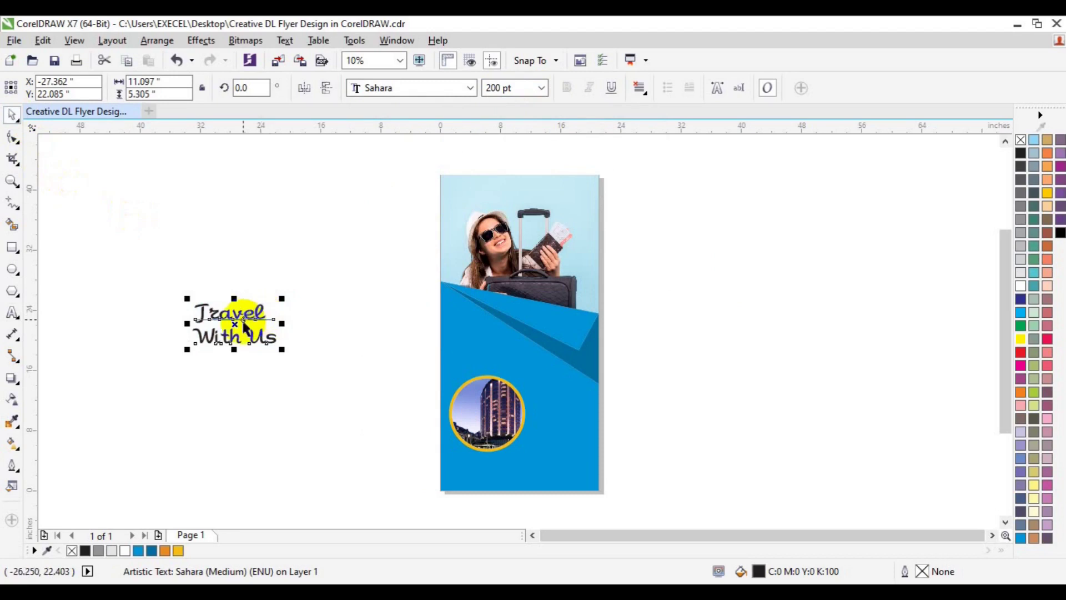
pyautogui.moveTo(235, 323); pyautogui.dragTo(485, 346)
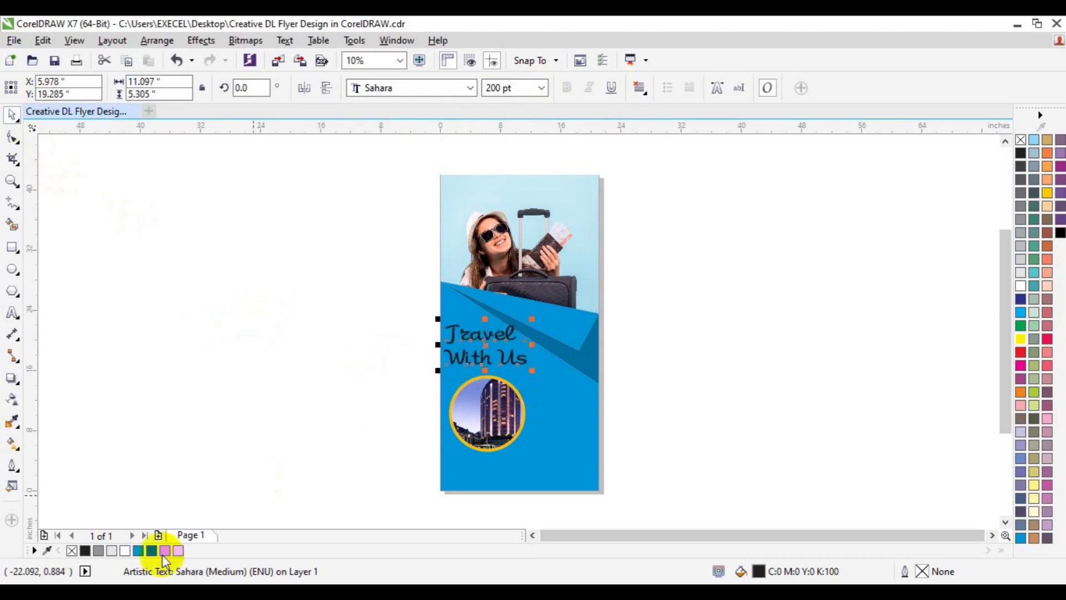
# Make the title white, nudge it left above the circle, and set it to 170 pt
pyautogui.click(111, 550)
pyautogui.click(124, 551)
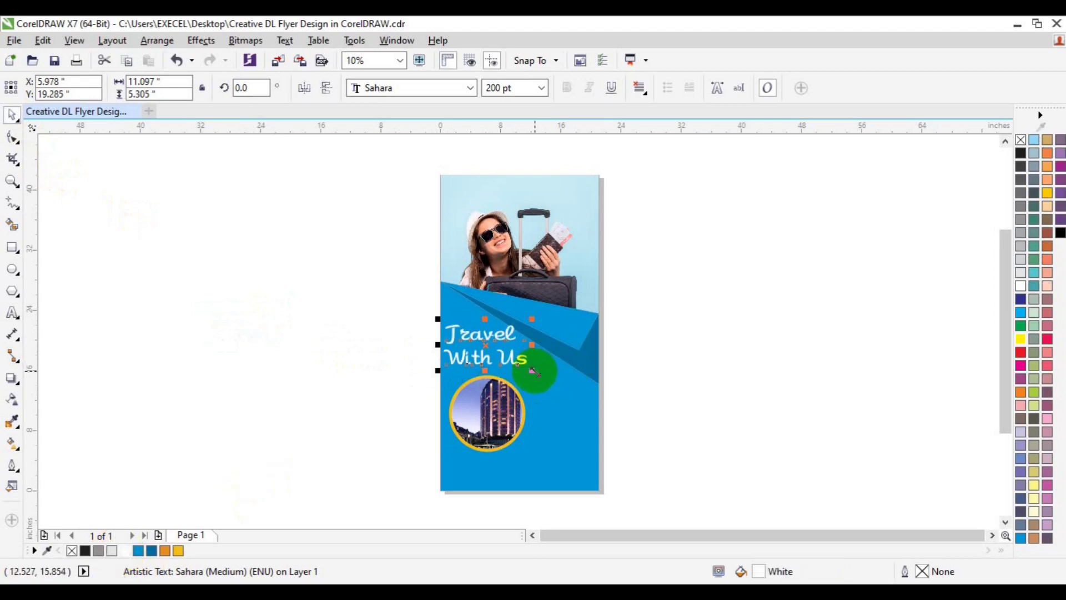
pyautogui.moveTo(535, 371); pyautogui.dragTo(532, 372)
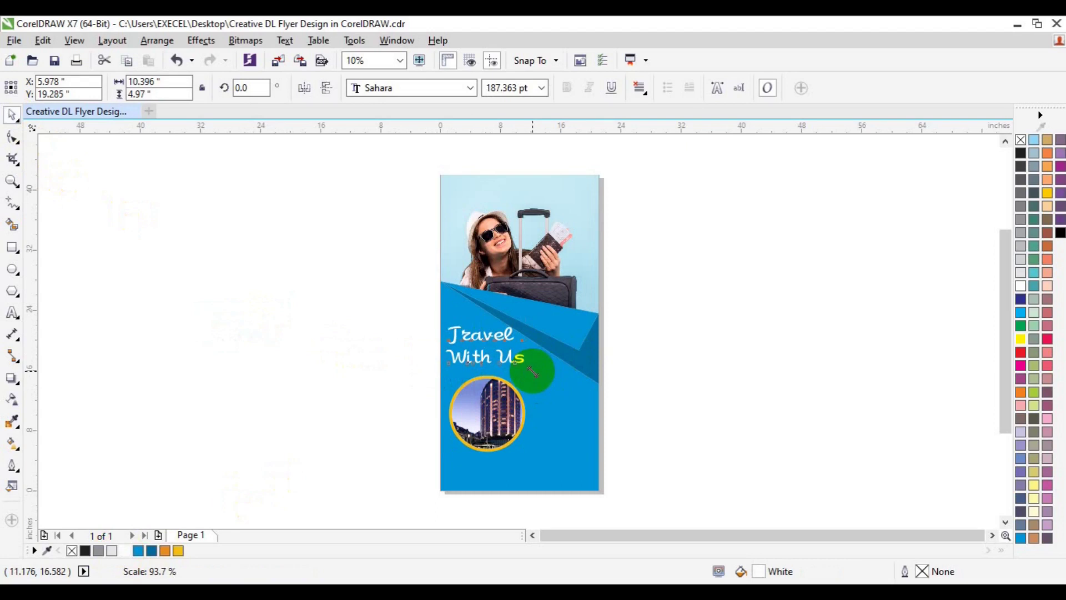
pyautogui.click(13, 181)
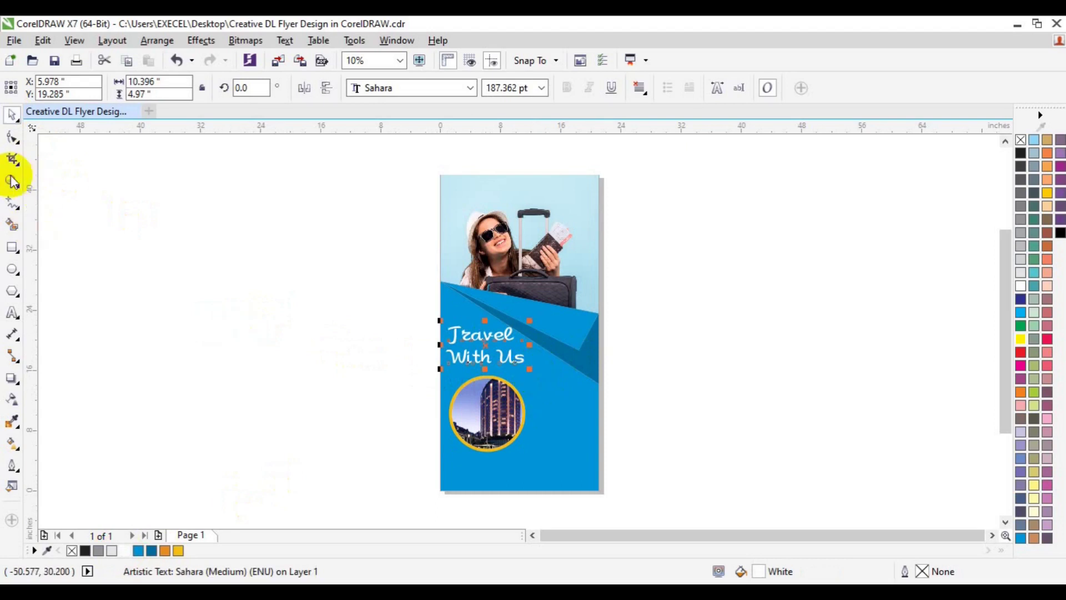
pyautogui.click(495, 356)
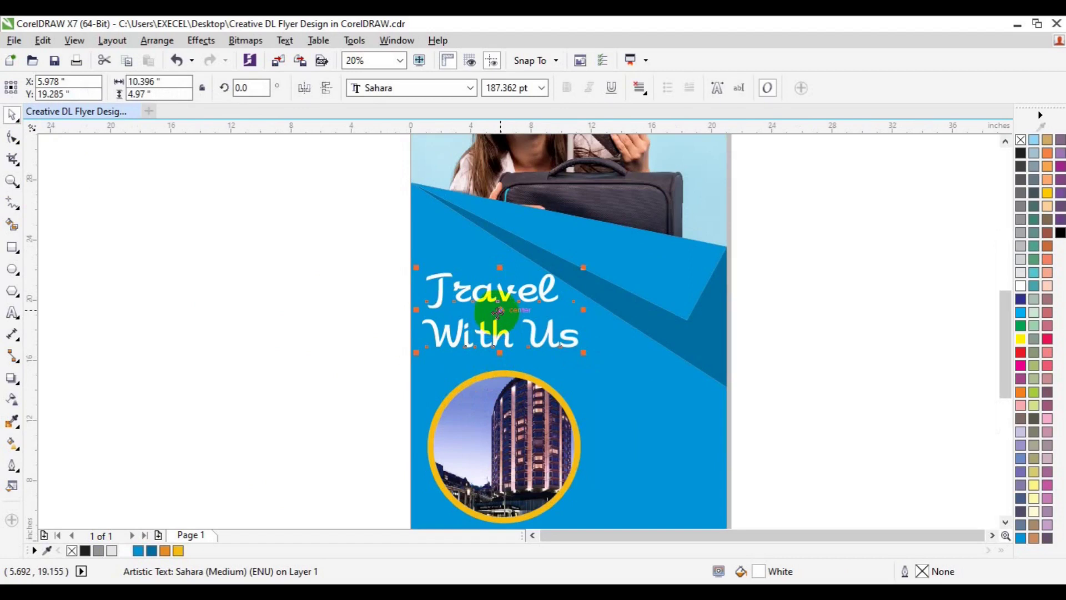
pyautogui.moveTo(497, 312); pyautogui.dragTo(494, 309)
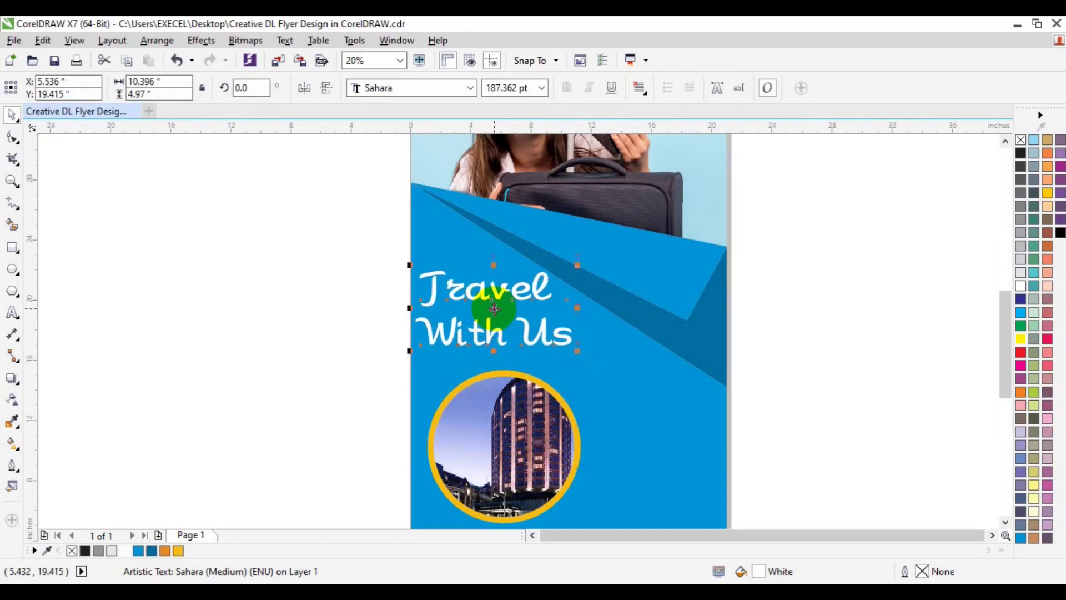
pyautogui.click(491, 88)
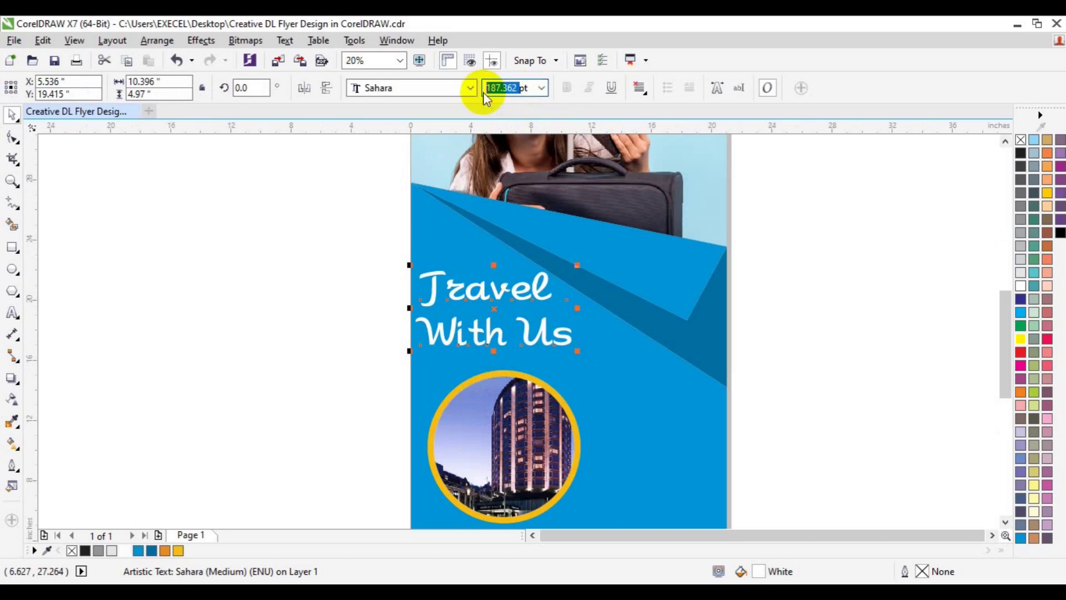
pyautogui.write('1')
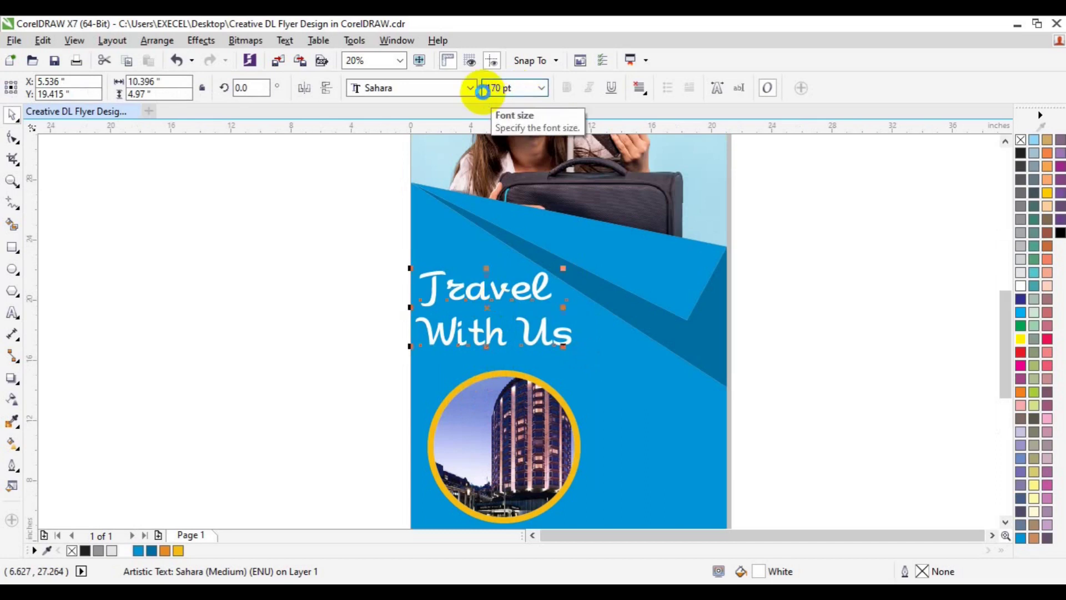
pyautogui.press('Return')
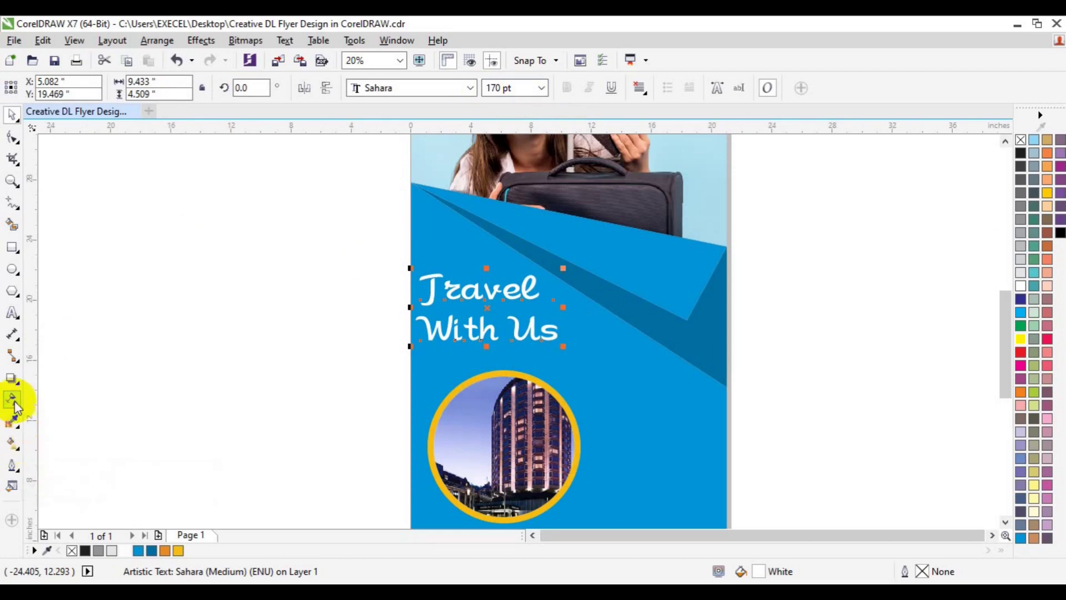
# Give the title a Medium Glow drop shadow tinted magenta, then deselect it
pyautogui.click(14, 404)
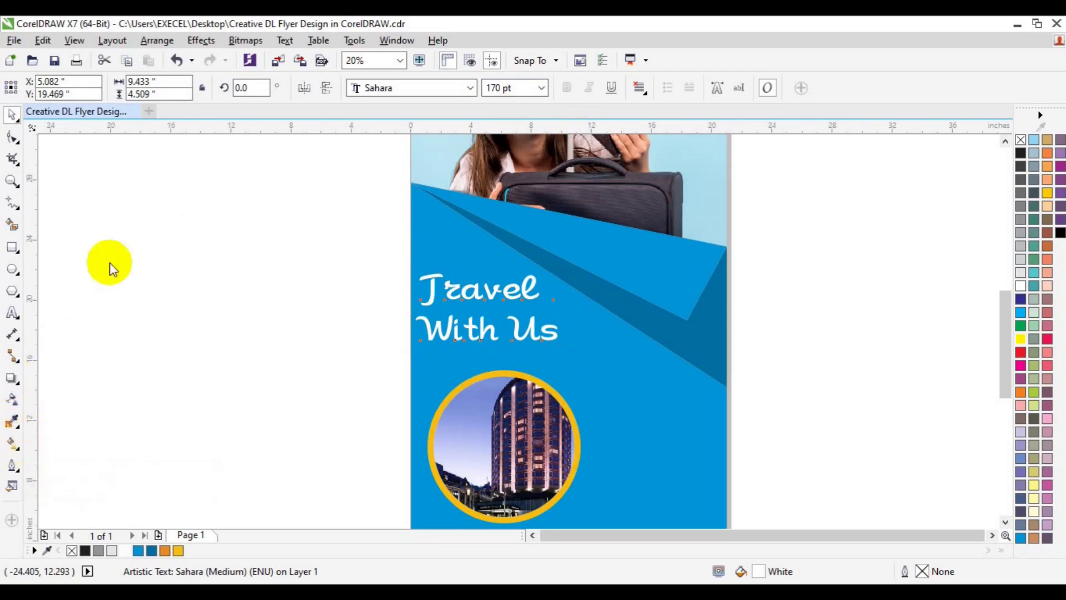
pyautogui.click(66, 89)
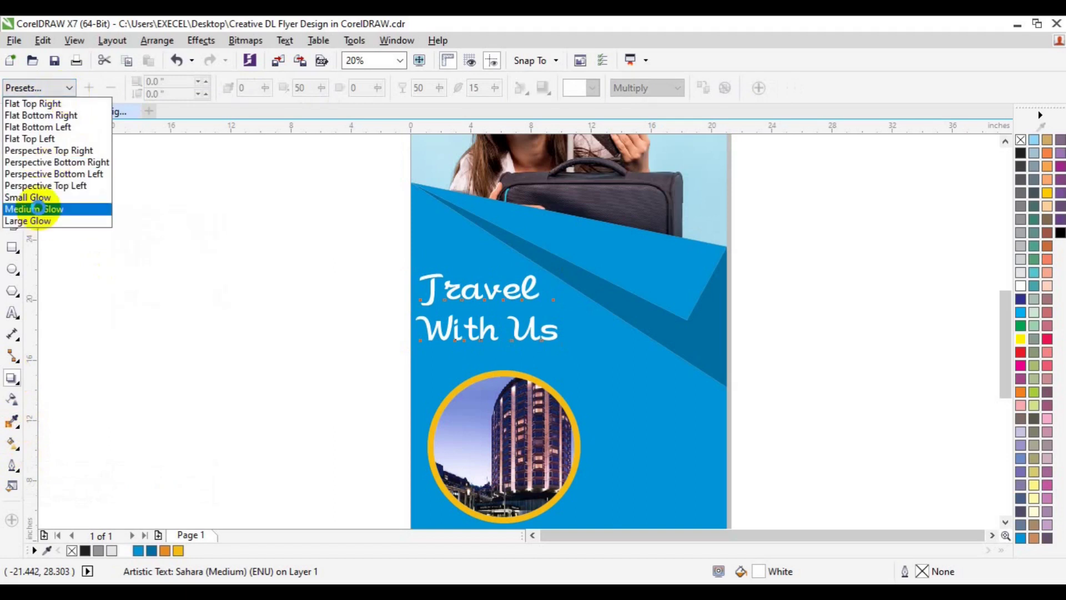
pyautogui.click(37, 208)
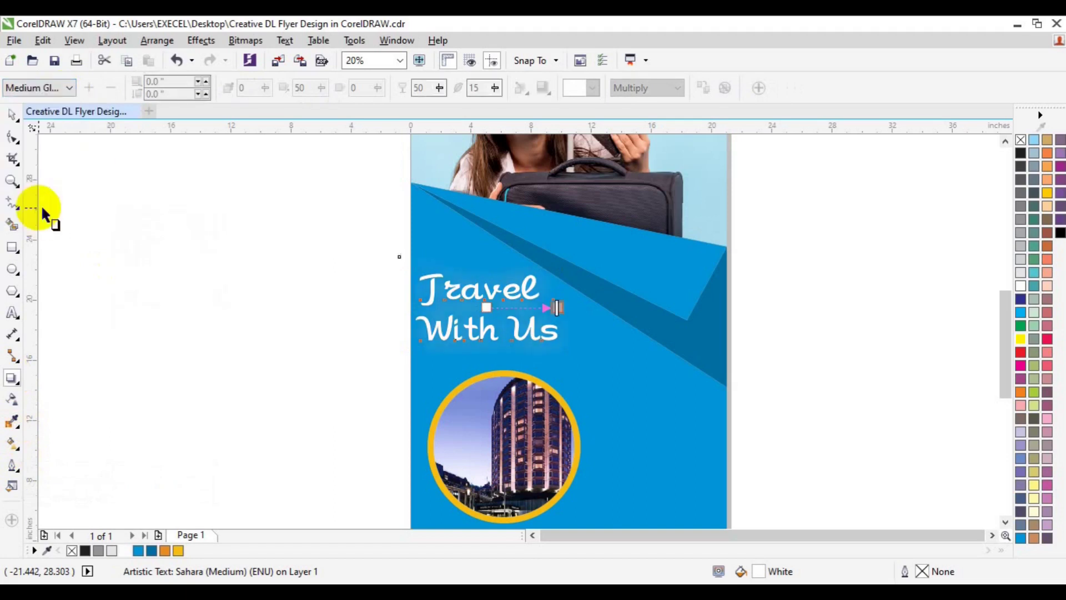
pyautogui.click(593, 89)
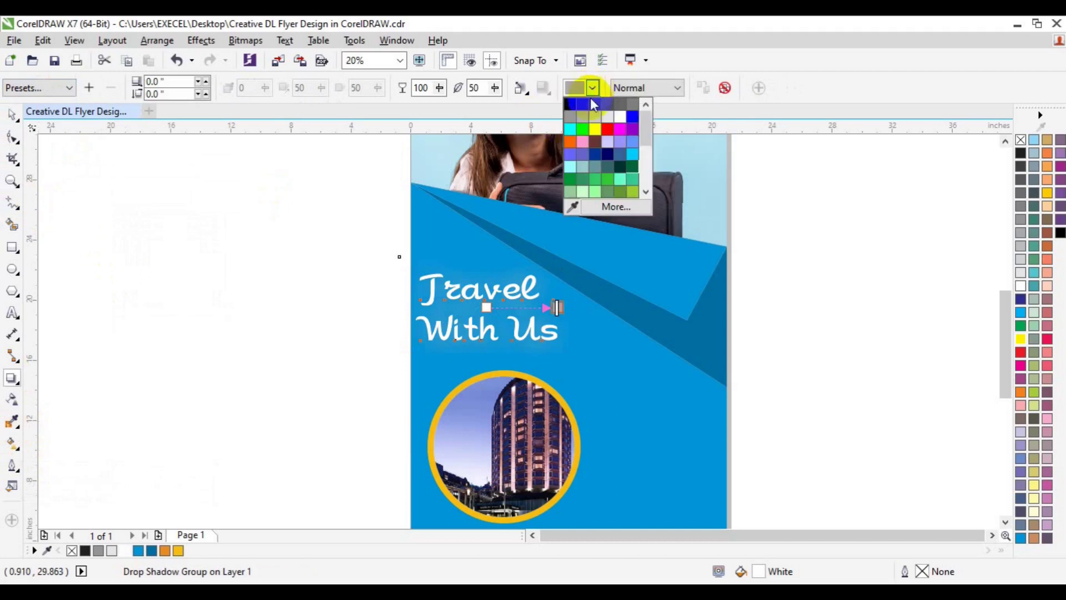
pyautogui.click(598, 128)
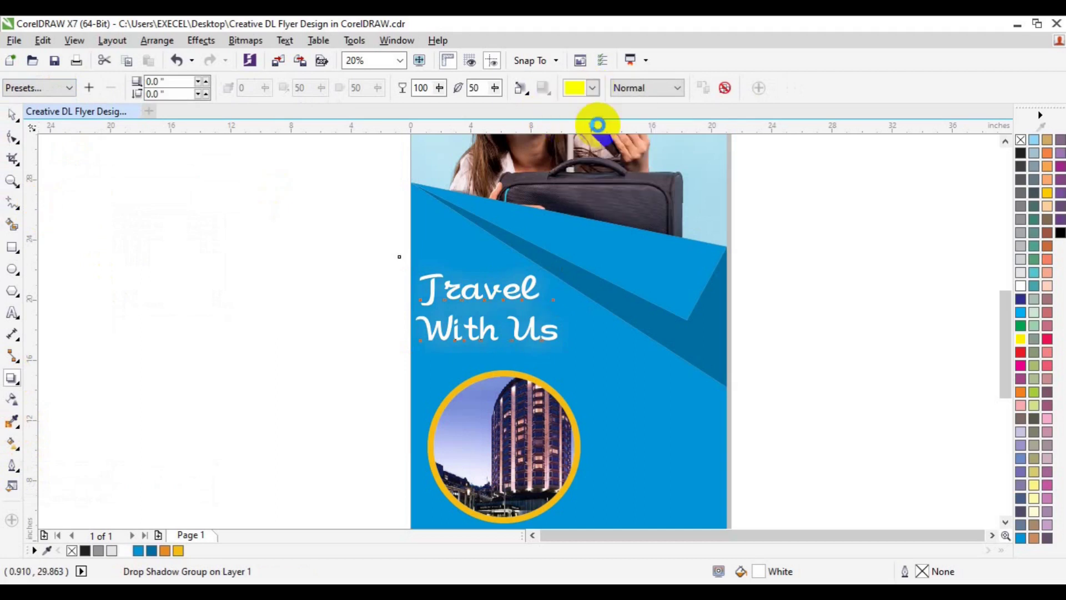
pyautogui.click(592, 89)
pyautogui.click(621, 101)
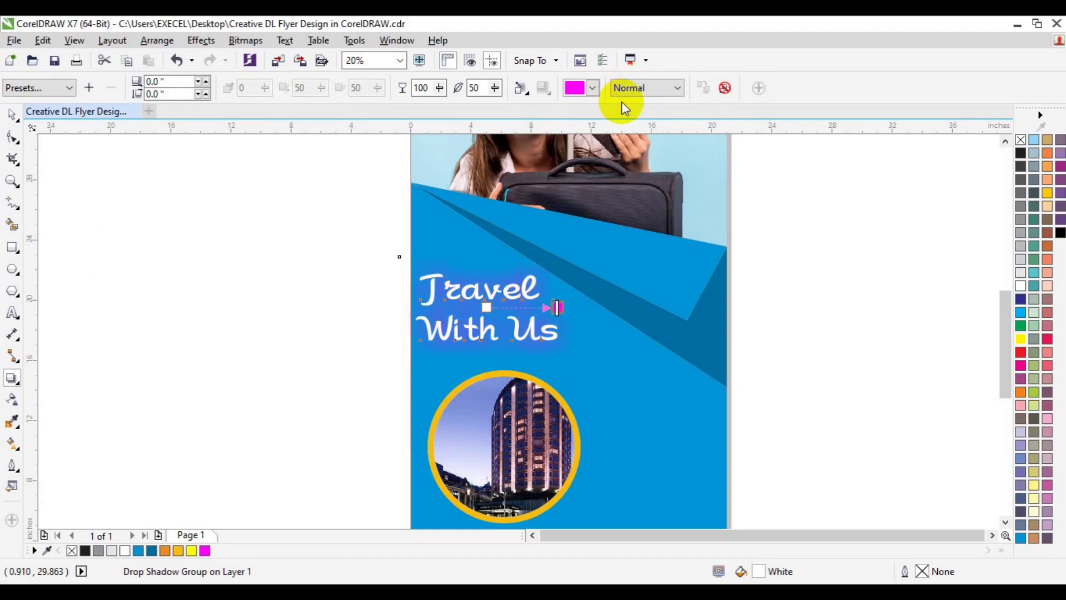
pyautogui.click(11, 114)
pyautogui.click(161, 341)
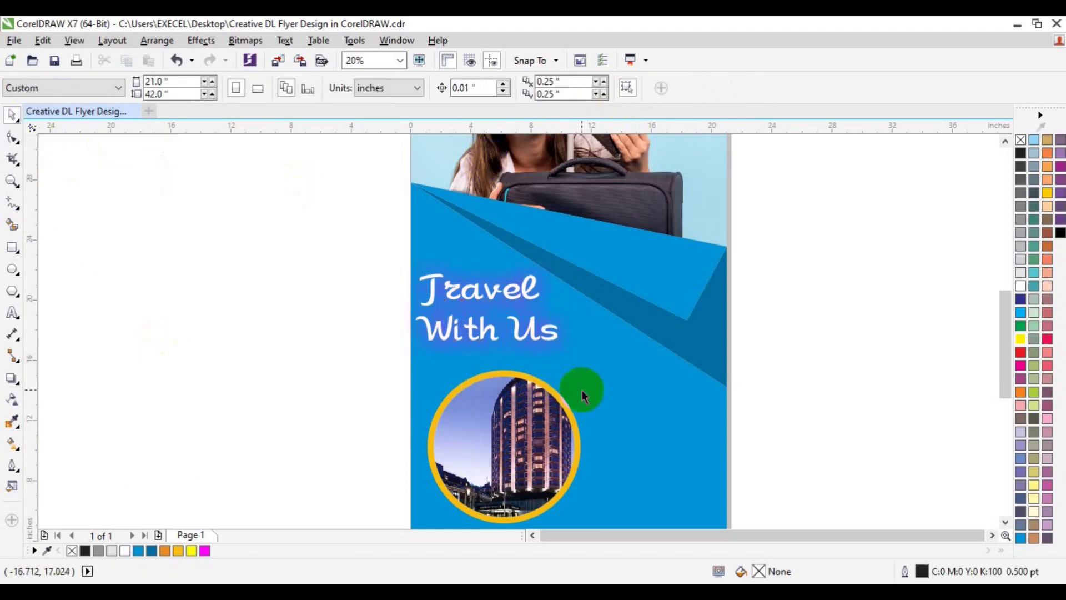
pyautogui.scroll(-1, 1011, 514)
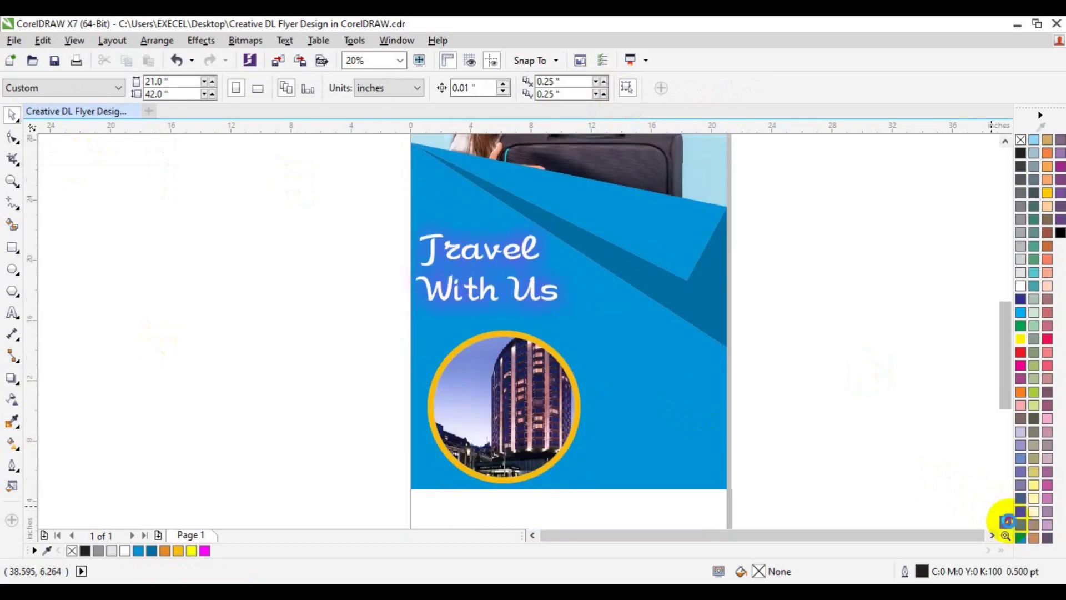
# Start a new text line near the flyer's bottom and set it to 100 pt
pyautogui.scroll(-2, 1012, 514)
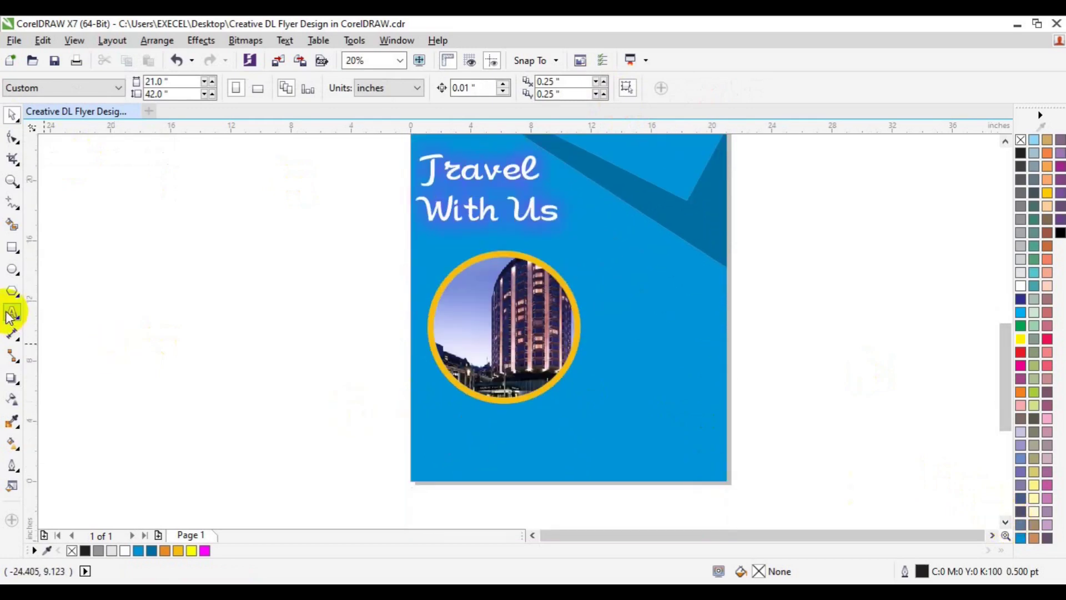
pyautogui.press('F8')
pyautogui.click(453, 453)
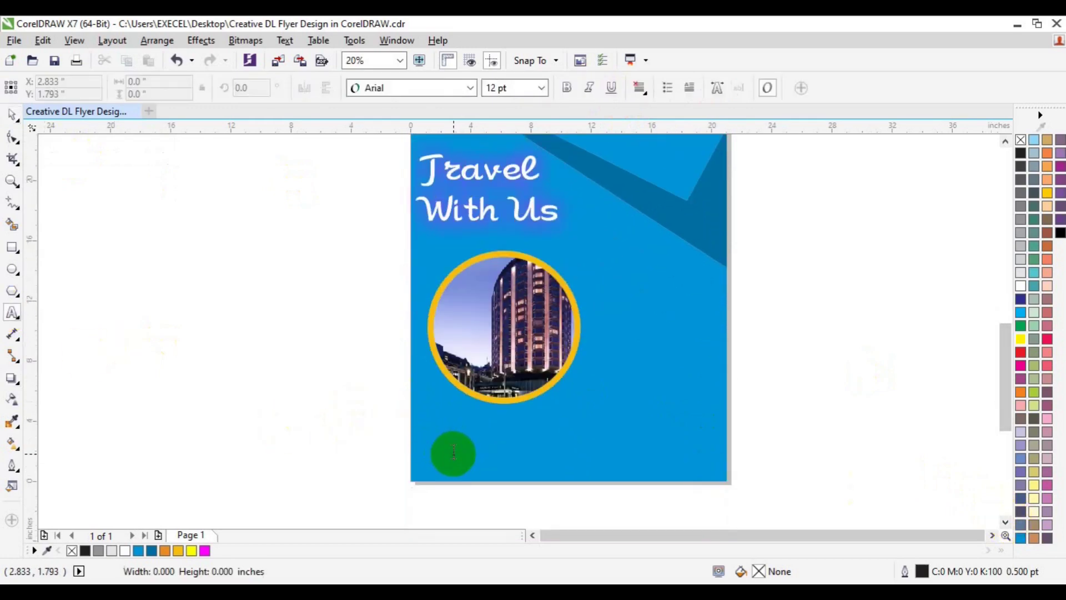
pyautogui.write('xxxl')
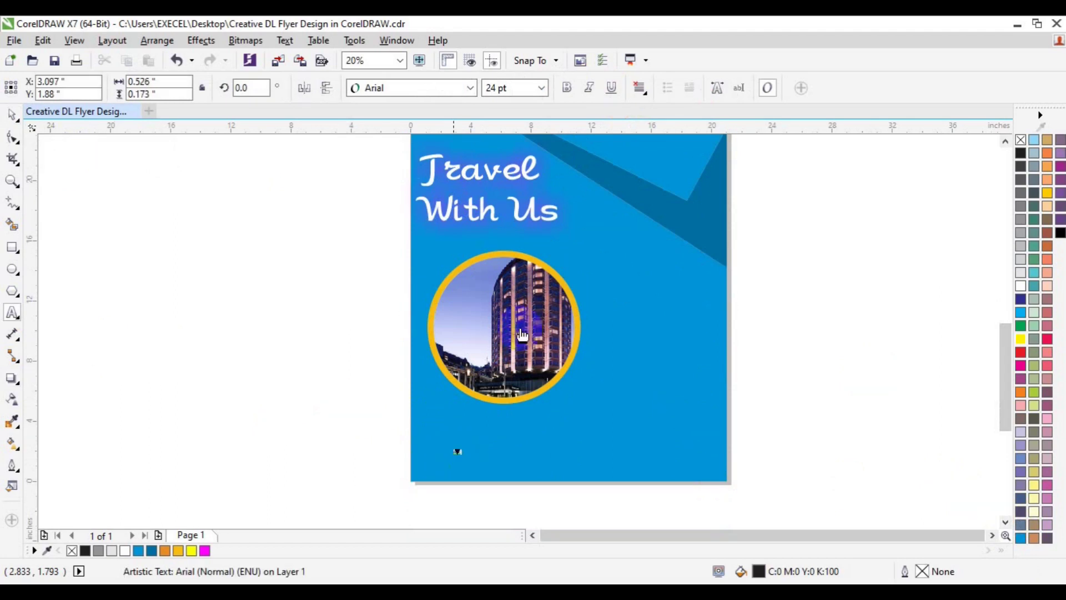
pyautogui.click(540, 89)
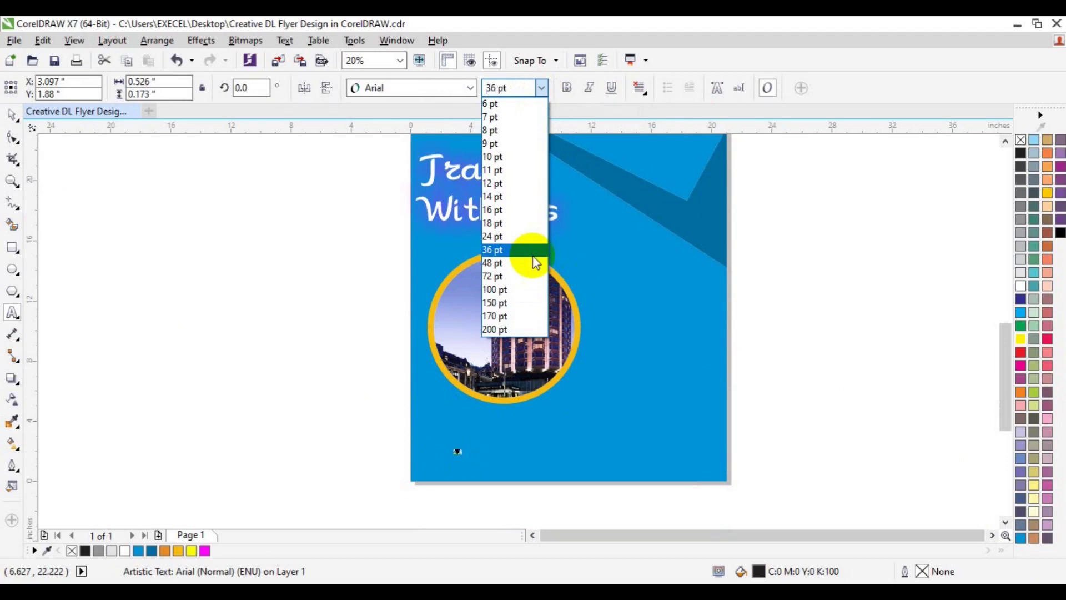
pyautogui.click(524, 289)
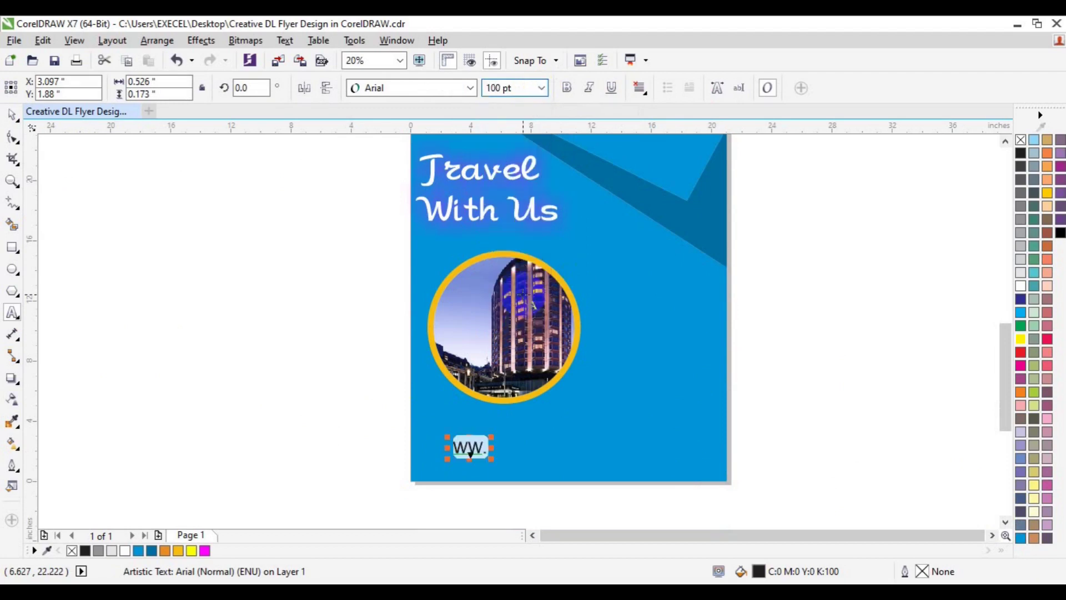
pyautogui.write('Visit')
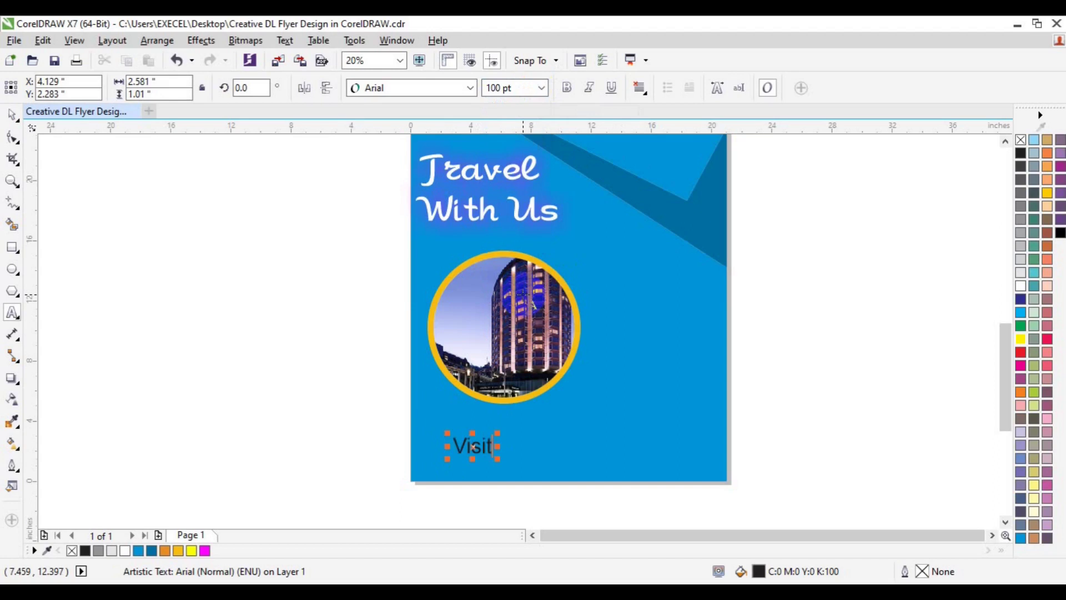
pyautogui.doubleClick(472, 450)
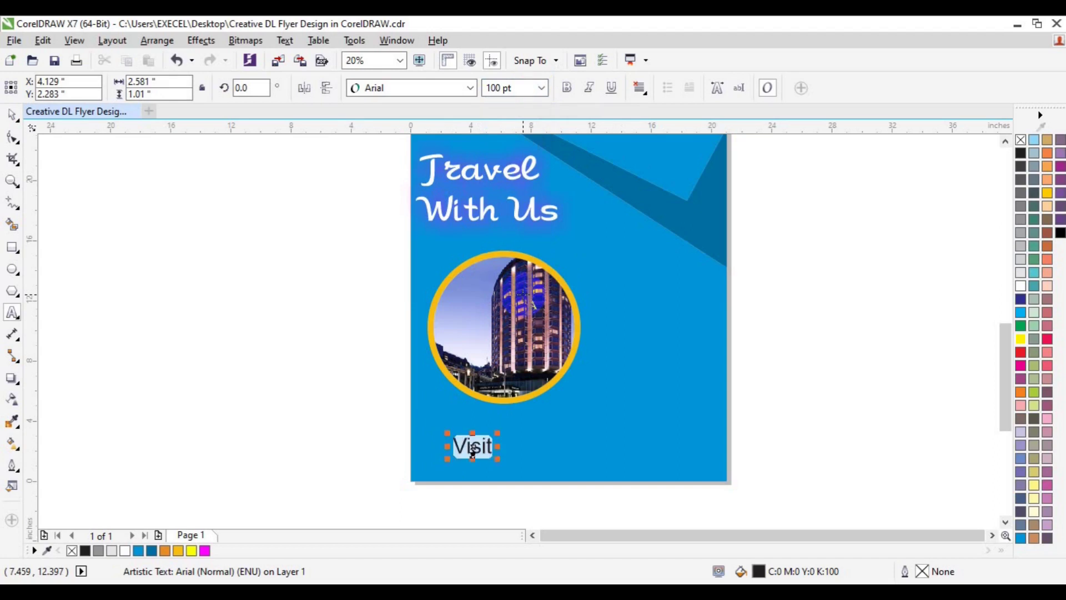
pyautogui.write('Book Ticket')
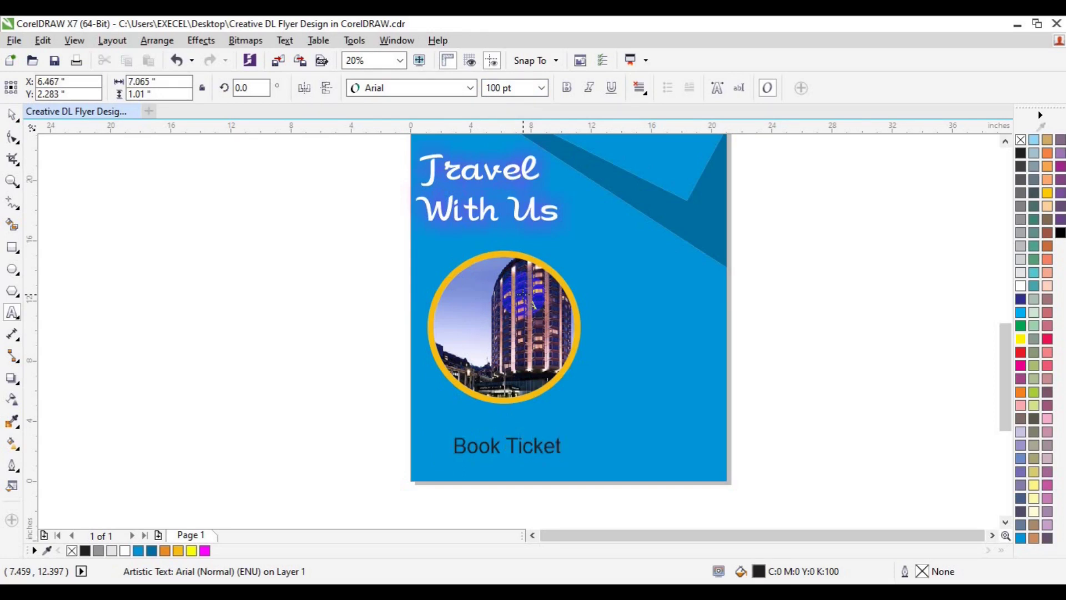
pyautogui.write(': www.weburl.com')
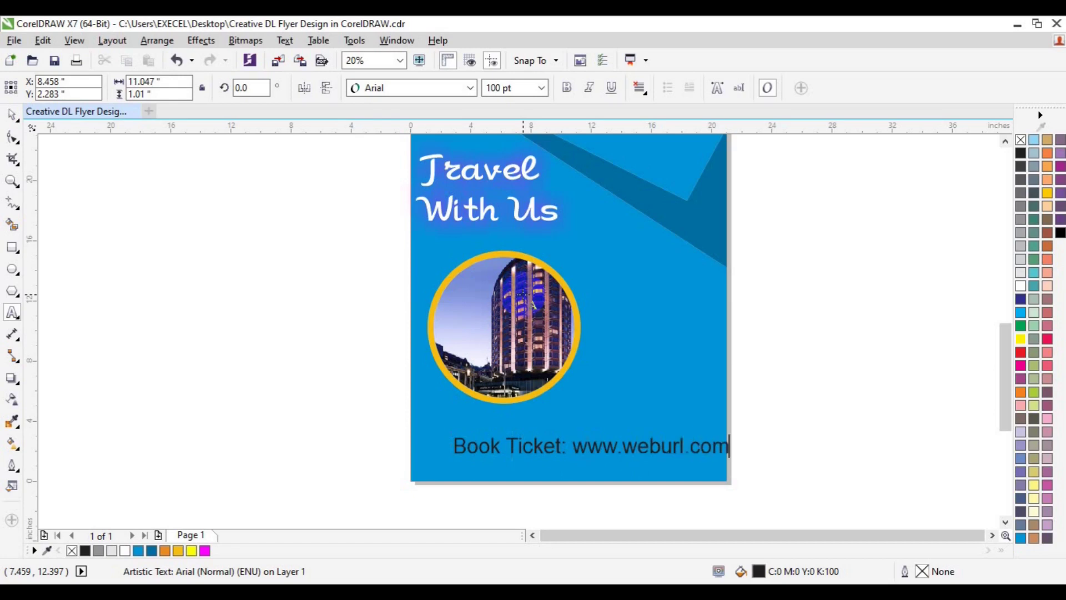
pyautogui.hotkey('ctrl', 'z')
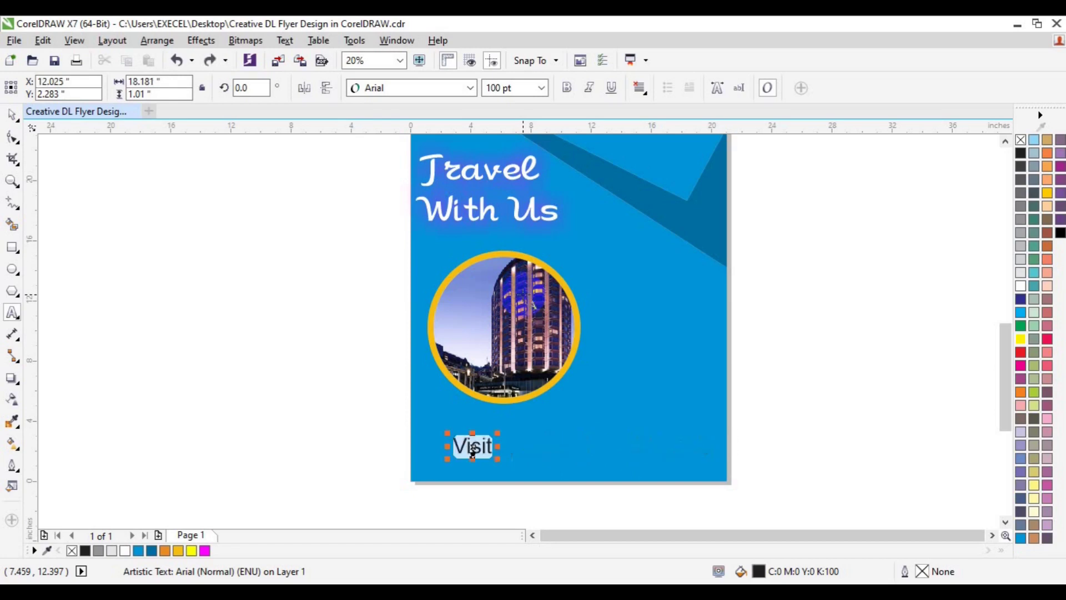
pyautogui.hotkey('ctrl', 'z')
pyautogui.hotkey('ctrl', 'z')
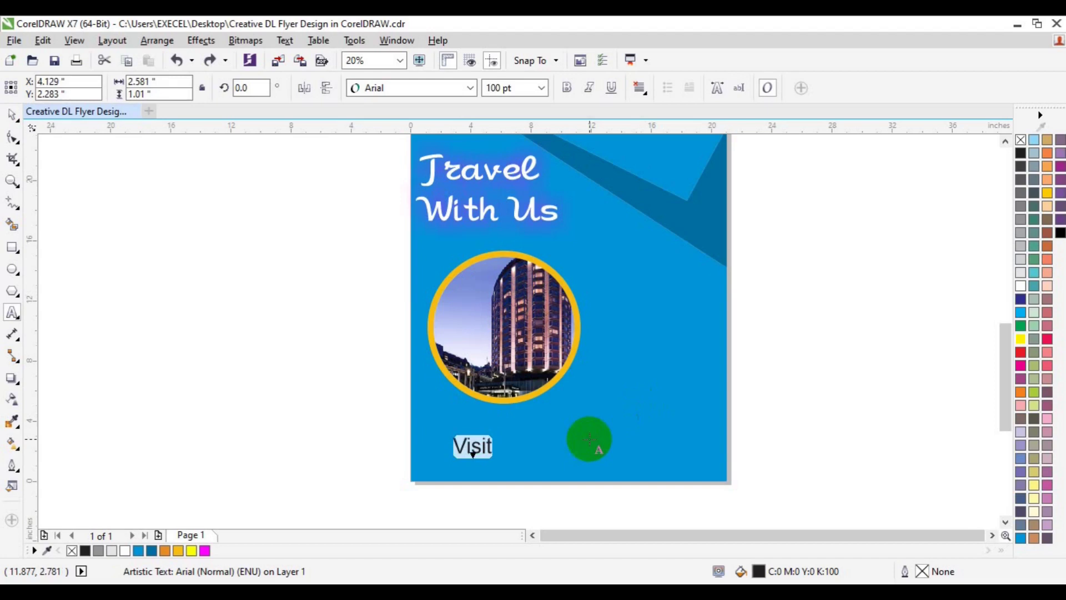
pyautogui.hotkey('ctrl', 'a')
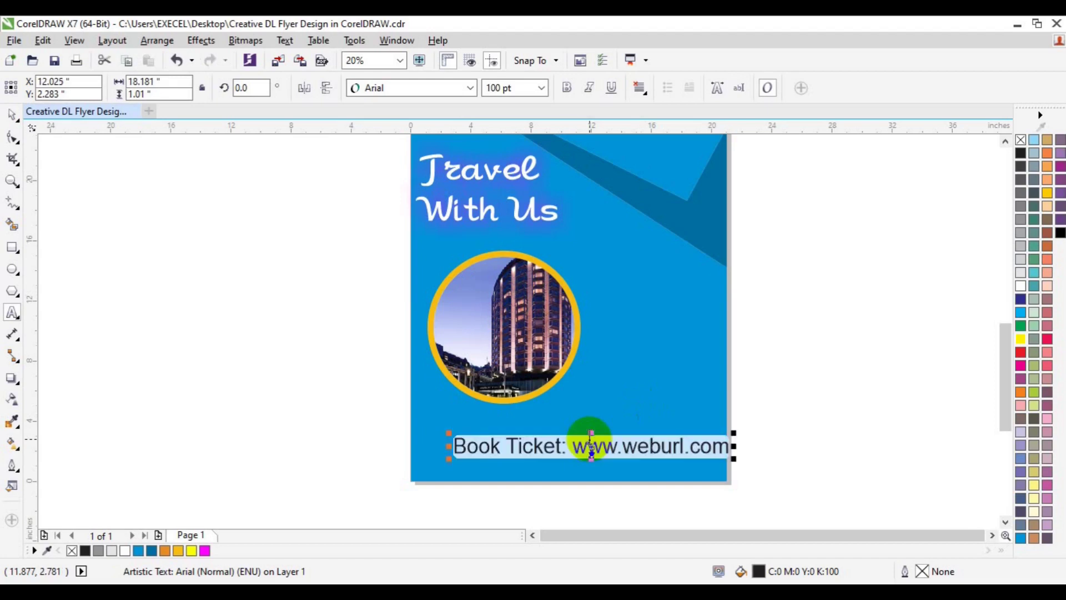
# Restyle the Book Ticket line as Lato Medium 72 pt and move it up below the circle
pyautogui.click(472, 88)
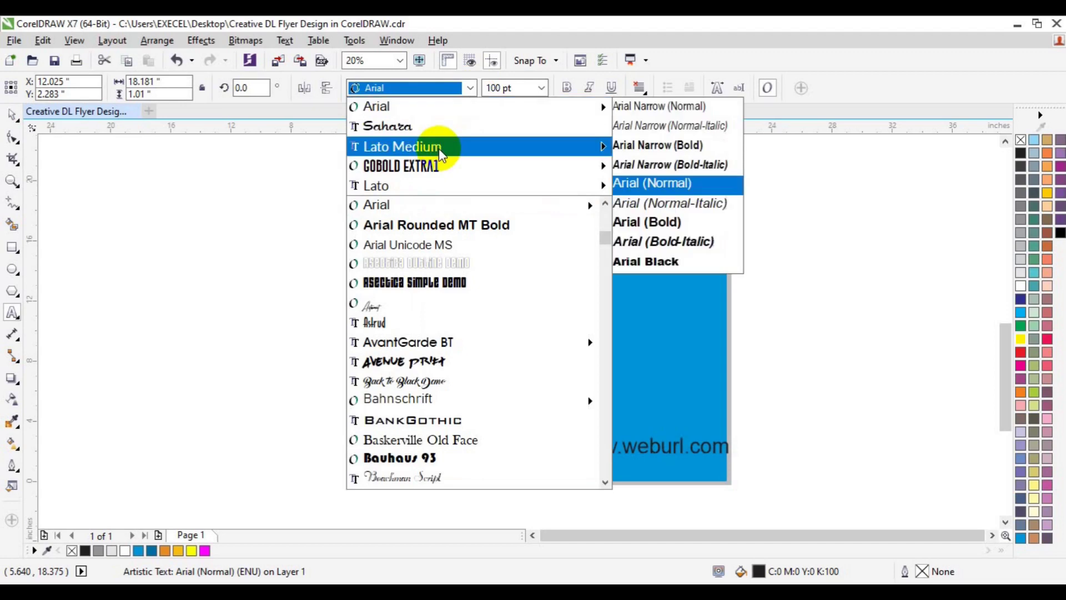
pyautogui.moveTo(402, 146)
pyautogui.click(668, 302)
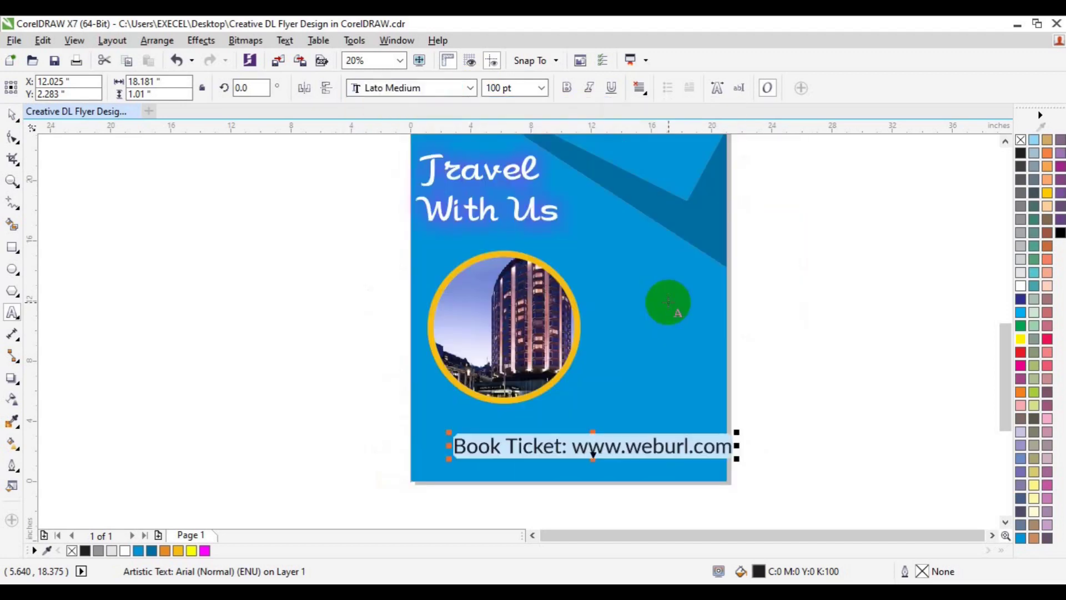
pyautogui.click(542, 87)
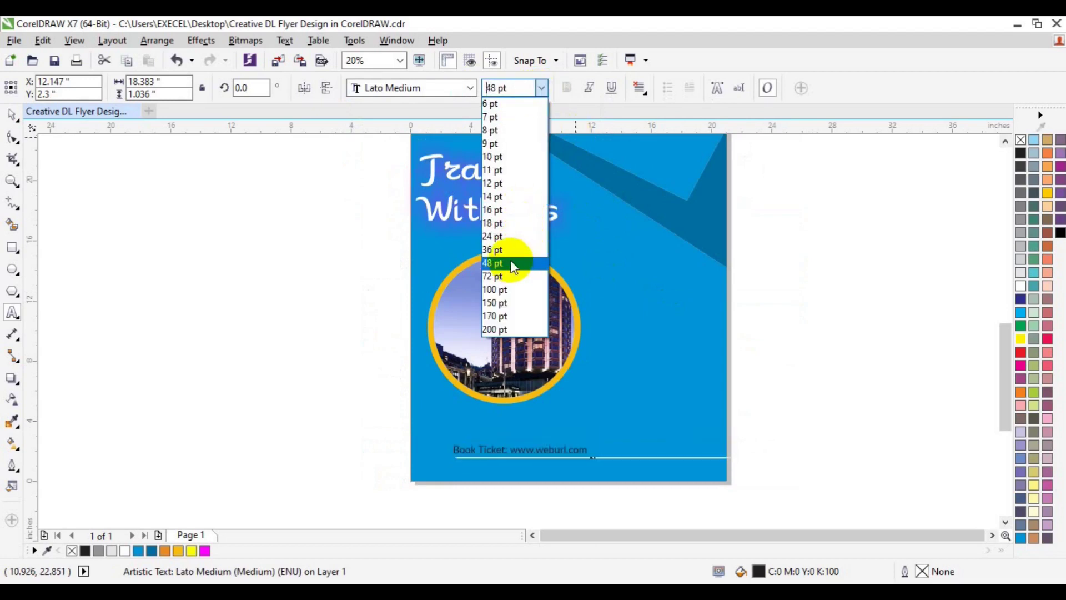
pyautogui.click(508, 276)
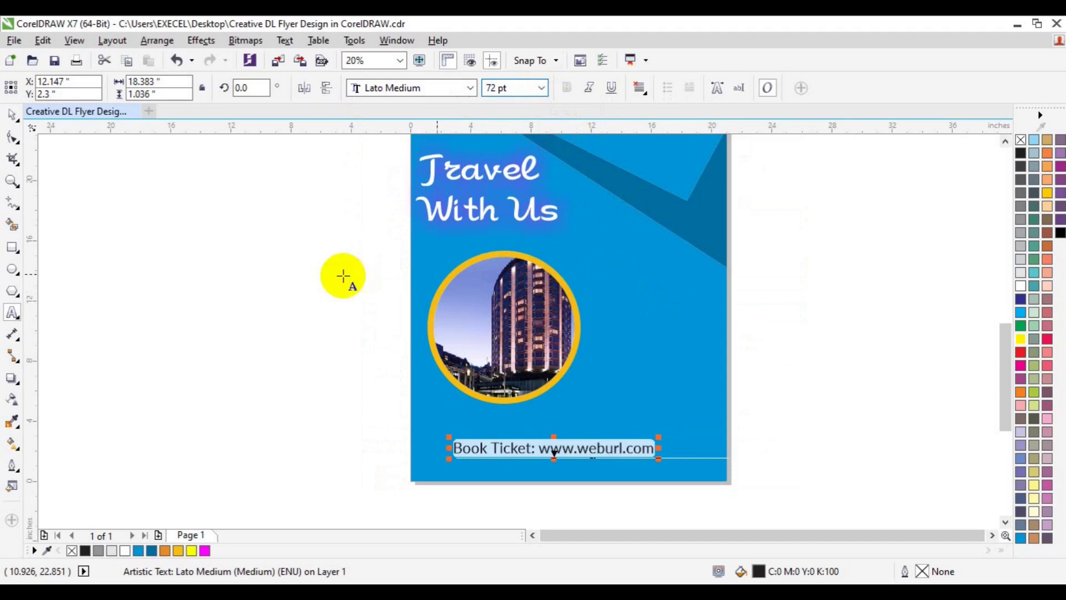
pyautogui.click(11, 115)
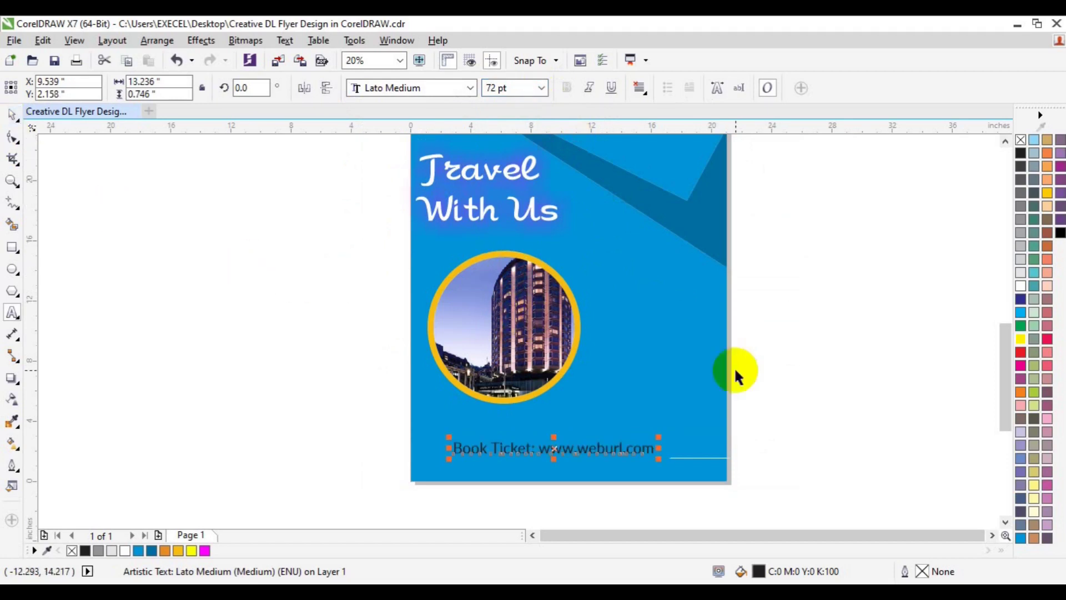
pyautogui.click(1020, 286)
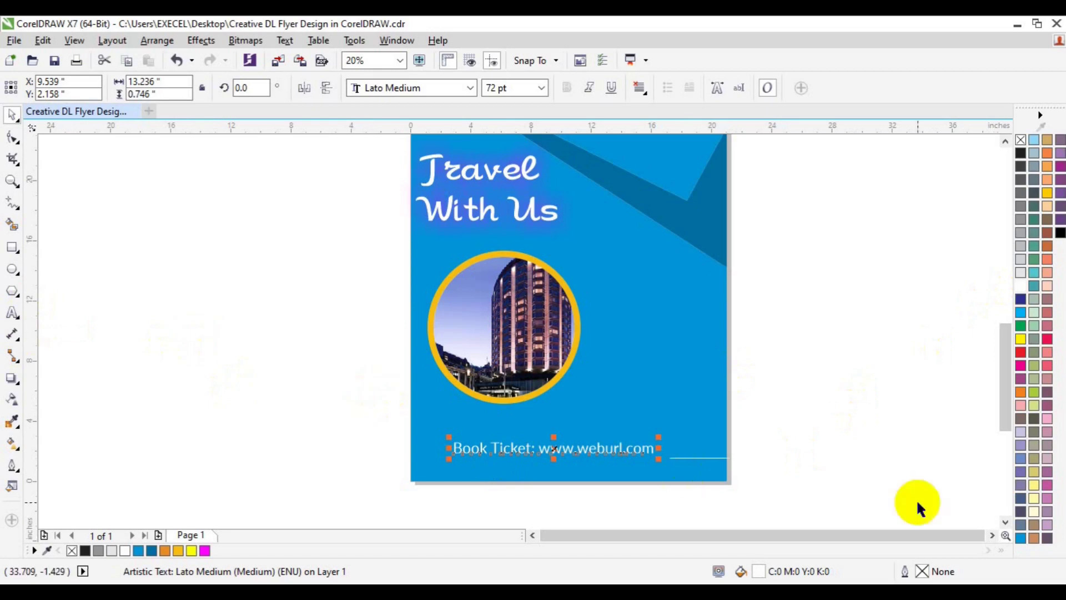
pyautogui.click(991, 535)
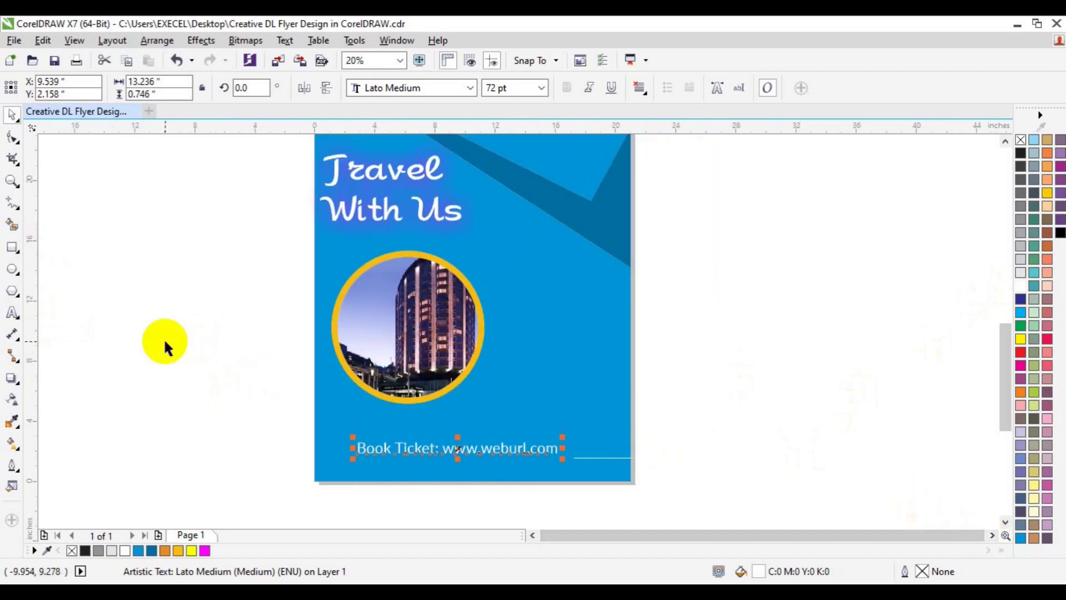
pyautogui.moveTo(451, 448); pyautogui.dragTo(502, 405)
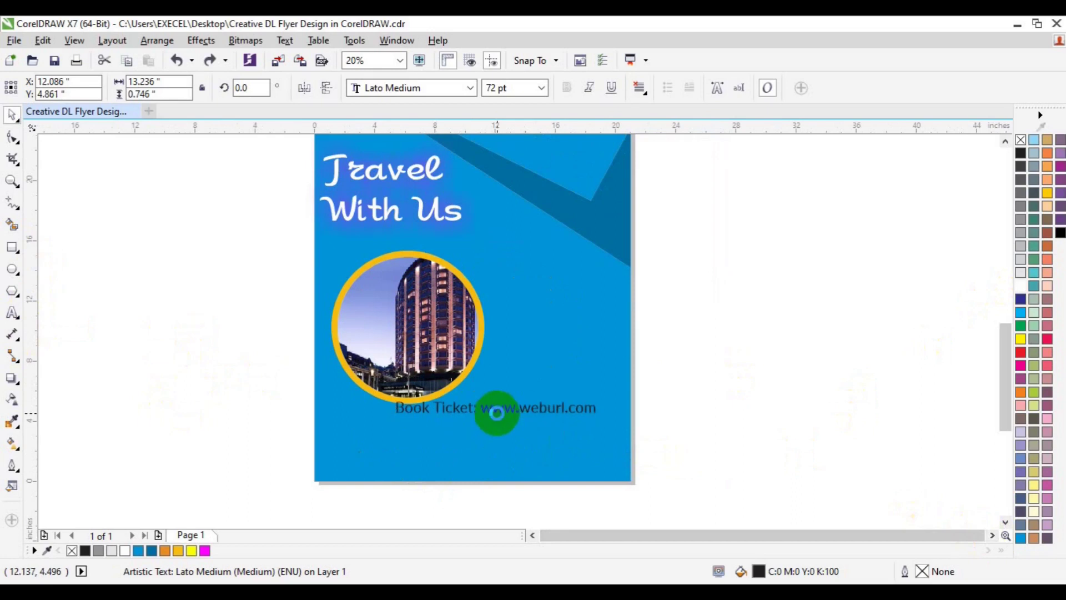
# Draw a wide blue-outlined rectangle around the Book Ticket line and round its corners
pyautogui.click(12, 248)
pyautogui.moveTo(357, 433); pyautogui.dragTo(580, 463)
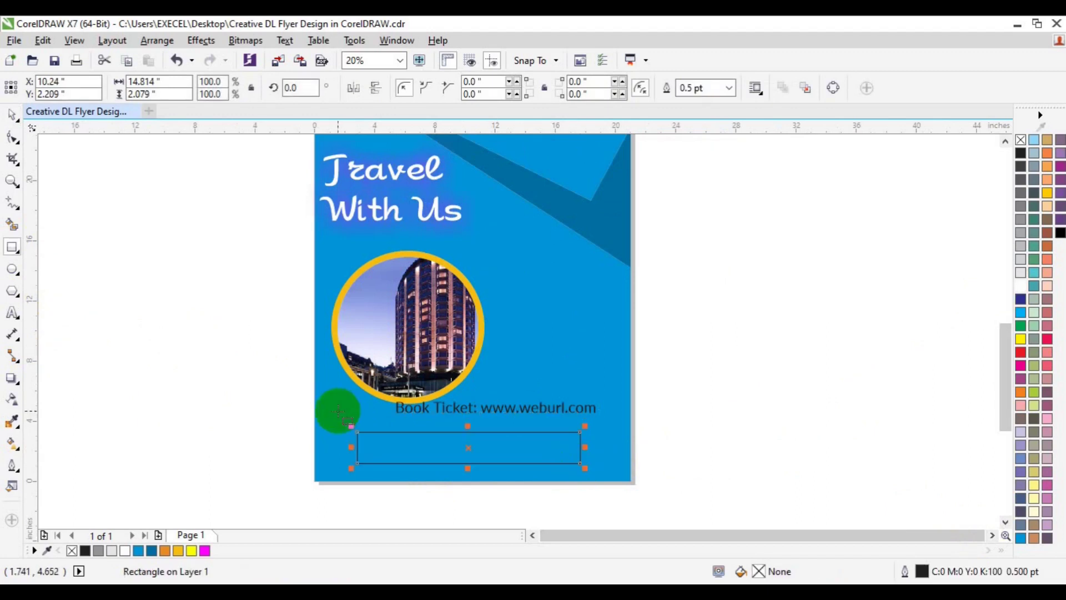
pyautogui.rightClick(151, 551)
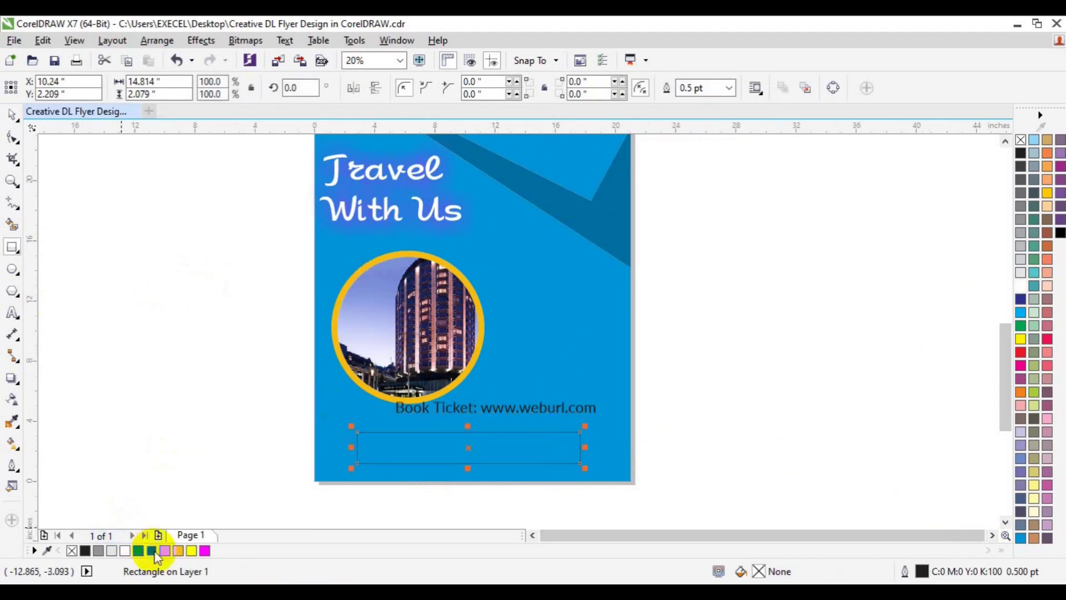
pyautogui.click(12, 115)
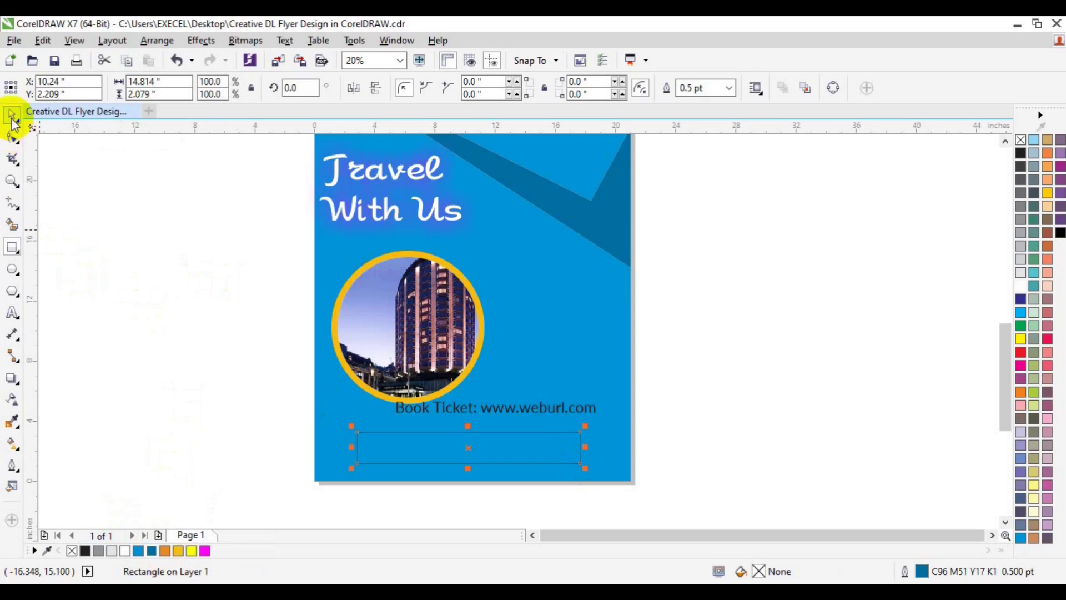
pyautogui.click(11, 137)
pyautogui.click(356, 432)
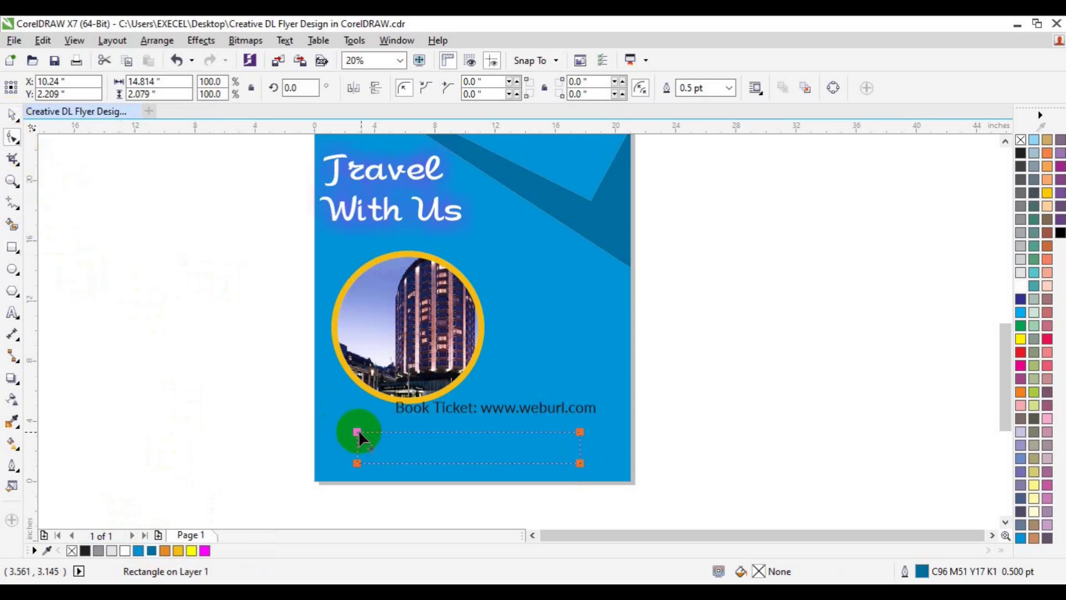
pyautogui.moveTo(355, 431); pyautogui.dragTo(377, 433)
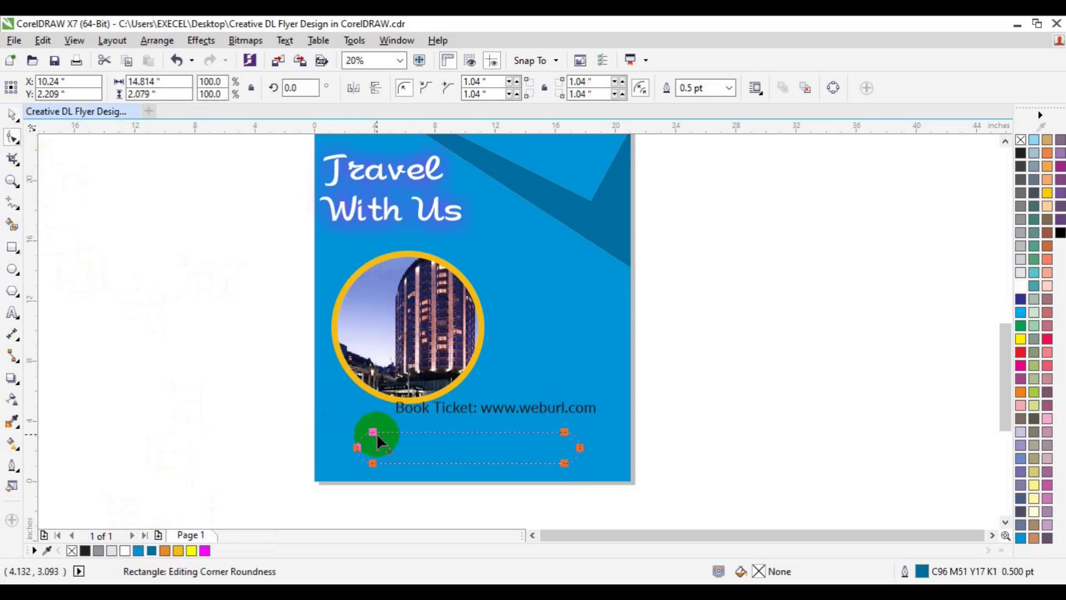
# Centre the rounded rectangle on the Book Ticket text horizontally and vertically
pyautogui.press('space')
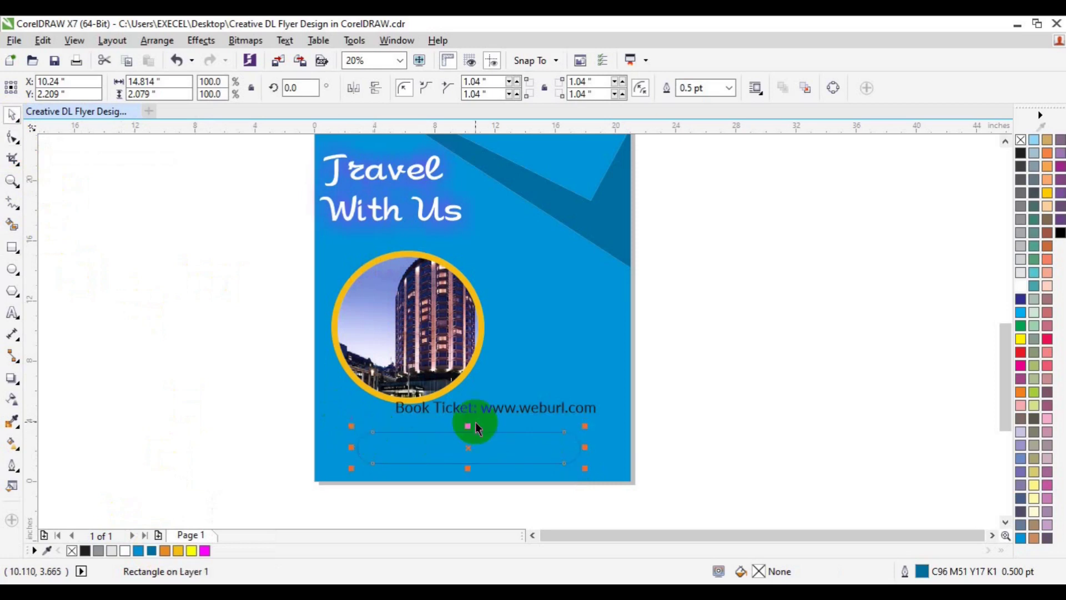
pyautogui.keyDown('shift'); pyautogui.click(496, 417); pyautogui.keyUp('shift')
pyautogui.press('e')
pyautogui.press('c')
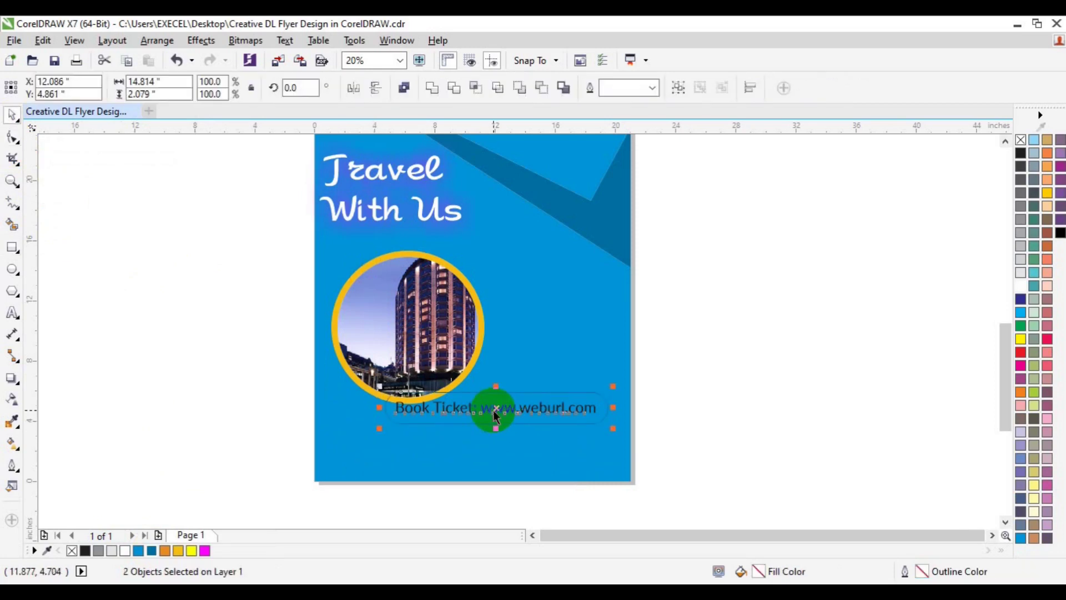
pyautogui.click(529, 449)
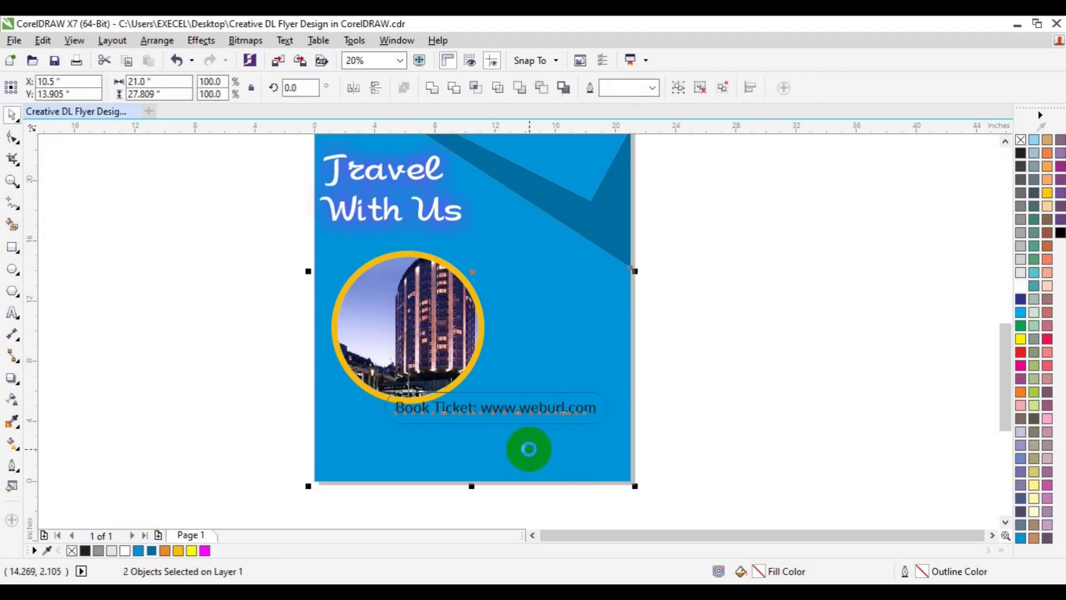
# Align the Book Ticket group to the page's bottom centre, raise it slightly, and ungroup it
pyautogui.press('b')
pyautogui.press('c')
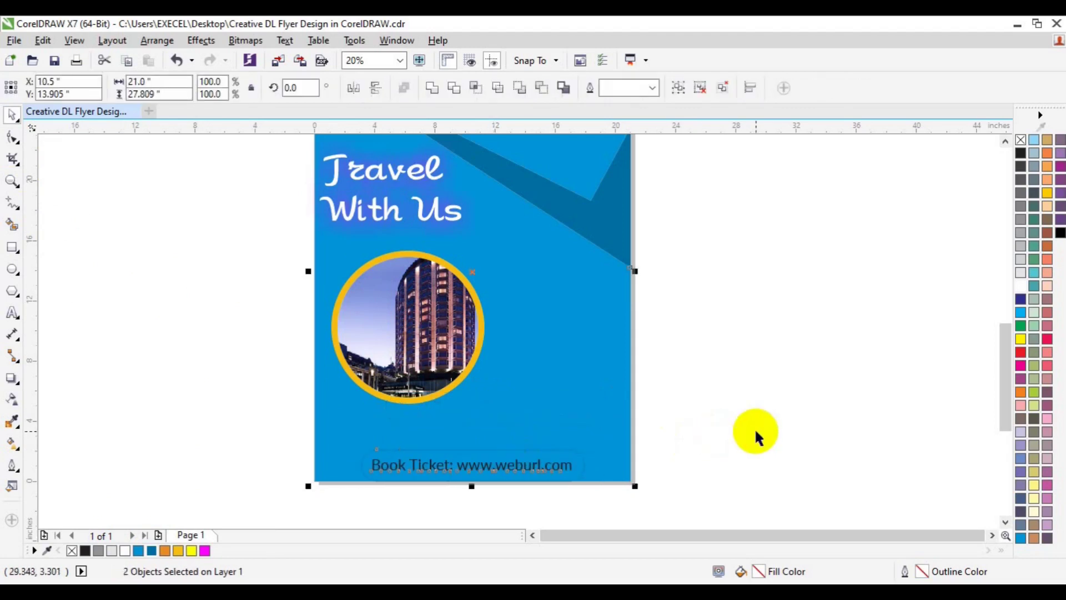
pyautogui.click(491, 466)
pyautogui.moveTo(491, 466); pyautogui.dragTo(491, 468)
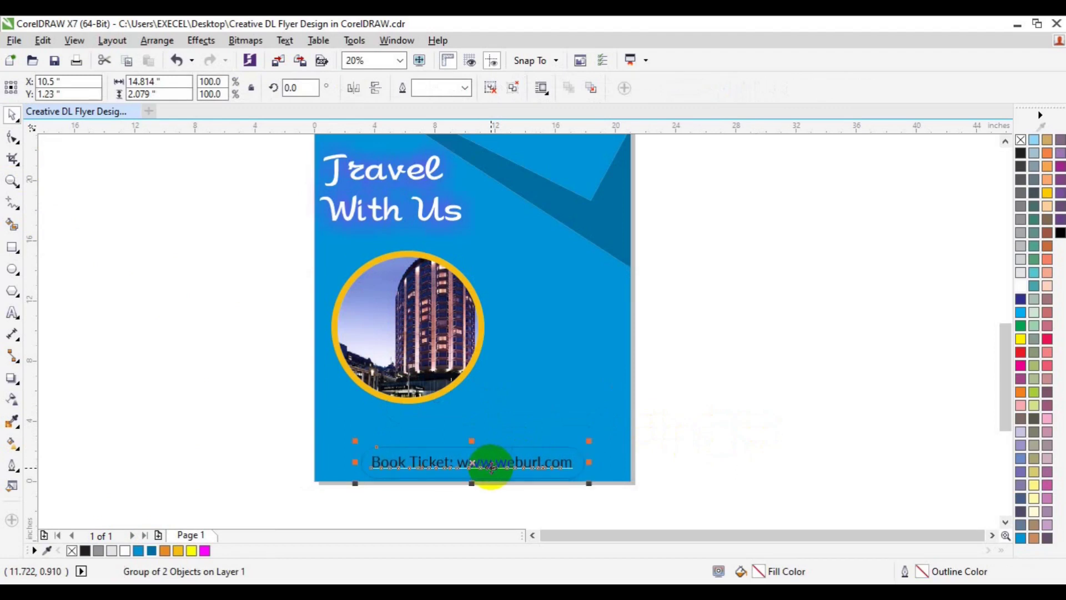
pyautogui.keyDown('ctrl'); pyautogui.click(490, 467); pyautogui.keyUp('ctrl')
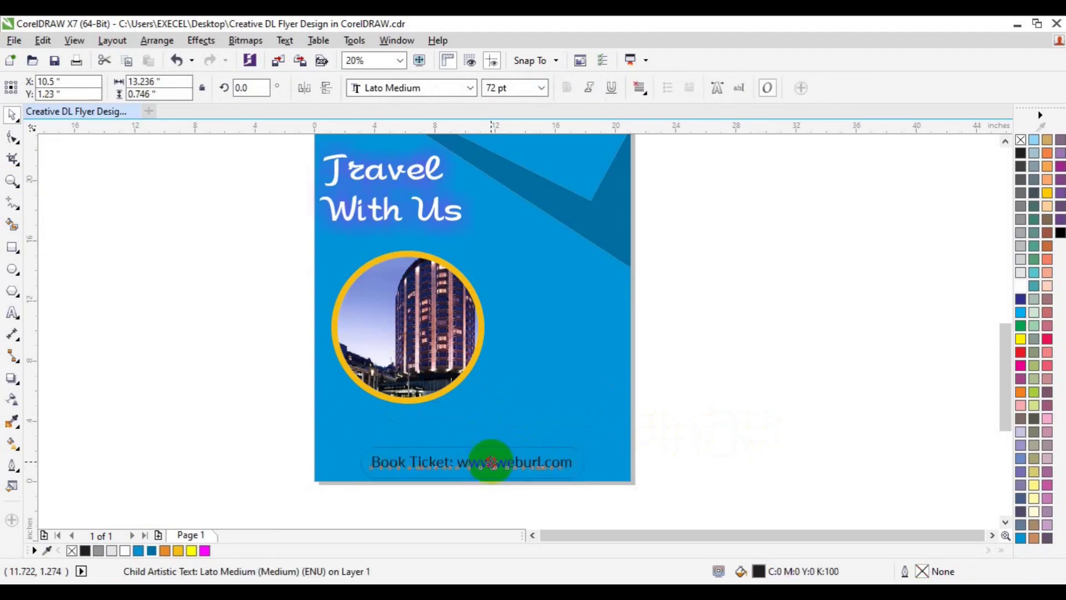
pyautogui.keyDown('ctrl'); pyautogui.click(536, 467); pyautogui.keyUp('ctrl')
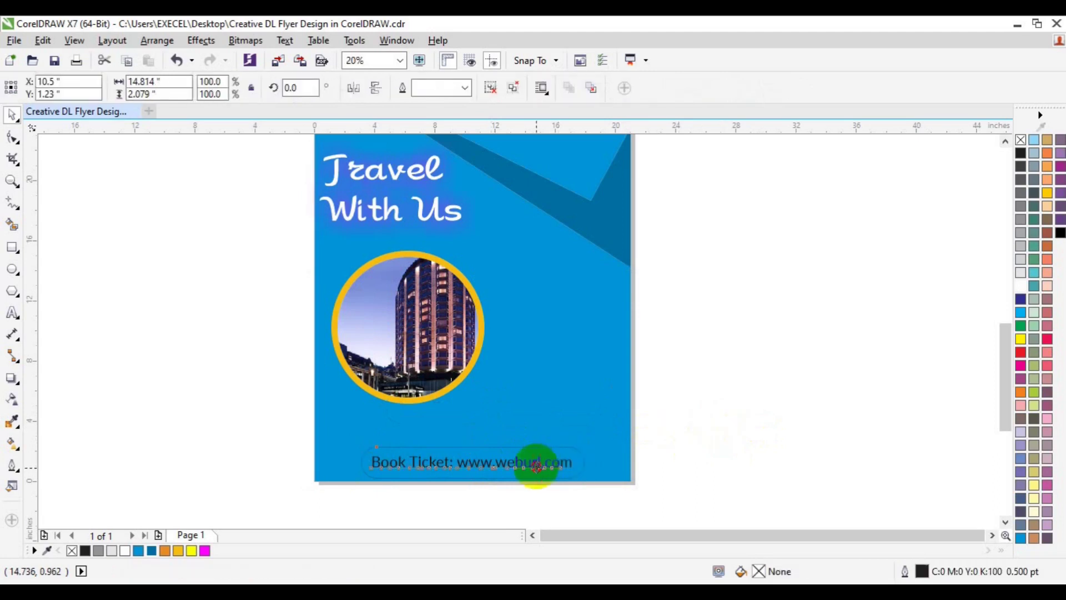
pyautogui.moveTo(536, 466); pyautogui.dragTo(530, 453)
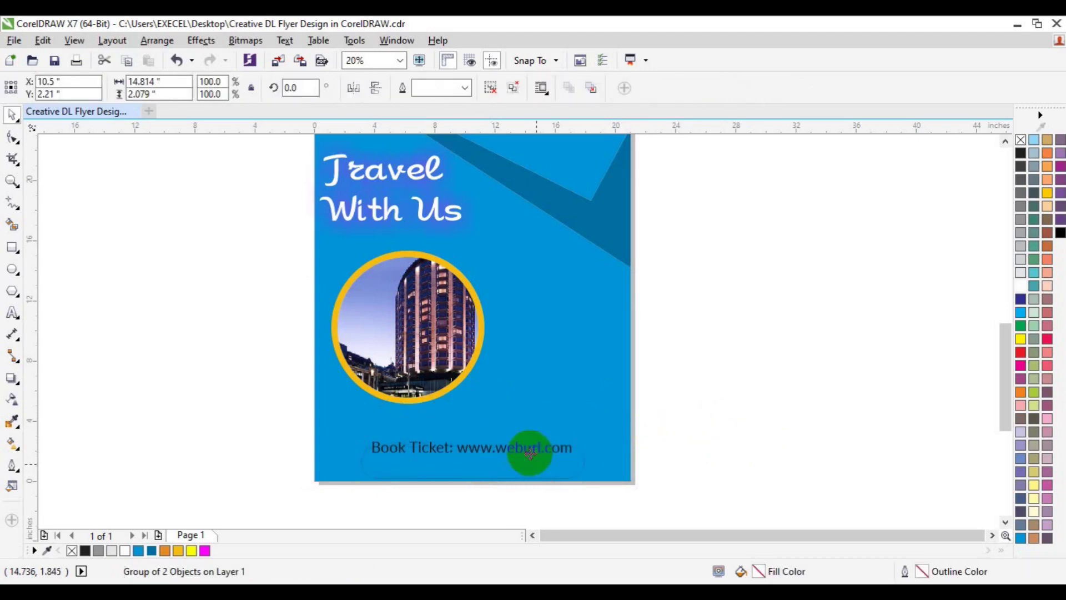
pyautogui.keyDown('shift'); pyautogui.click(615, 428); pyautogui.keyUp('shift')
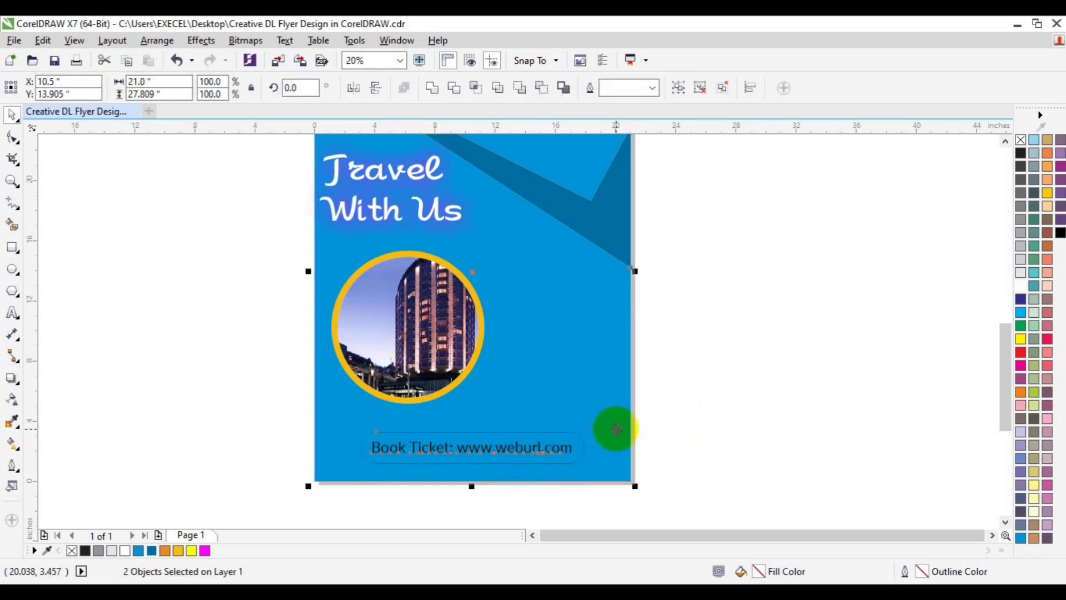
pyautogui.click(573, 464)
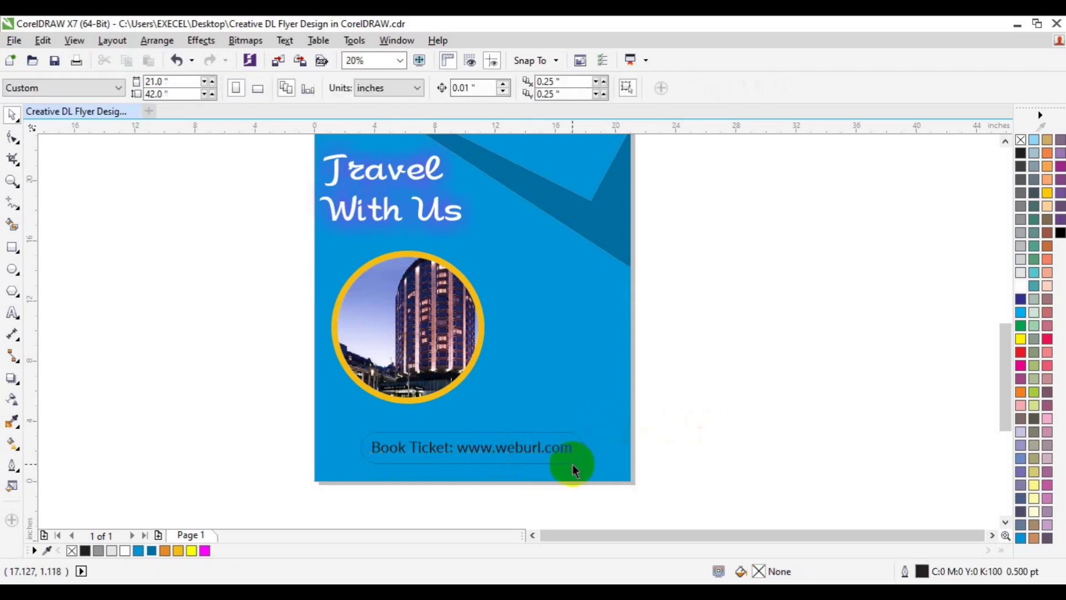
pyautogui.click(484, 88)
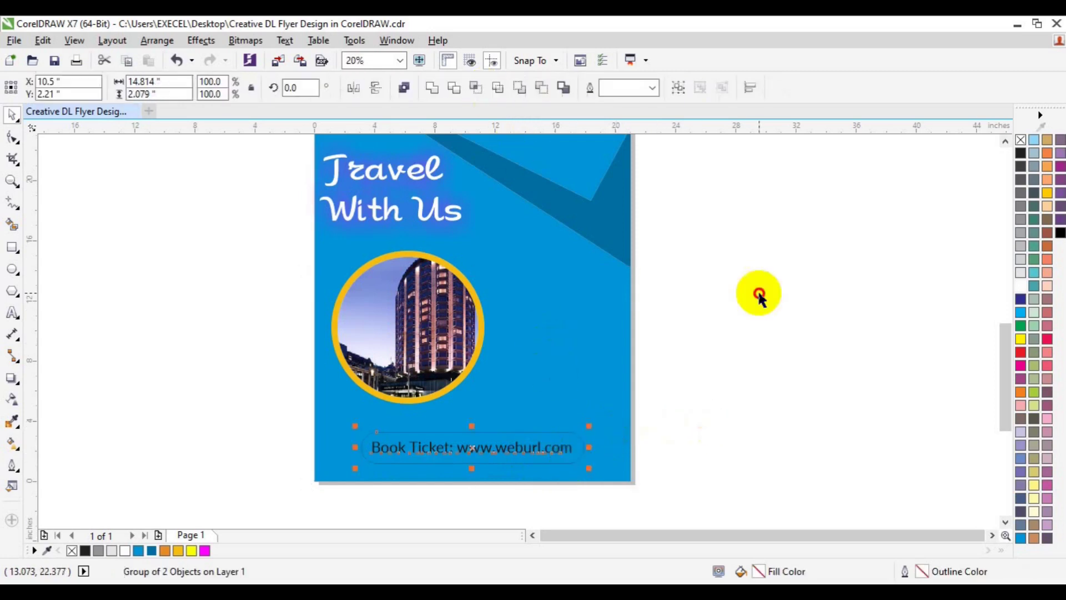
# Set the Book Ticket text to Lato Bold and turn on bold
pyautogui.click(557, 452)
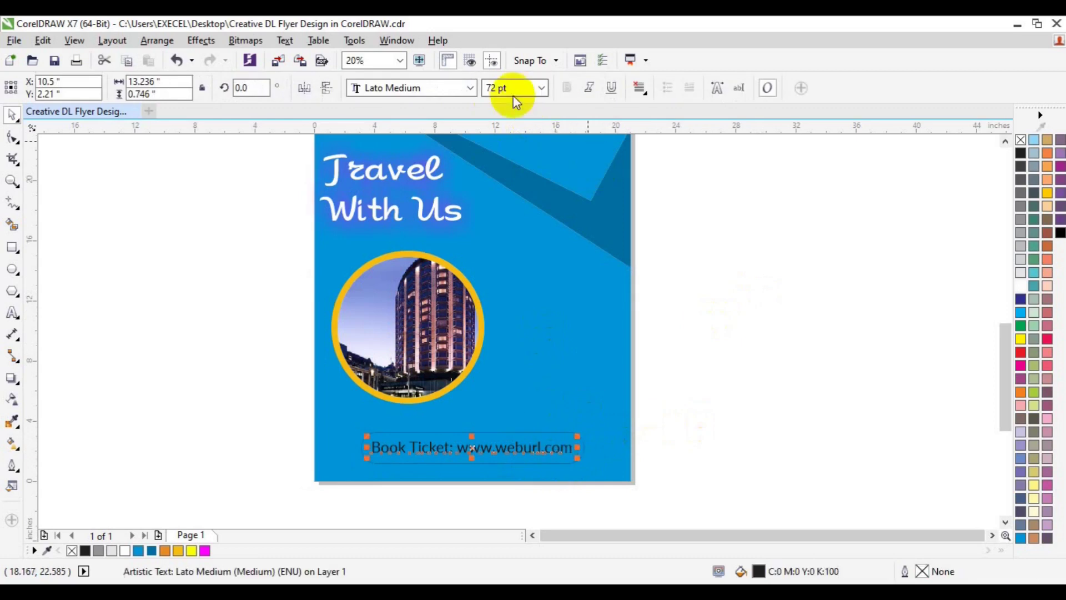
pyautogui.click(471, 89)
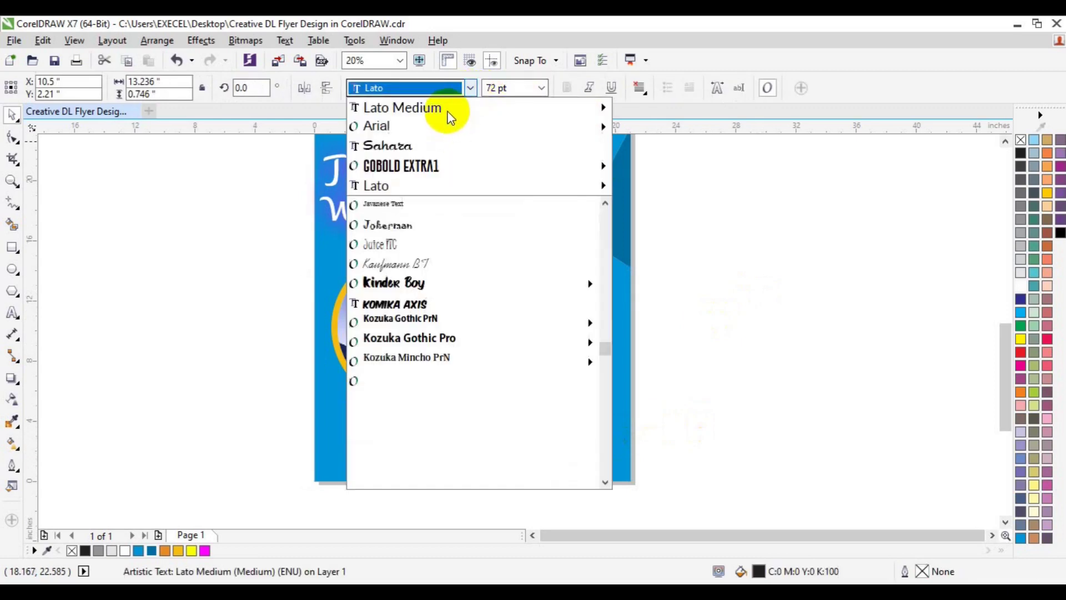
pyautogui.moveTo(402, 108)
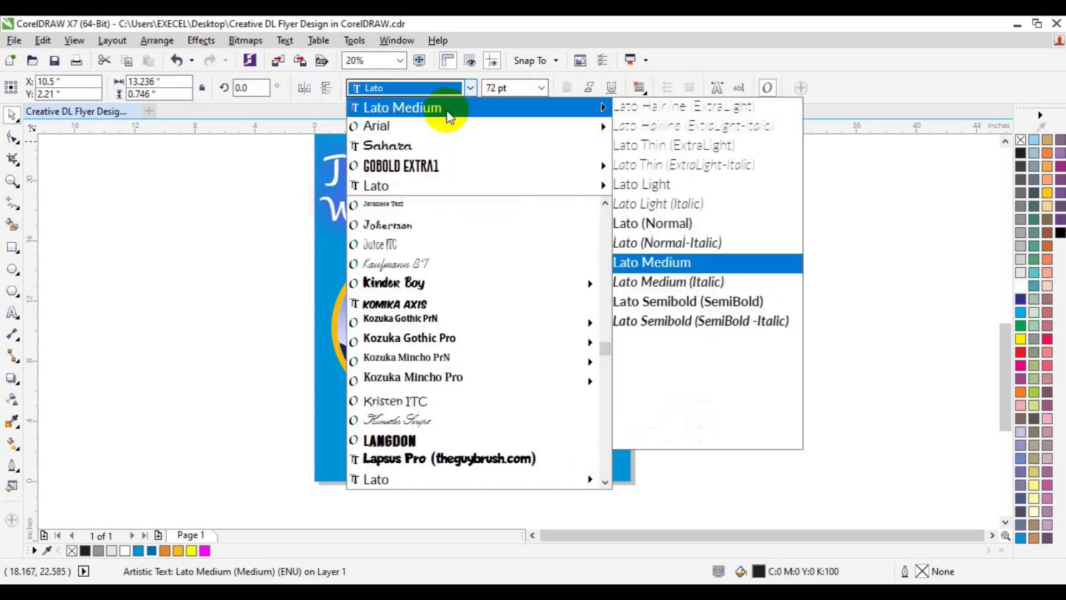
pyautogui.click(686, 341)
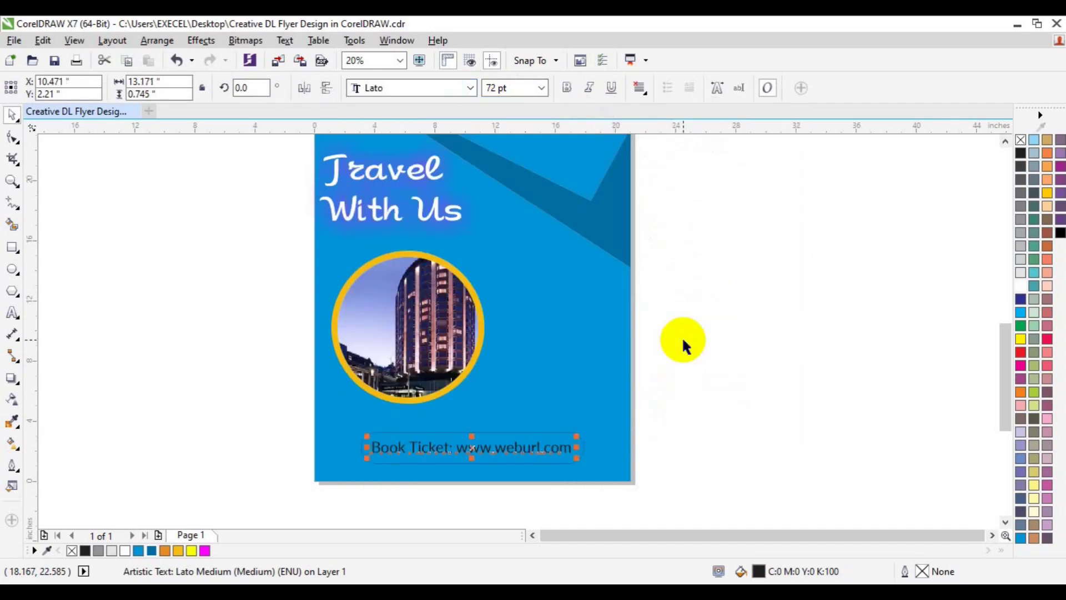
pyautogui.click(568, 90)
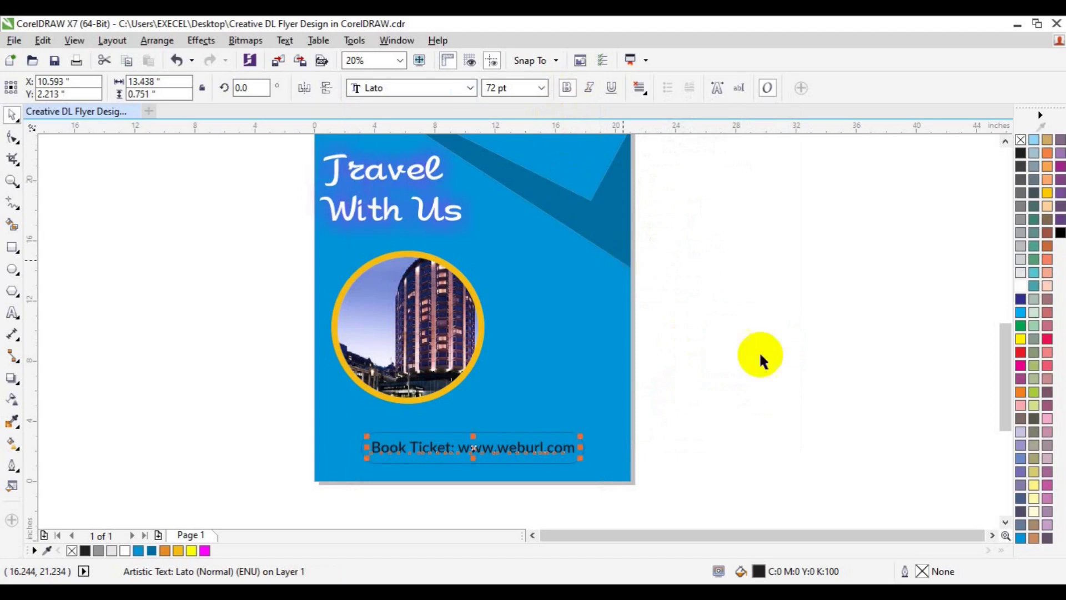
# Give the rounded box behind the text a 0.75 pt outline
pyautogui.click(718, 451)
pyautogui.click(578, 460)
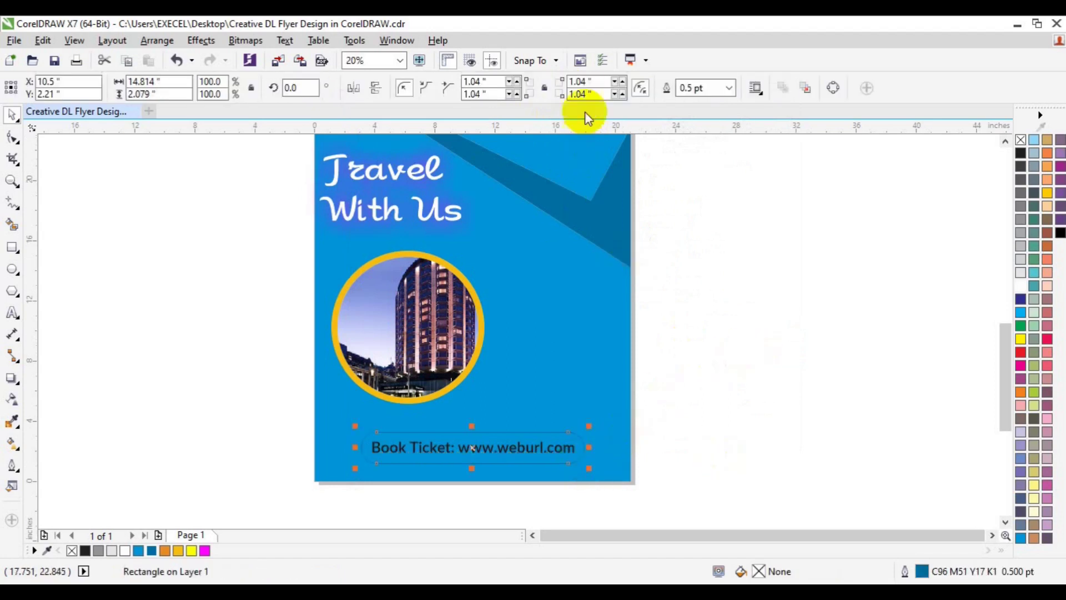
pyautogui.click(728, 92)
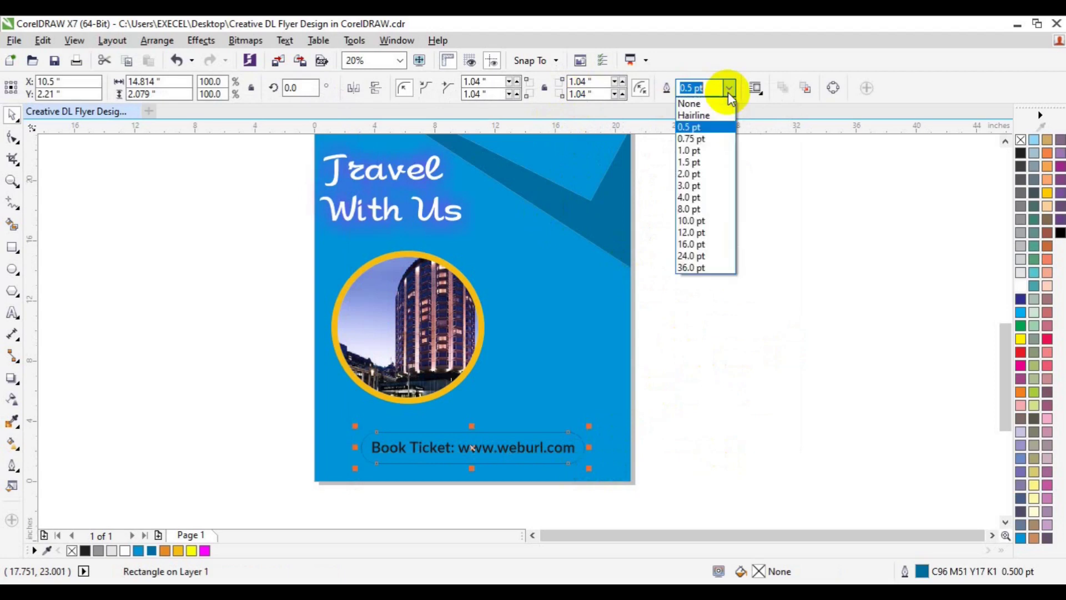
pyautogui.click(708, 138)
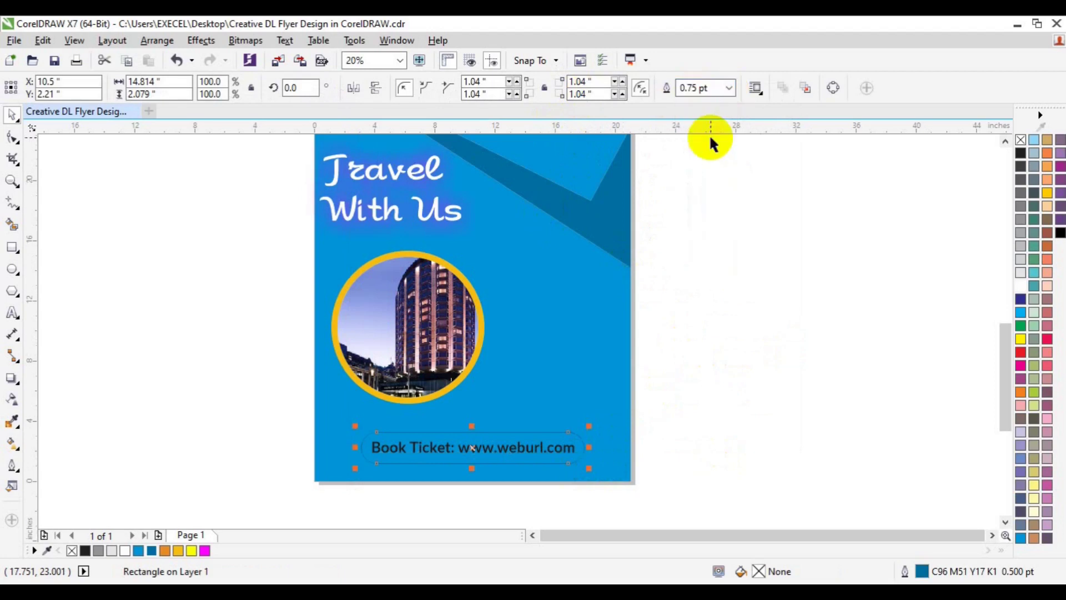
pyautogui.click(734, 220)
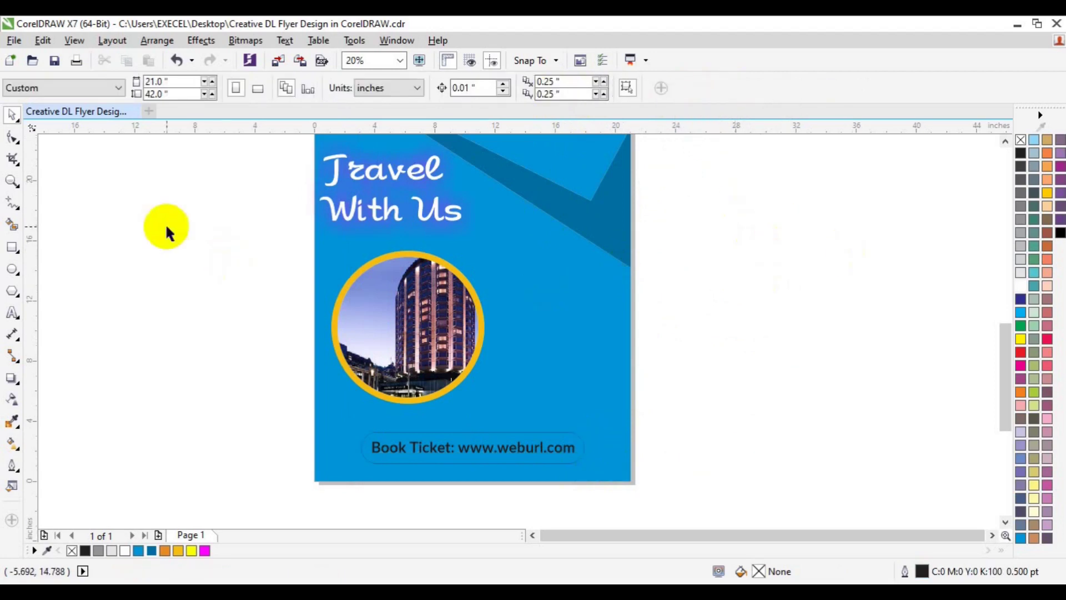
pyautogui.click(1005, 146)
pyautogui.click(1005, 142)
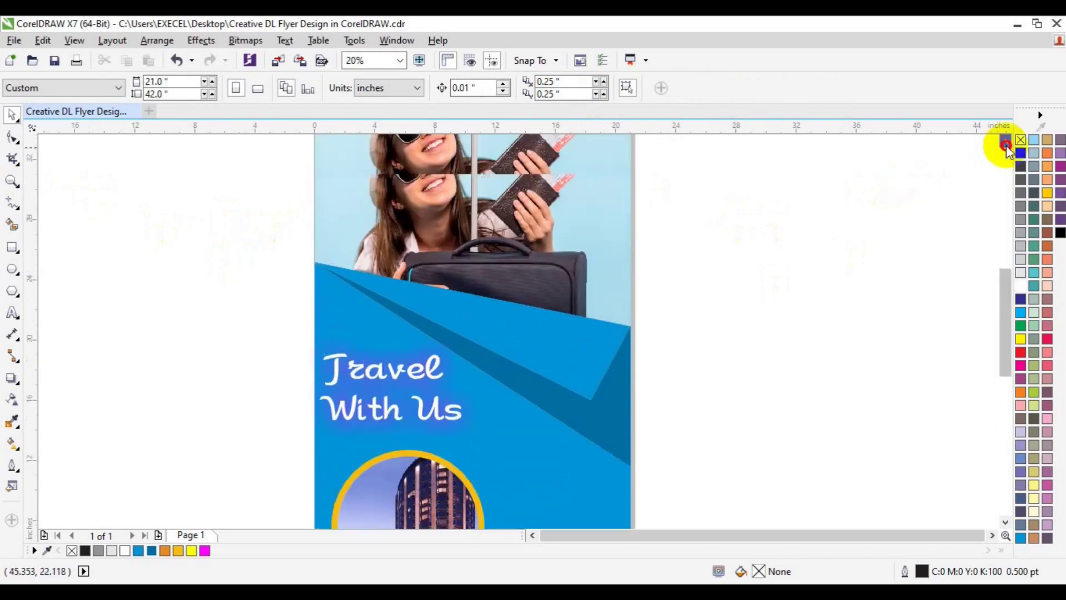
# Copy the Book Ticket line and align the copy to the flyer's top edge
pyautogui.click(11, 181)
pyautogui.click(111, 89)
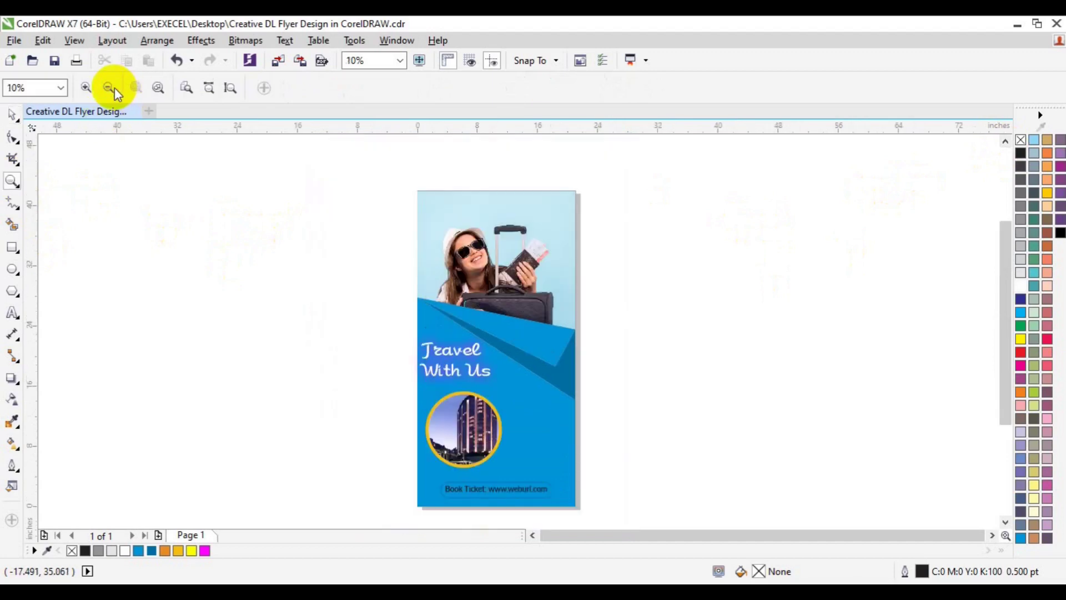
pyautogui.press('space')
pyautogui.moveTo(480, 491); pyautogui.dragTo(490, 488)
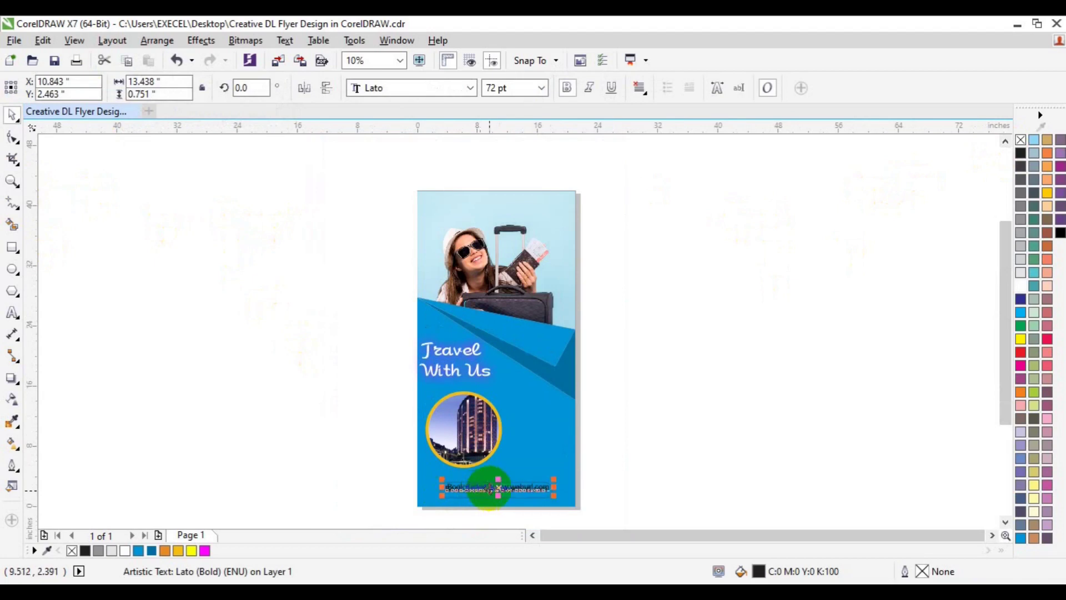
pyautogui.keyDown('shift'); pyautogui.click(545, 198); pyautogui.keyUp('shift')
pyautogui.press('t')
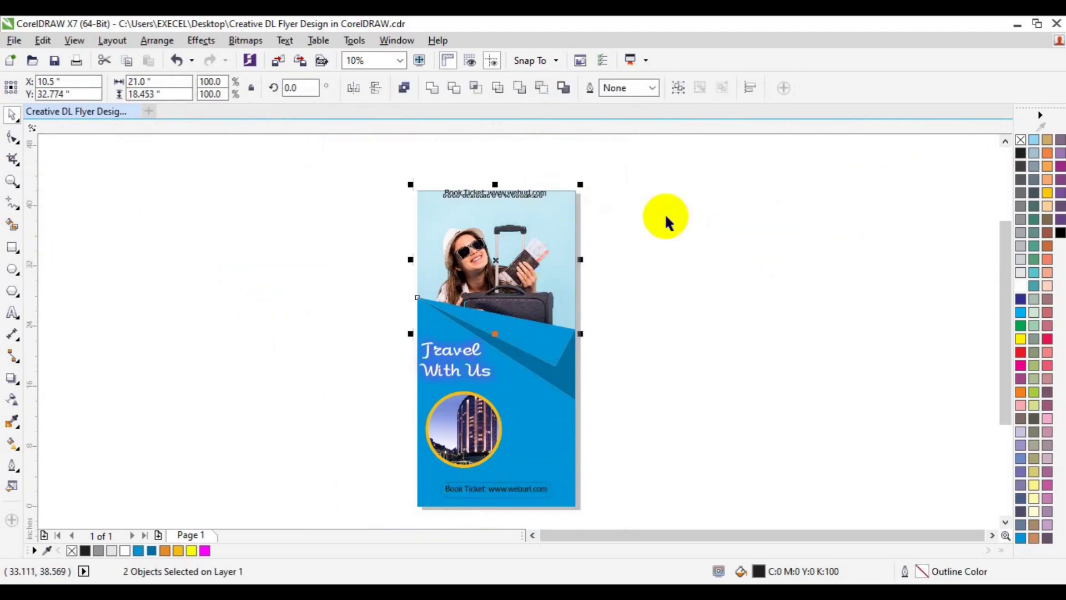
# Nudge the copied line slightly lower onto the travel photo
pyautogui.click(12, 181)
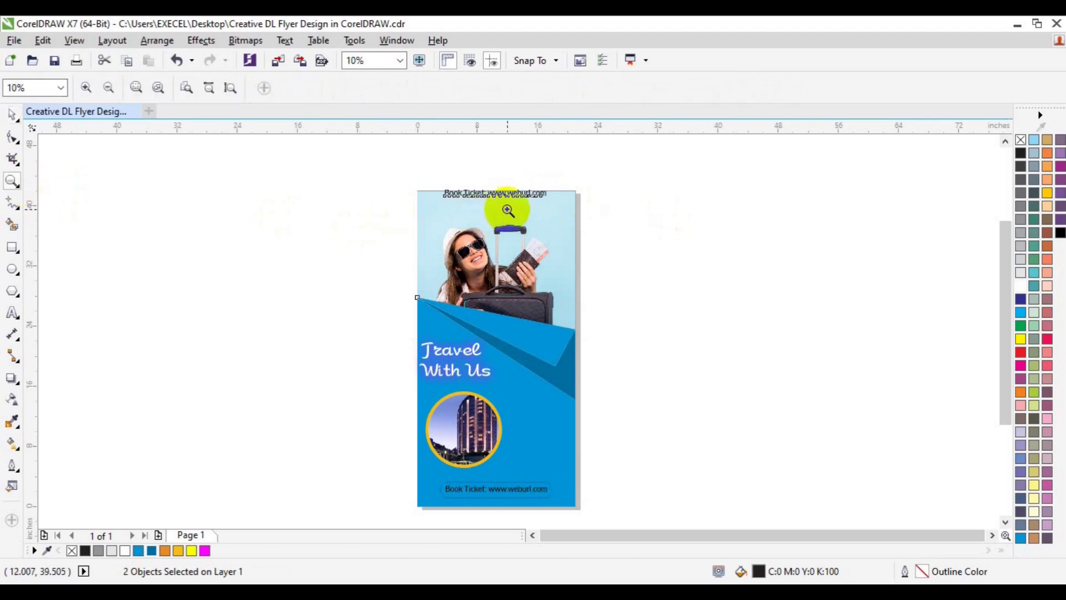
pyautogui.click(508, 210)
pyautogui.press('space')
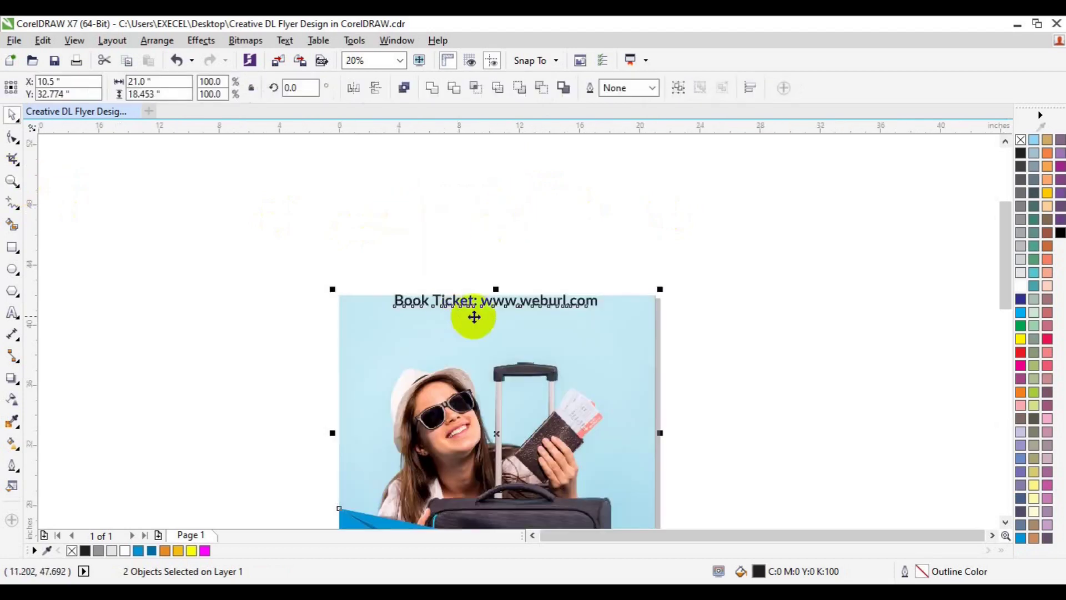
pyautogui.click(577, 255)
pyautogui.click(513, 300)
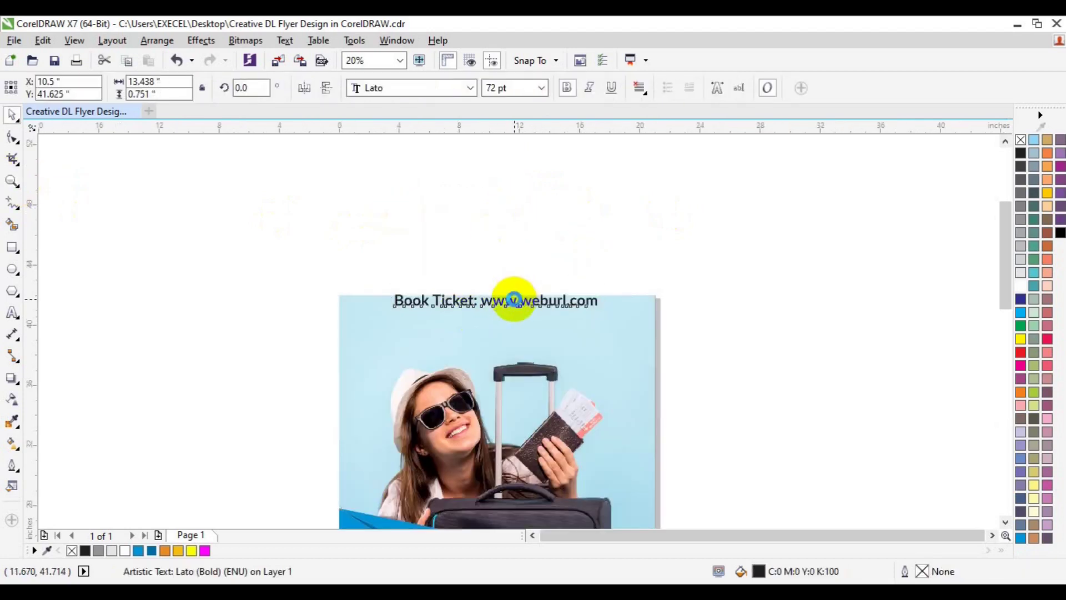
pyautogui.moveTo(514, 299); pyautogui.dragTo(513, 321)
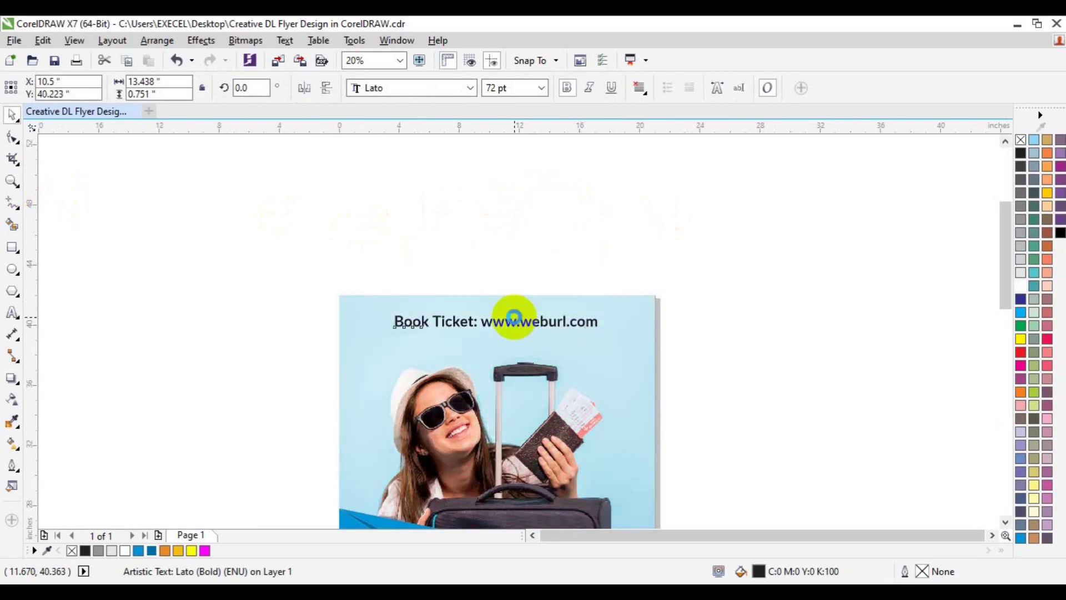
pyautogui.click(12, 316)
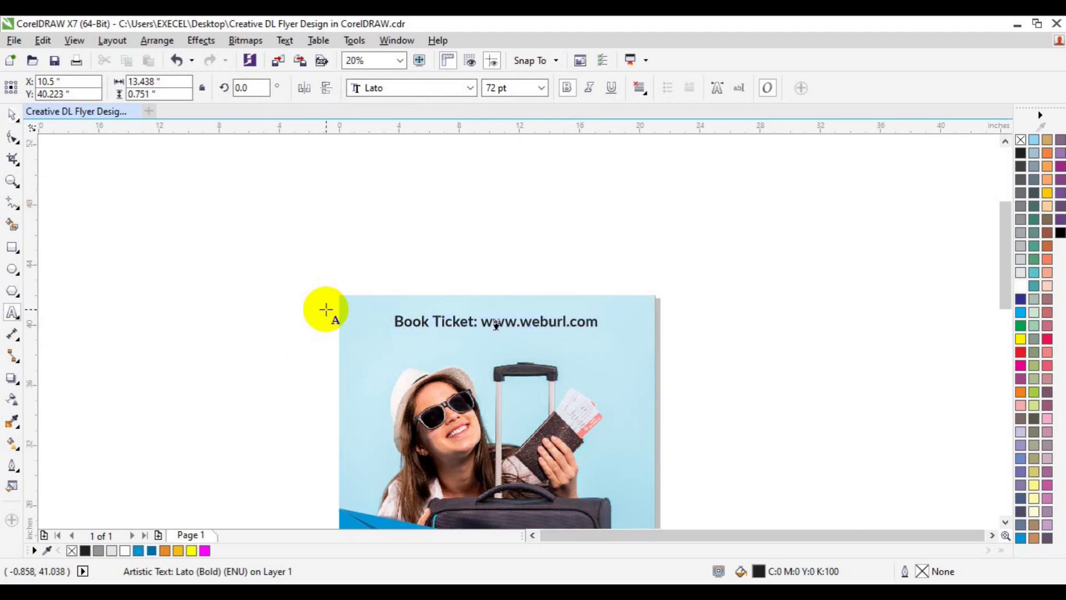
# Rewrite the top line as 'EXCEL GRAPHICS AND MULTIMEDIA' at 50 pt
pyautogui.click(435, 325)
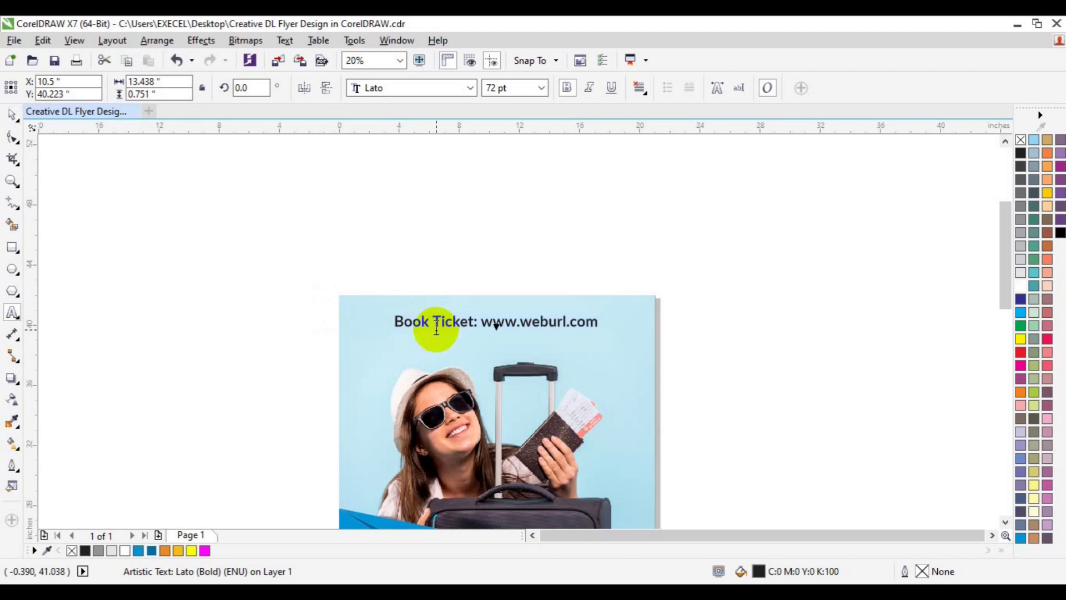
pyautogui.write('EXCEL')
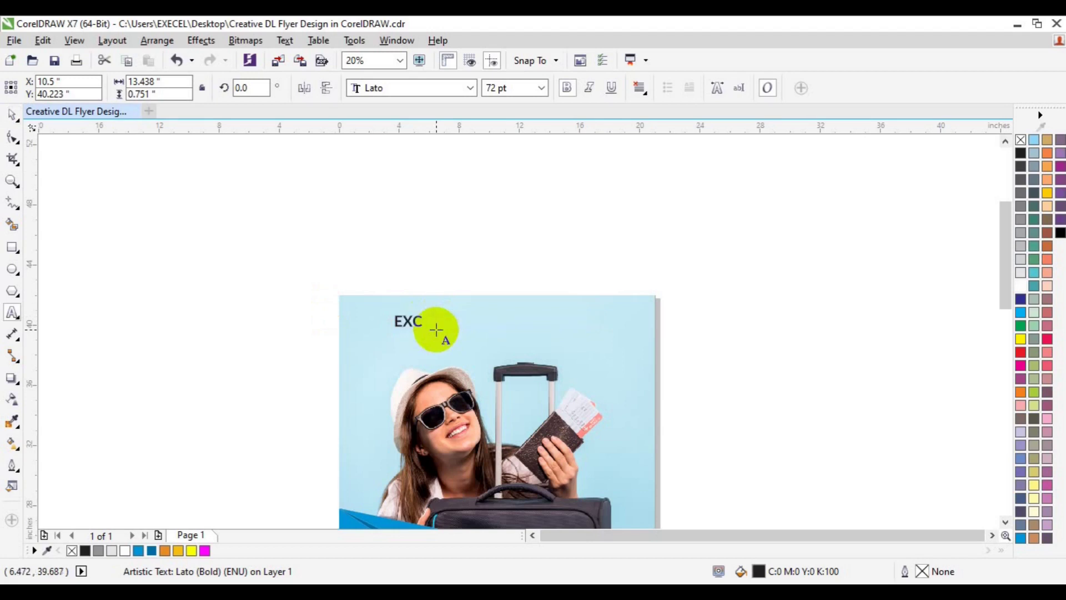
pyautogui.write(' GRAPHICS ')
pyautogui.write('AND MULTIMEDIA')
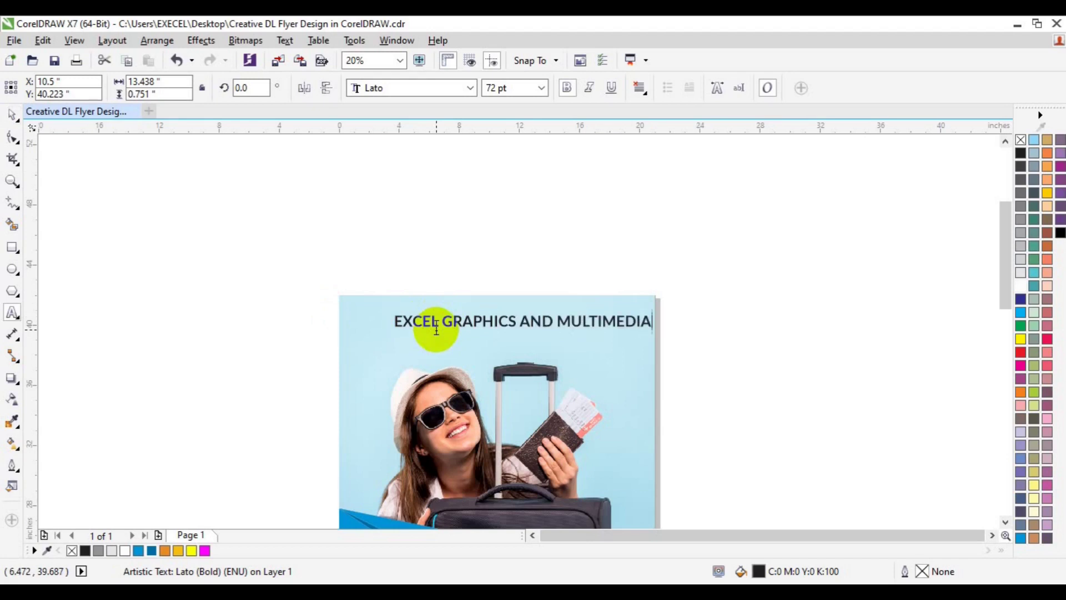
pyautogui.click(490, 88)
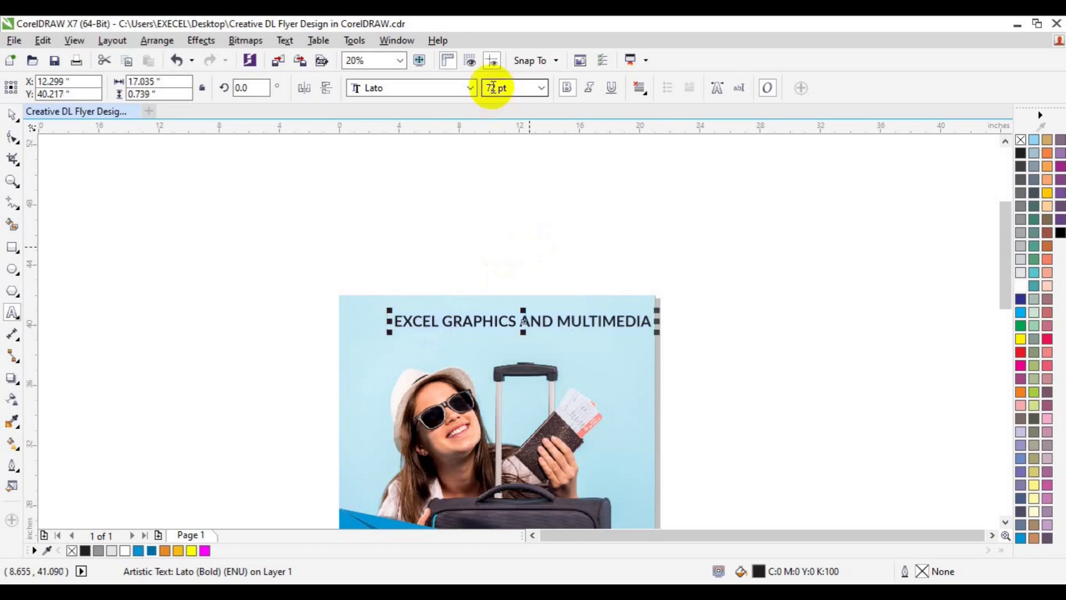
pyautogui.write('50')
pyautogui.press('Return')
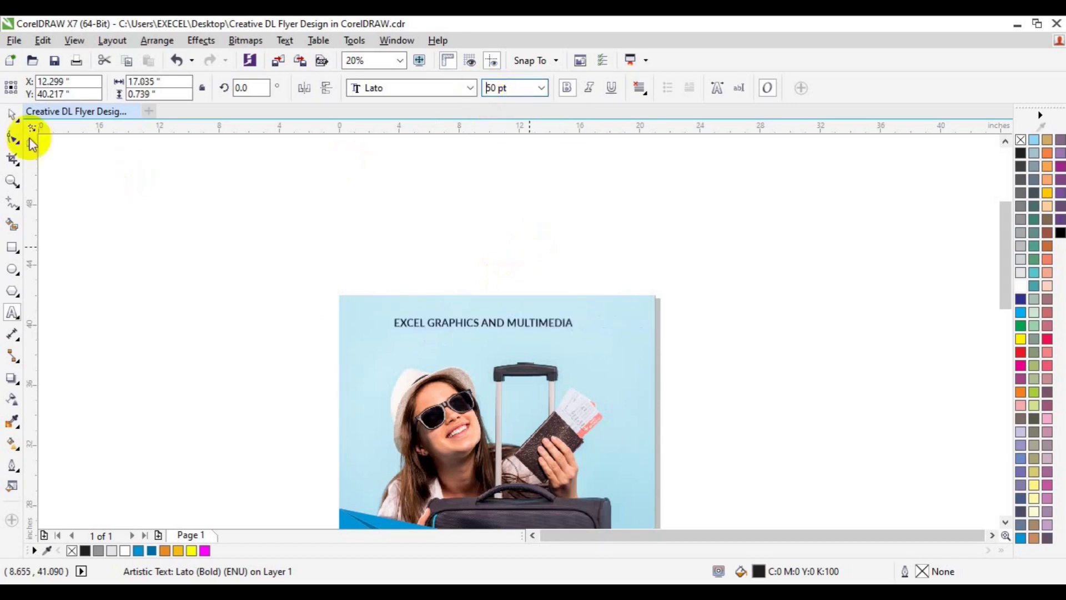
# Centre the header horizontally against the flyer background
pyautogui.click(12, 115)
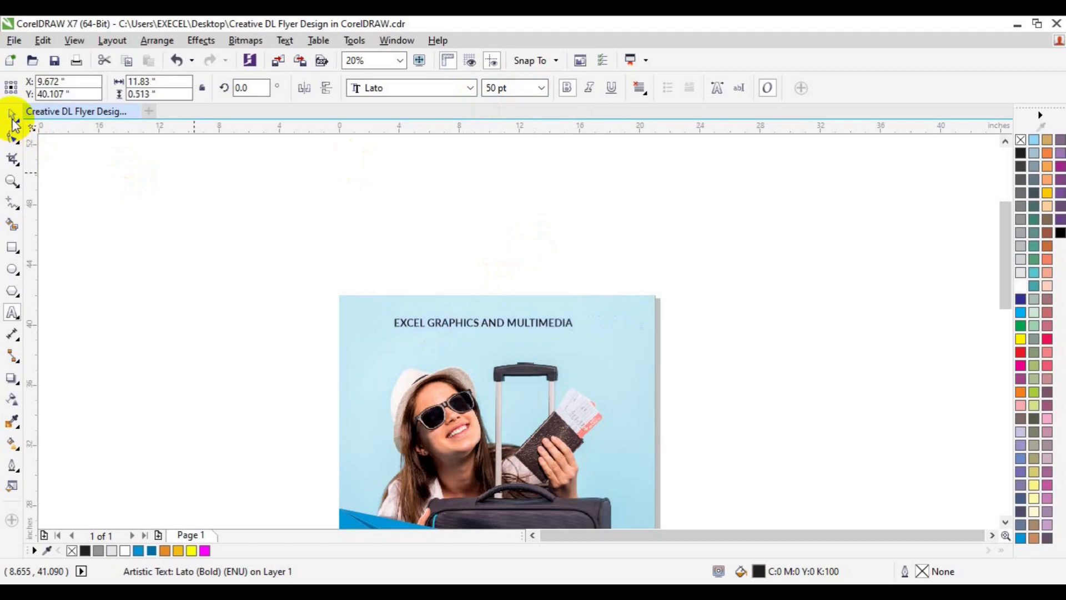
pyautogui.keyDown('shift'); pyautogui.click(606, 350); pyautogui.keyUp('shift')
pyautogui.press('c')
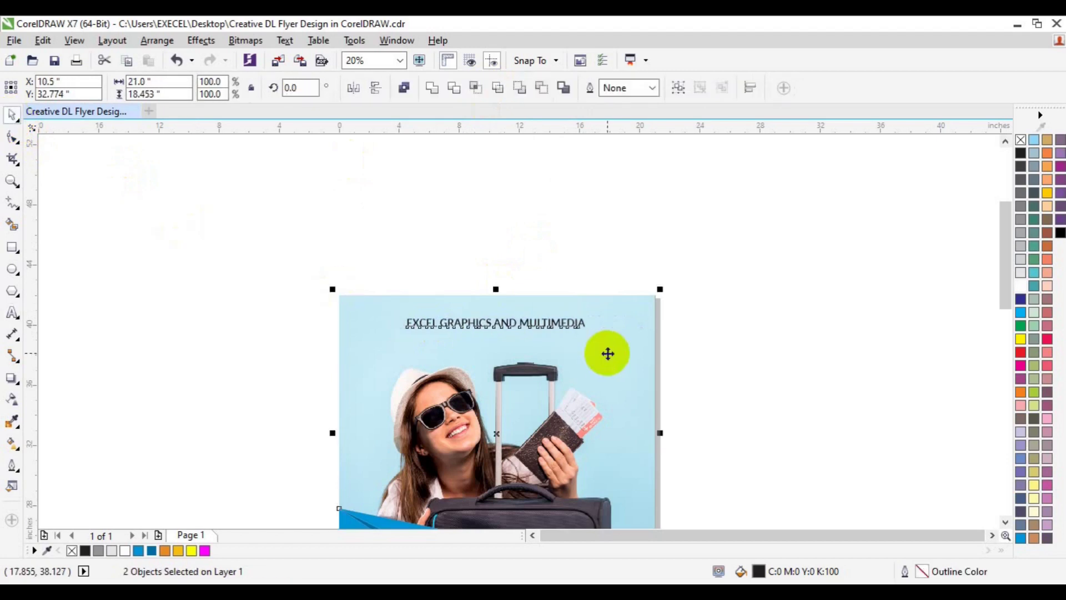
pyautogui.click(786, 365)
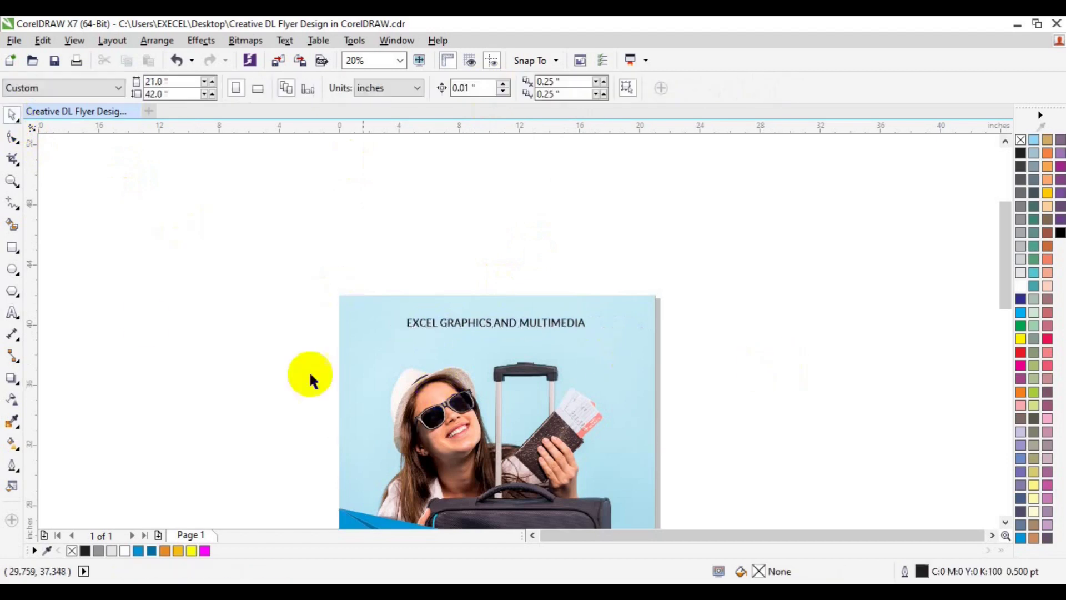
# Copy the header down beside the building circle
pyautogui.click(11, 181)
pyautogui.click(109, 90)
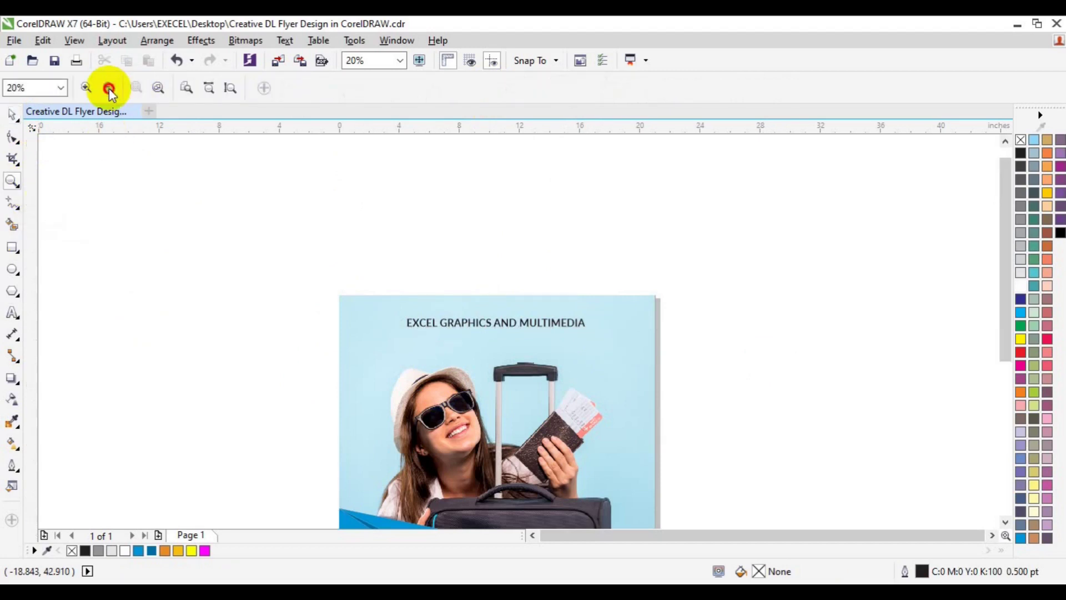
pyautogui.click(109, 90)
pyautogui.press('space')
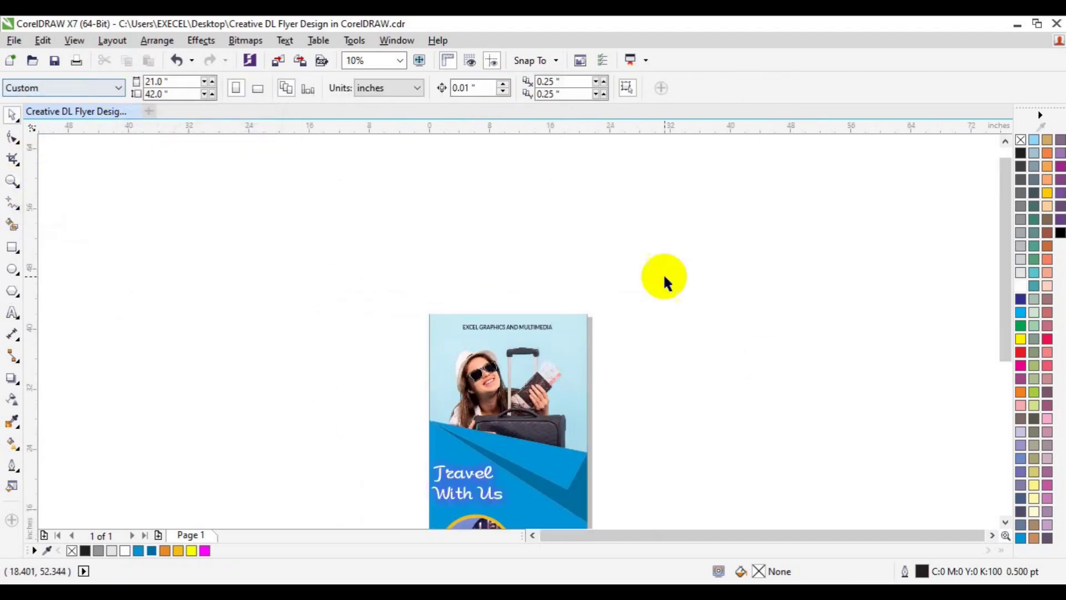
pyautogui.moveTo(1005, 352); pyautogui.dragTo(1004, 424)
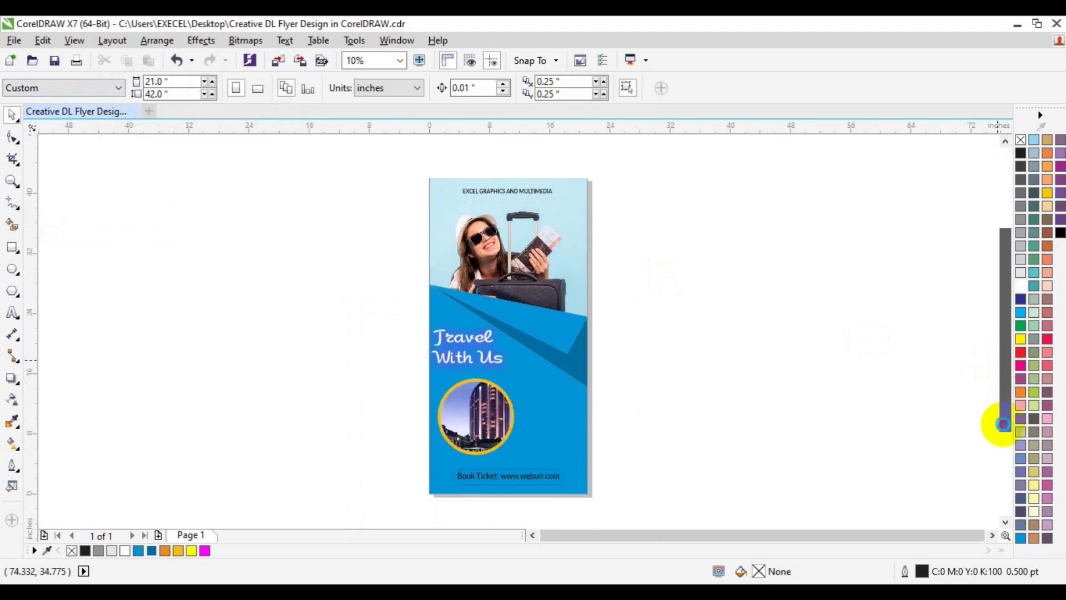
pyautogui.click(495, 191)
pyautogui.moveTo(494, 190)
pyautogui.mouseDown()
pyautogui.moveTo(515, 190)
pyautogui.moveTo(538, 394)
pyautogui.mouseUp()
# Retype the copied header as OUR SERVICES at 72 pt, placed right of the building circle
pyautogui.click(12, 313)
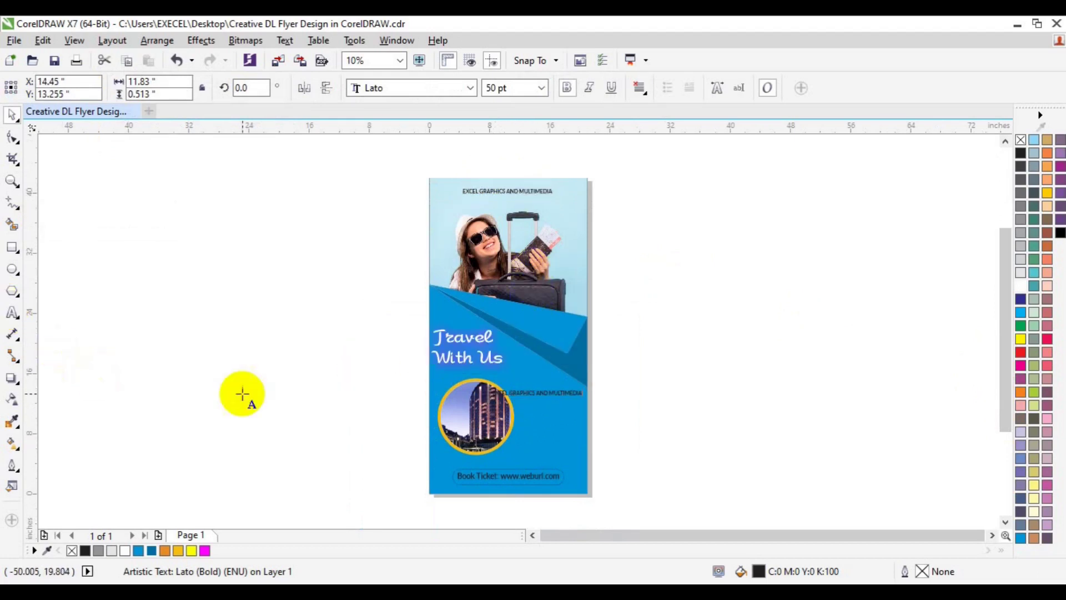
pyautogui.write('USER')
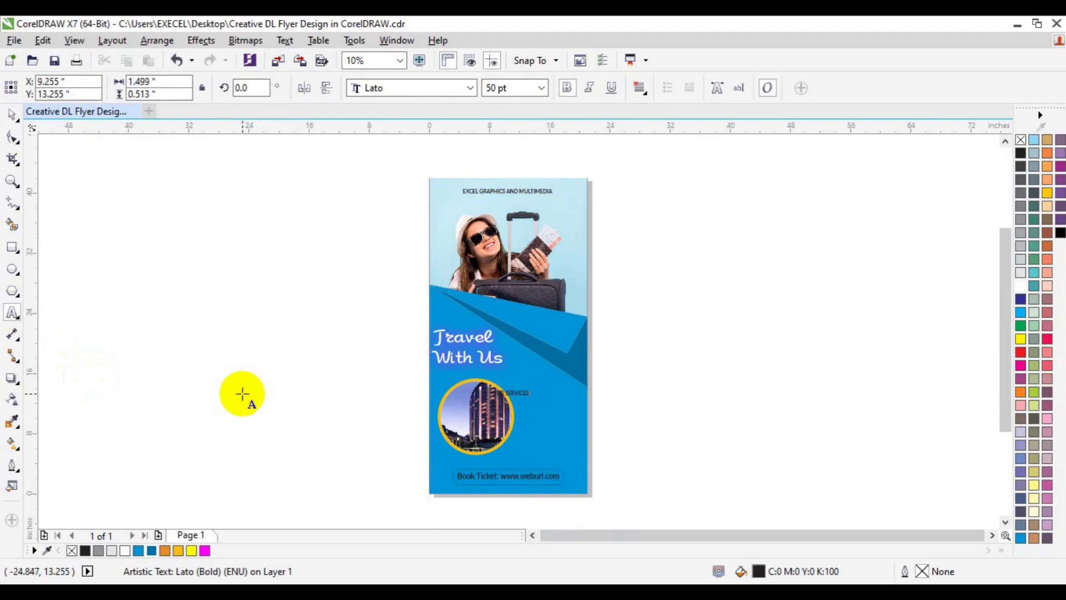
pyautogui.click(542, 87)
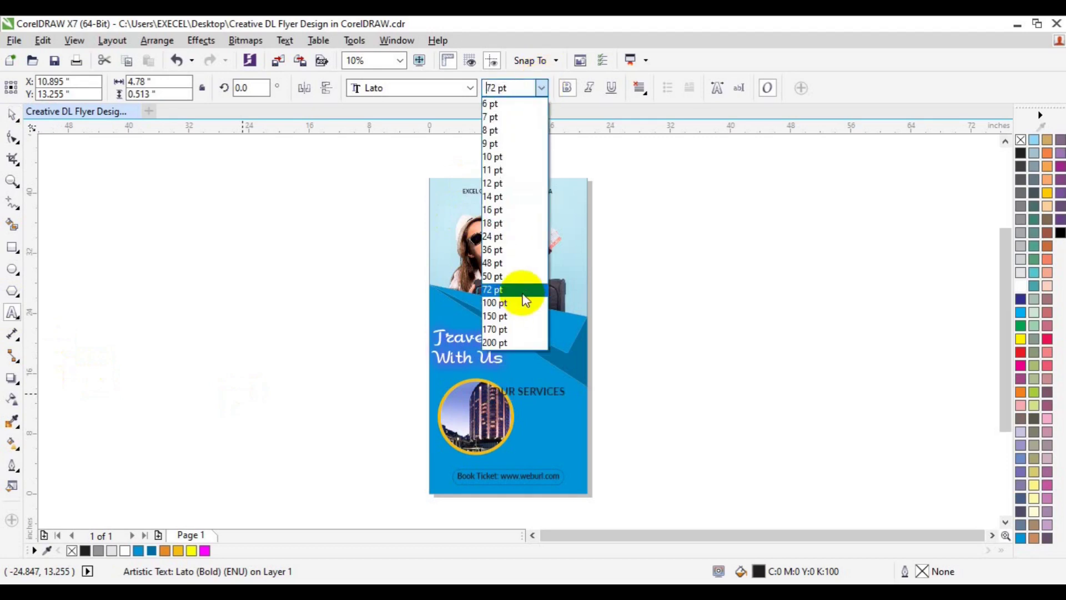
pyautogui.click(522, 291)
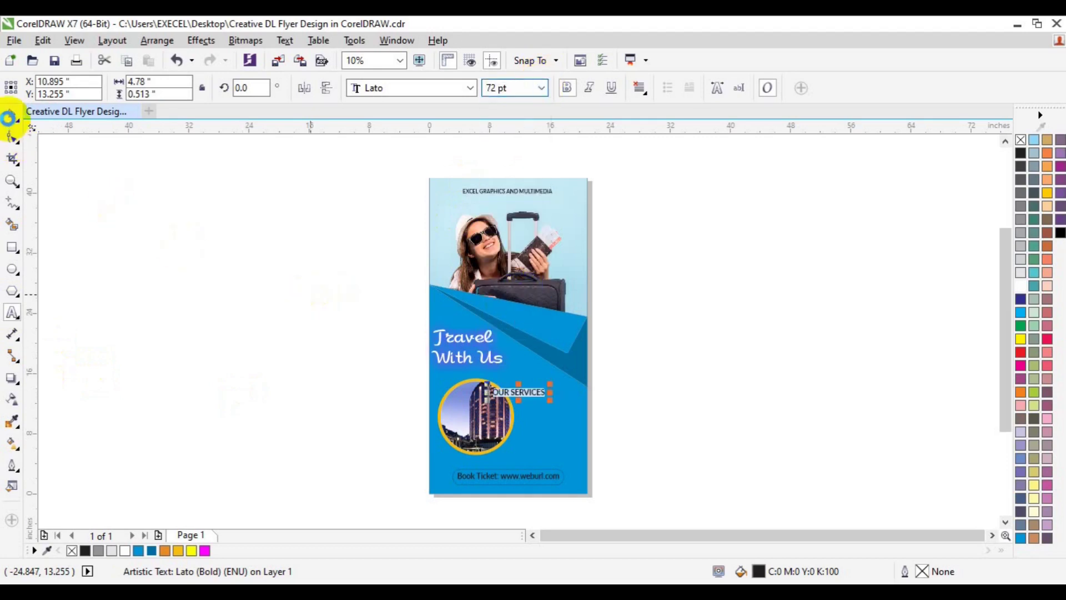
pyautogui.click(11, 119)
pyautogui.click(516, 392)
pyautogui.moveTo(516, 392); pyautogui.dragTo(547, 398)
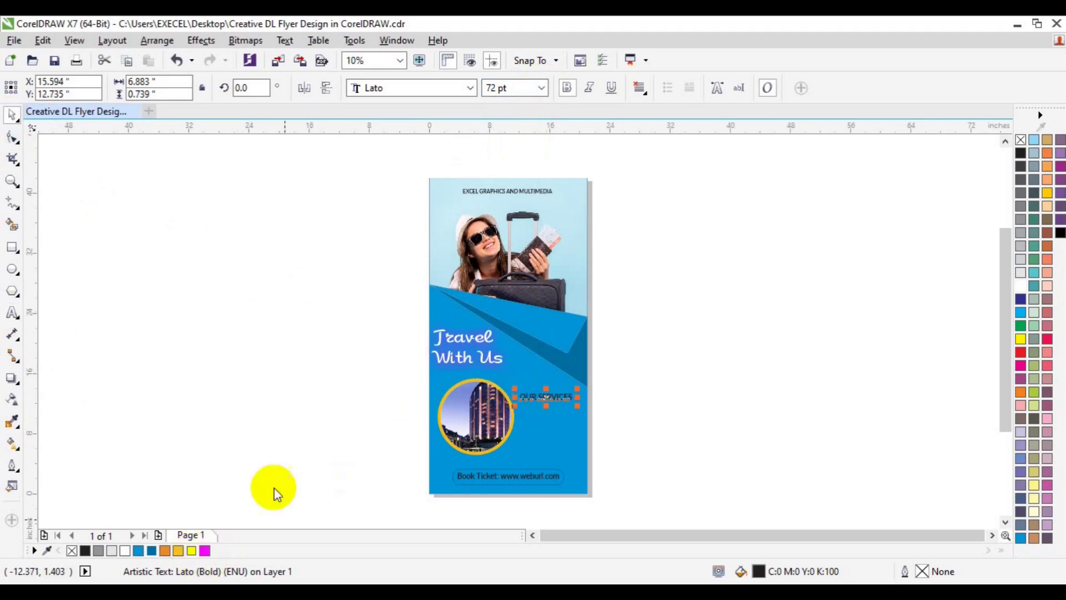
pyautogui.click(294, 433)
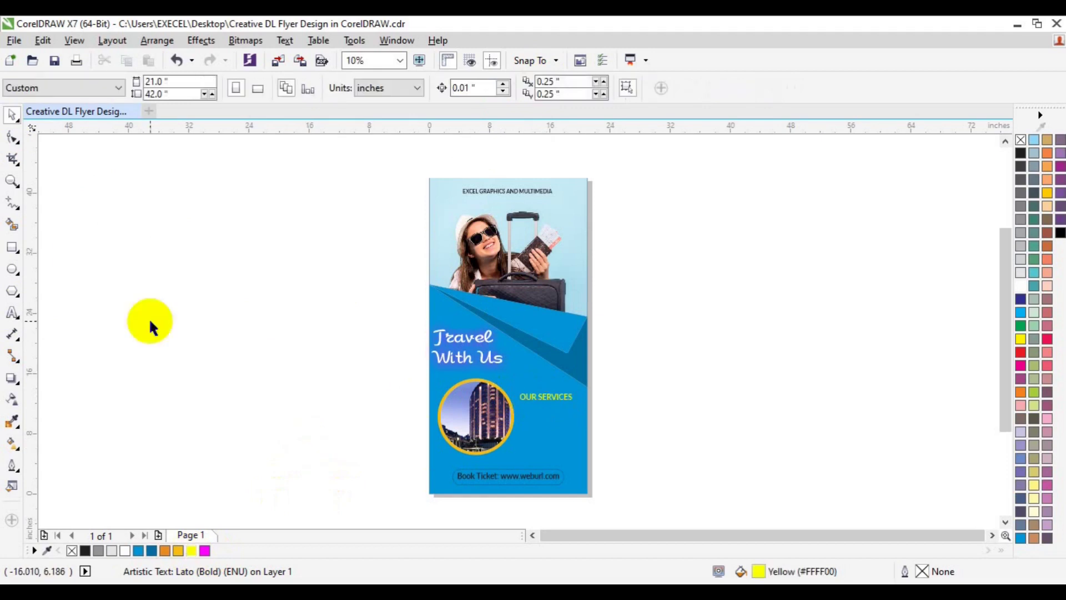
# Draw a paragraph text frame under OUR SERVICES and paste placeholder text into it
pyautogui.click(7, 189)
pyautogui.click(566, 414)
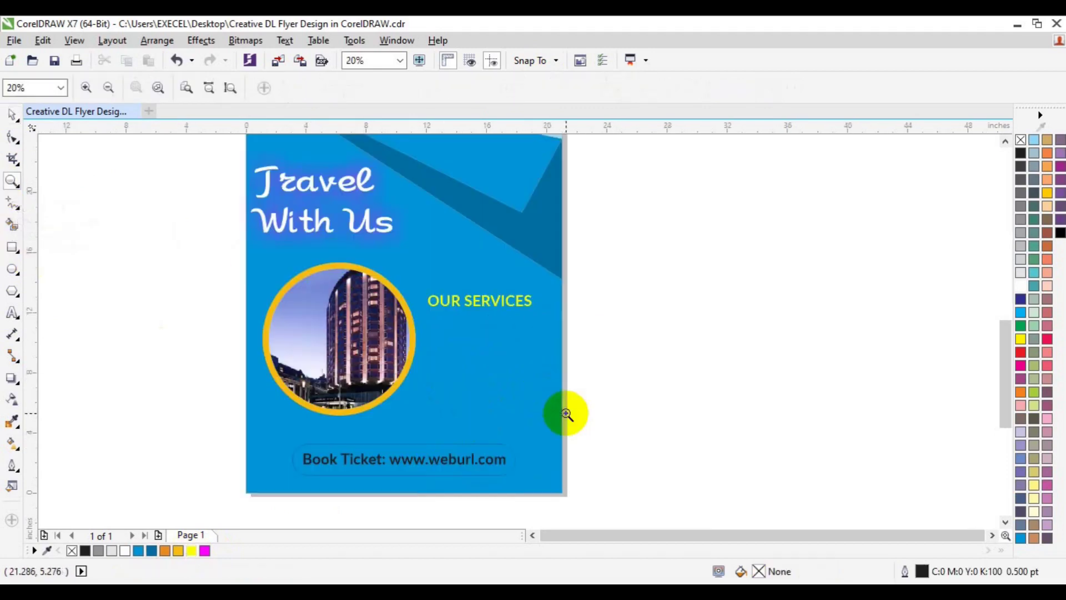
pyautogui.press('space')
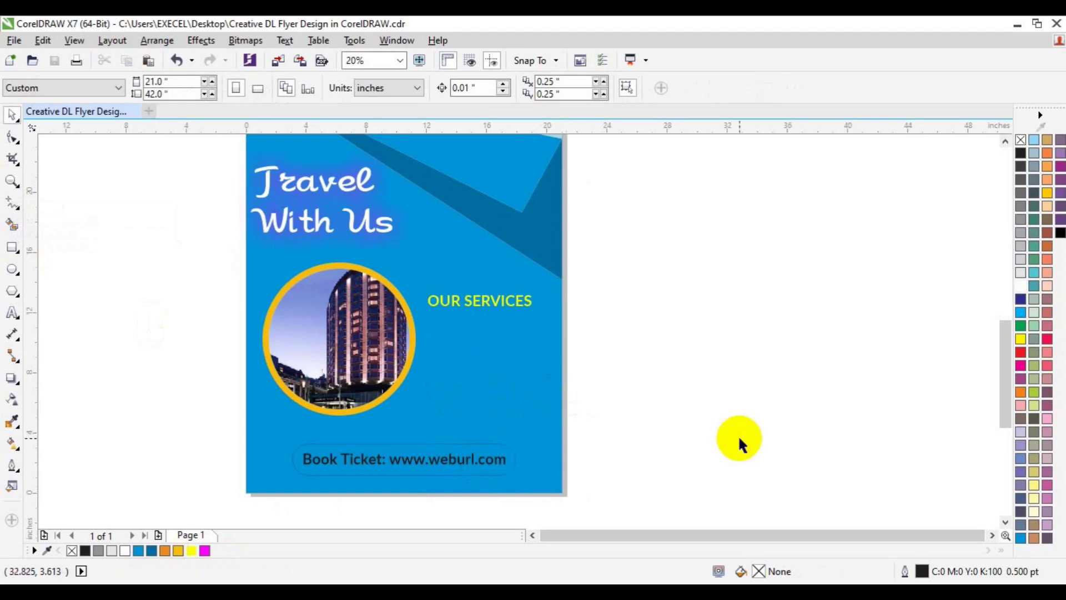
pyautogui.click(10, 328)
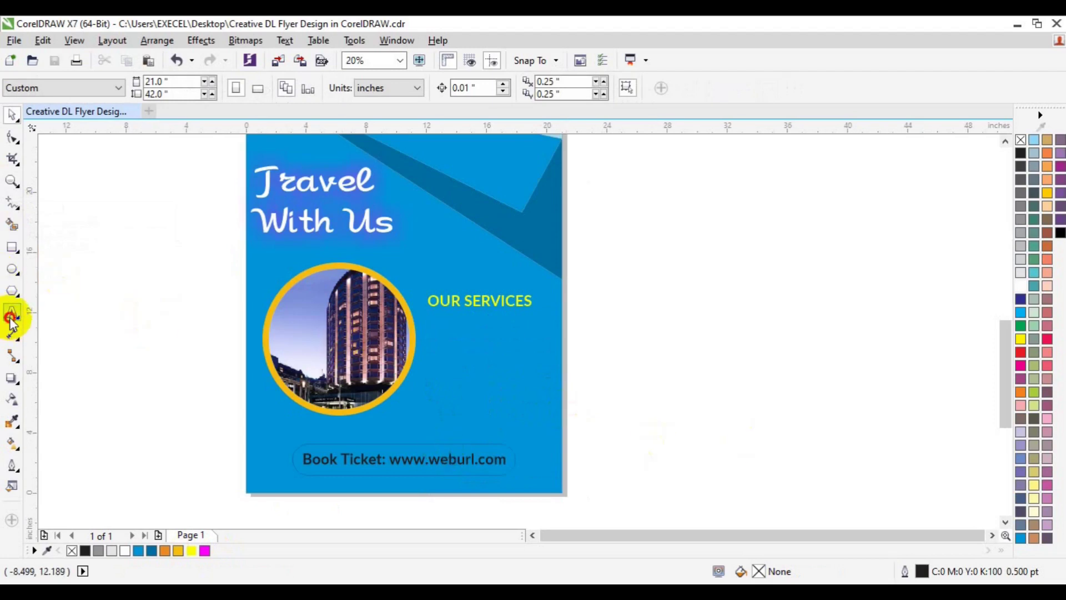
pyautogui.click(442, 322)
pyautogui.moveTo(442, 322); pyautogui.dragTo(529, 394)
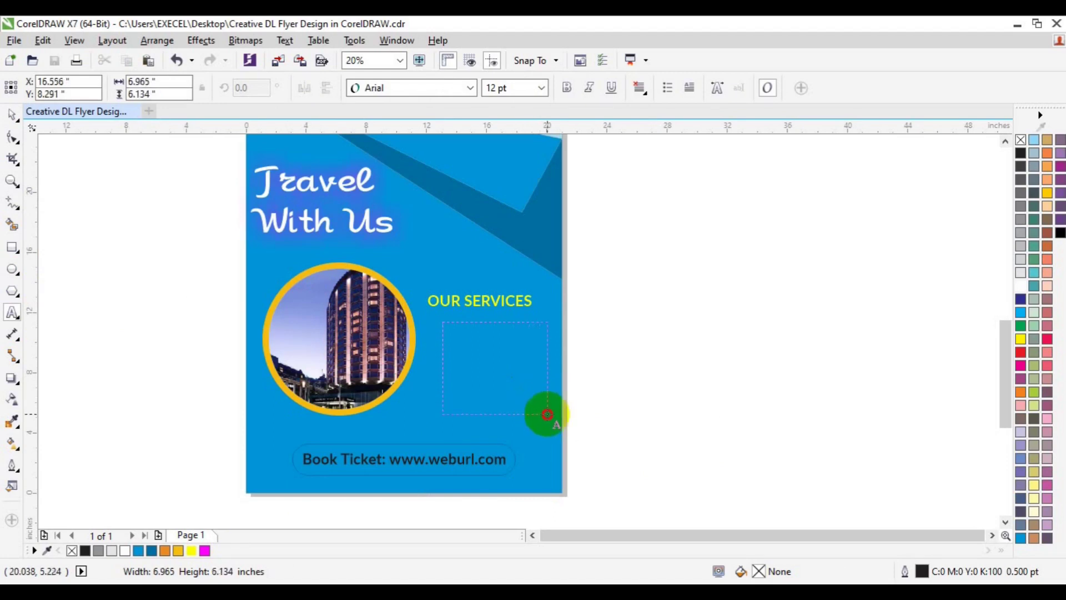
pyautogui.moveTo(529, 394); pyautogui.dragTo(553, 372)
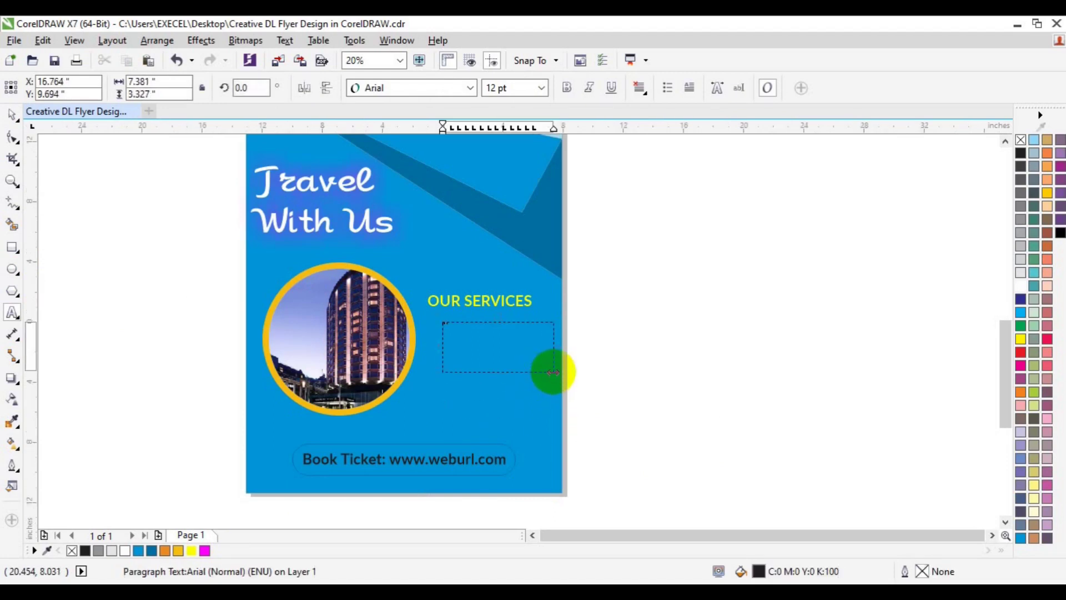
pyautogui.hotkey('ctrl', 'v')
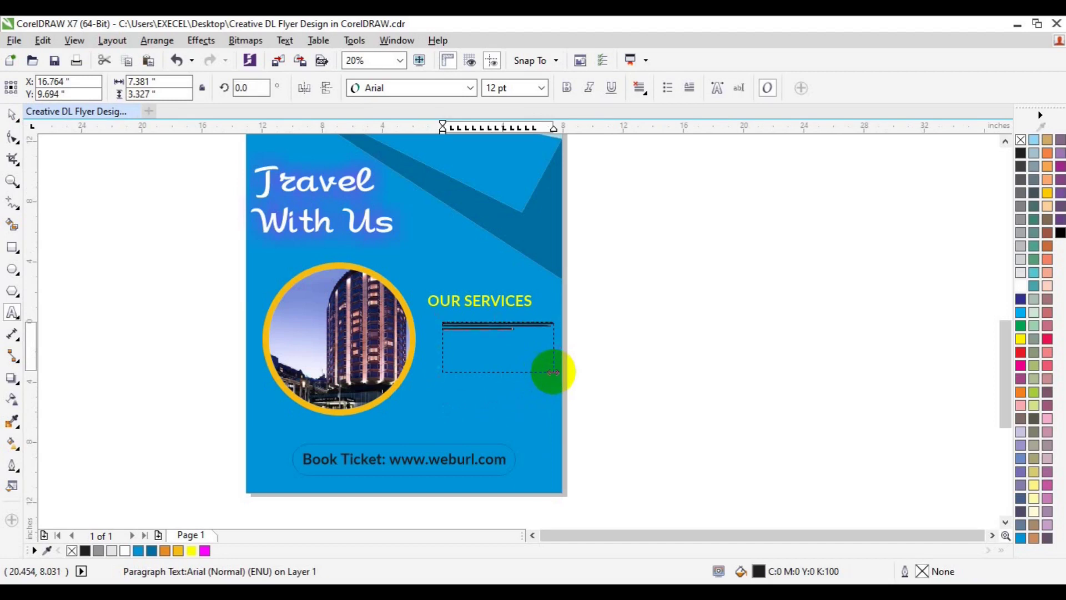
# Format the paragraph as 36 pt Lato Normal with full justification
pyautogui.click(541, 88)
pyautogui.click(508, 250)
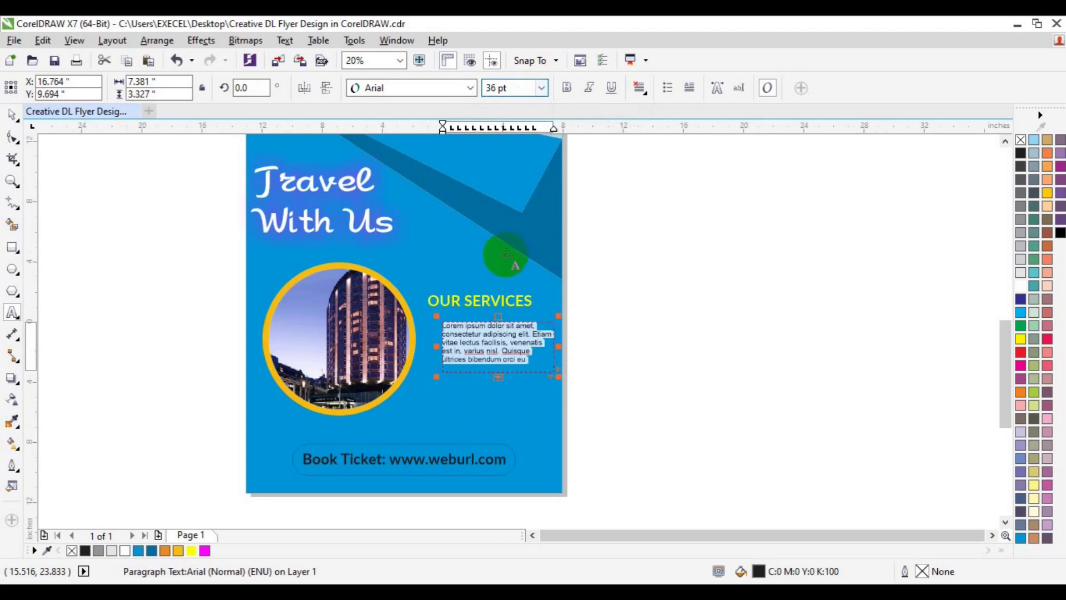
pyautogui.click(471, 87)
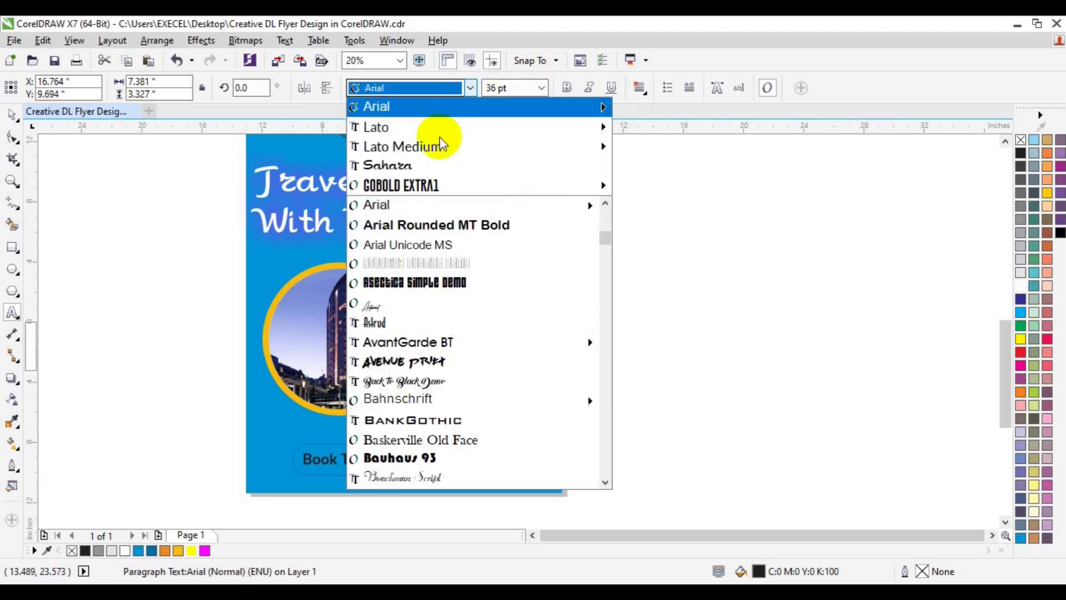
pyautogui.moveTo(401, 146)
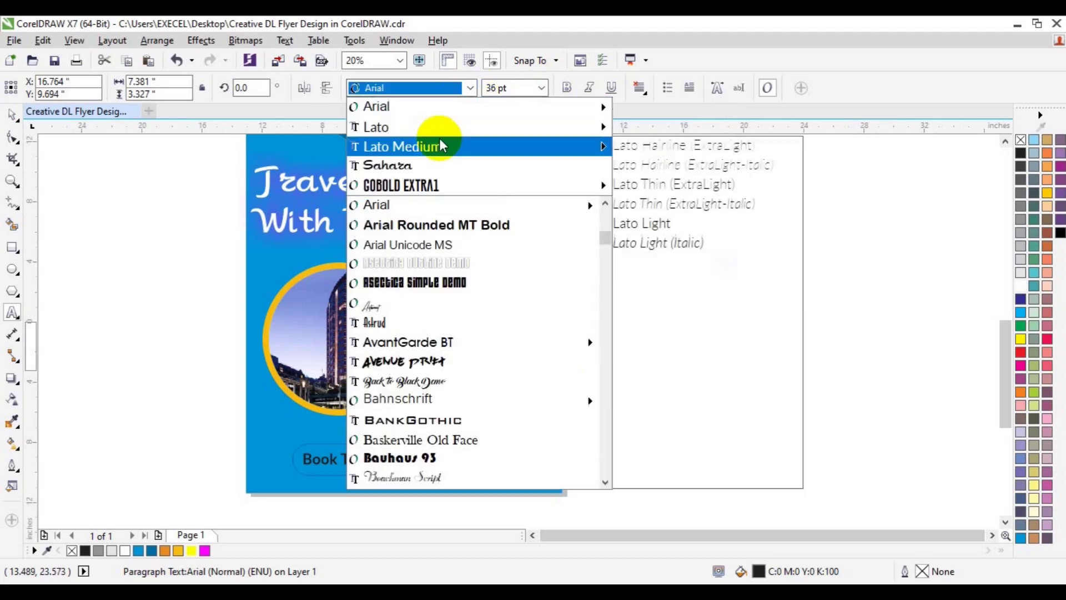
pyautogui.press('Down')
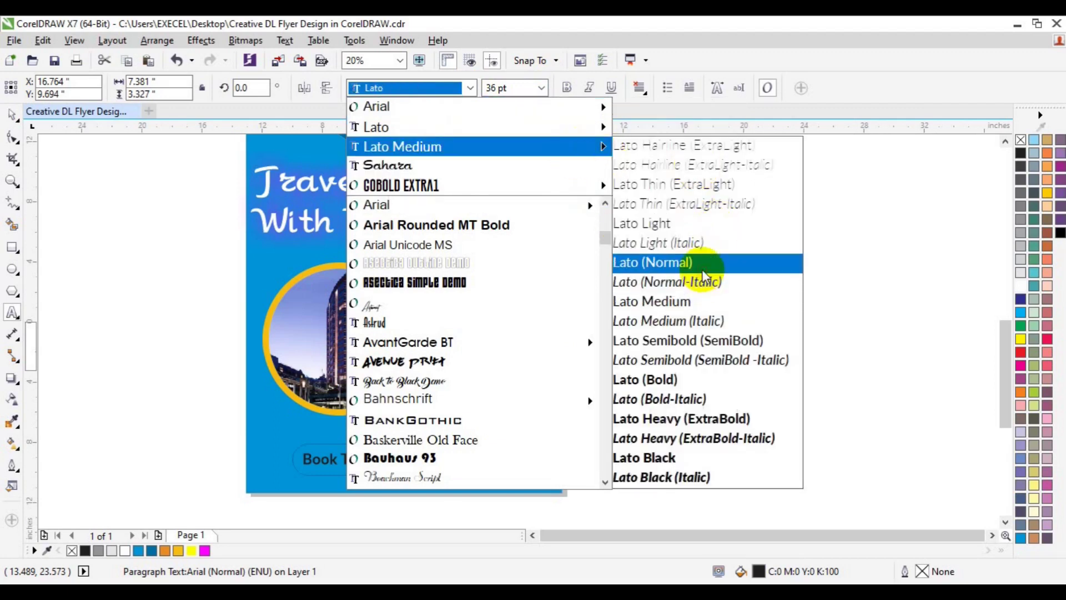
pyautogui.click(703, 276)
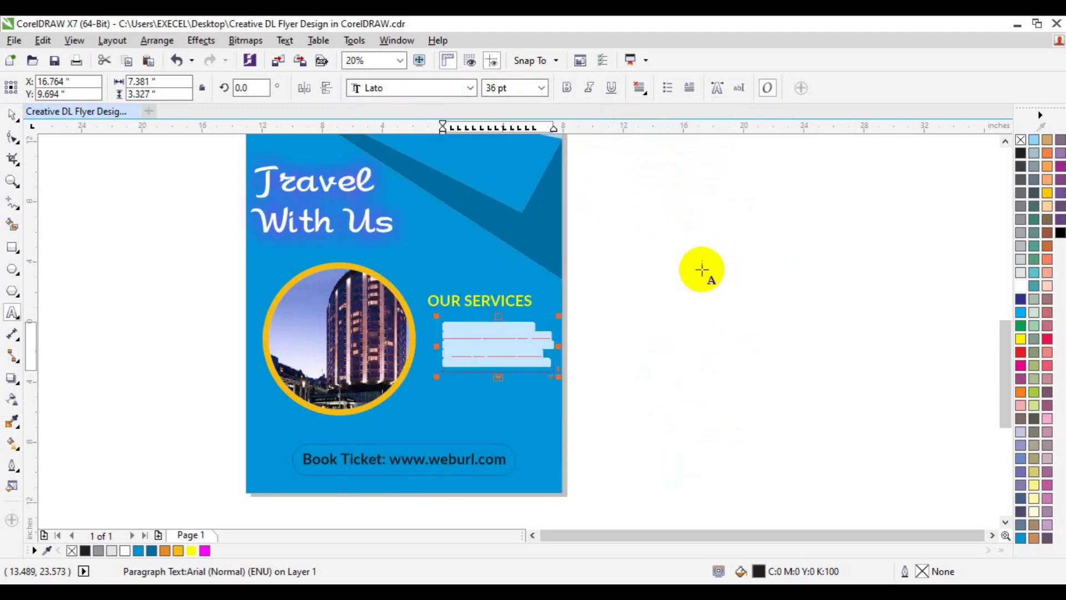
pyautogui.click(642, 94)
pyautogui.click(661, 174)
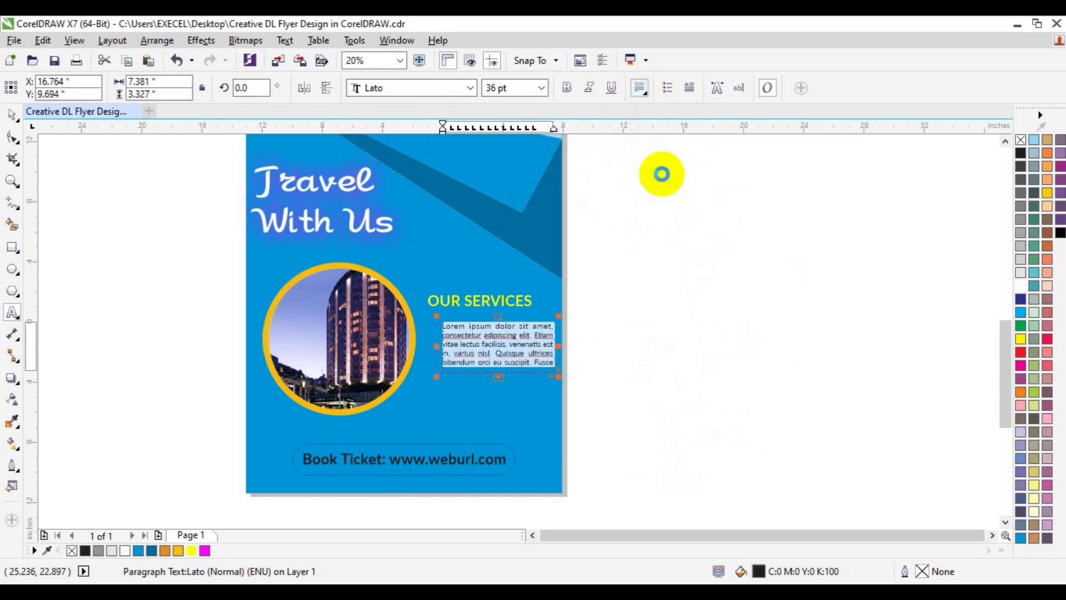
# Colour the paragraph white and convert it to curves
pyautogui.click(12, 114)
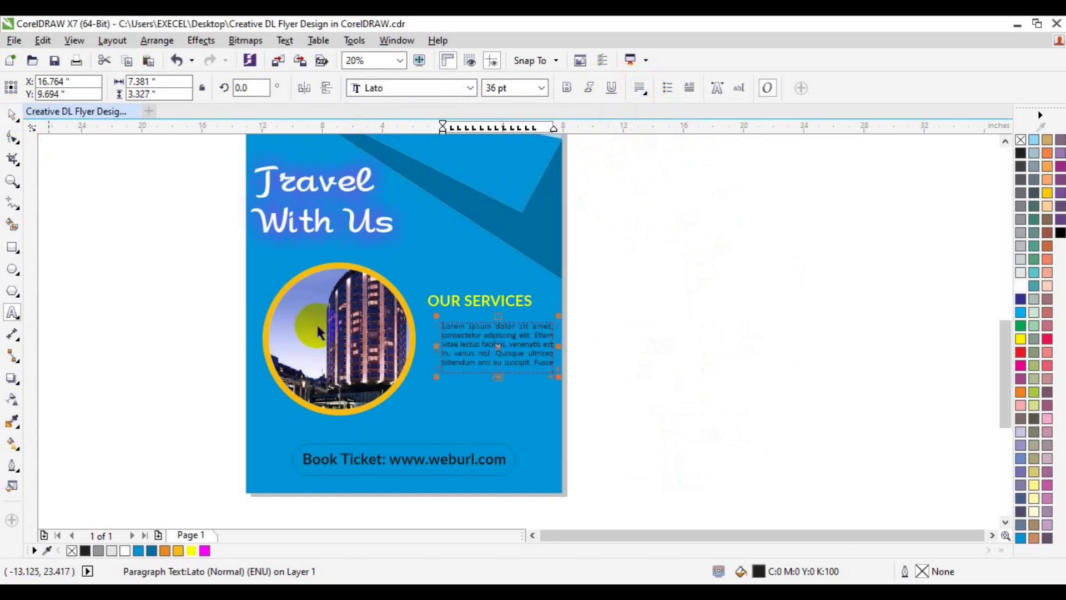
pyautogui.click(613, 334)
pyautogui.click(1015, 285)
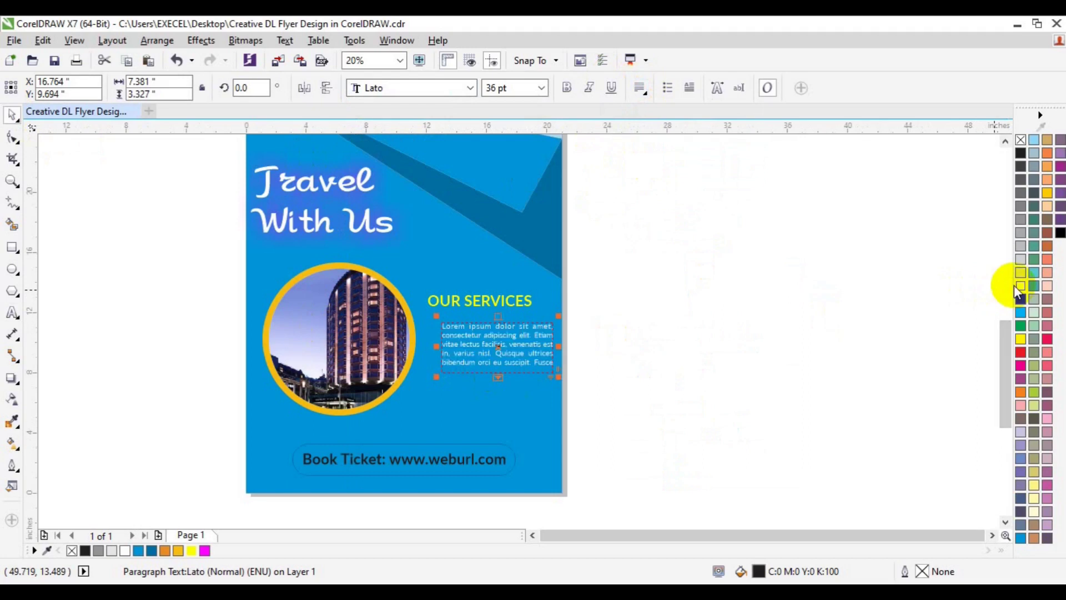
pyautogui.rightClick(507, 347)
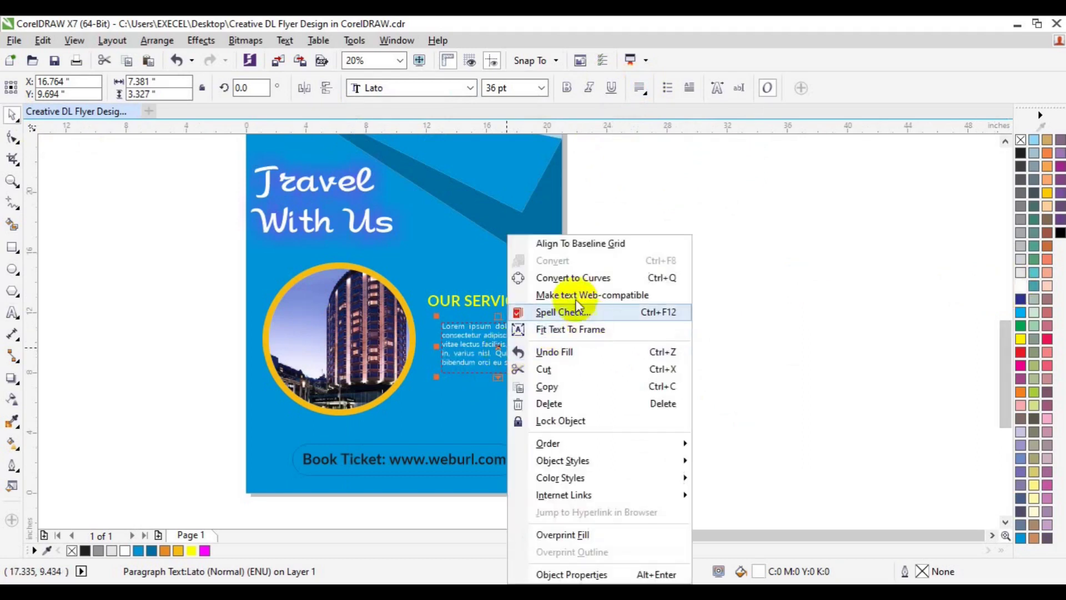
pyautogui.click(566, 278)
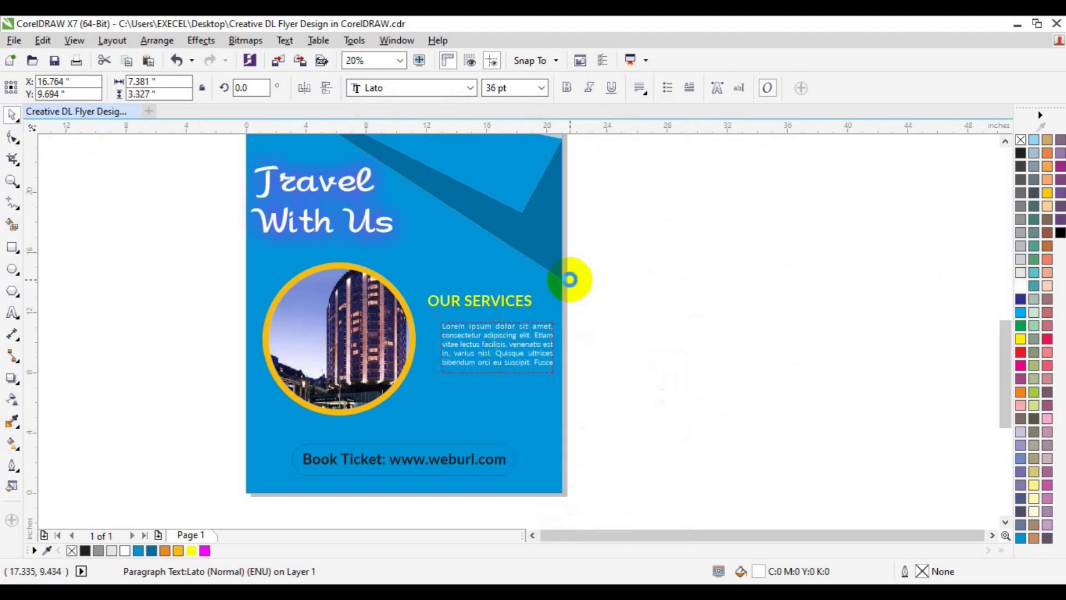
pyautogui.keyDown('shift'); pyautogui.click(521, 303); pyautogui.keyUp('shift')
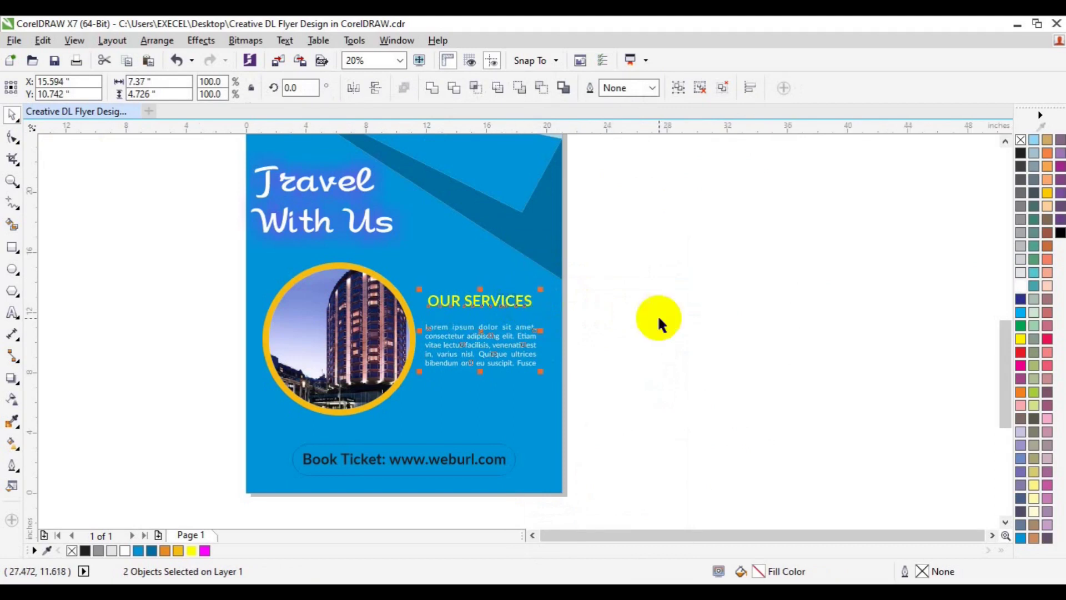
pyautogui.click(508, 358)
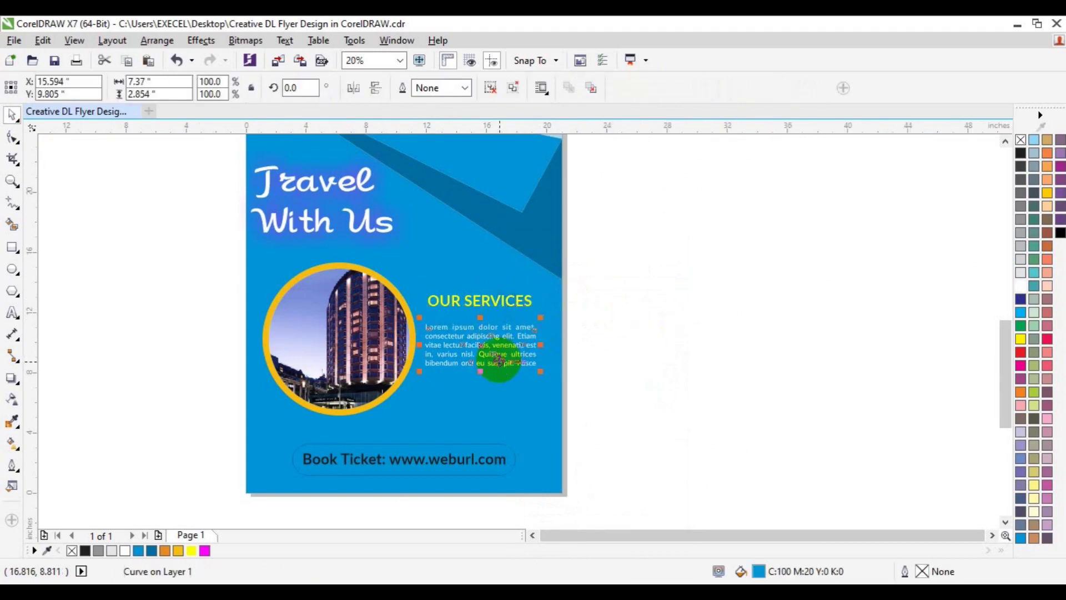
pyautogui.click(499, 360)
pyautogui.moveTo(499, 361); pyautogui.dragTo(499, 359)
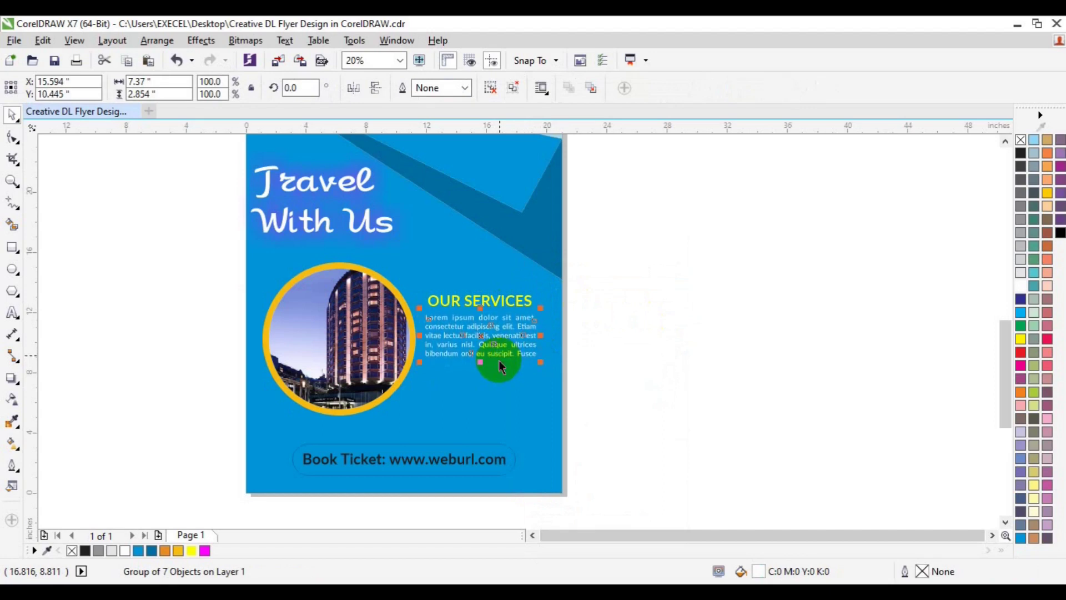
pyautogui.keyDown('shift'); pyautogui.click(476, 305); pyautogui.keyUp('shift')
pyautogui.press('l')
pyautogui.press('Escape')
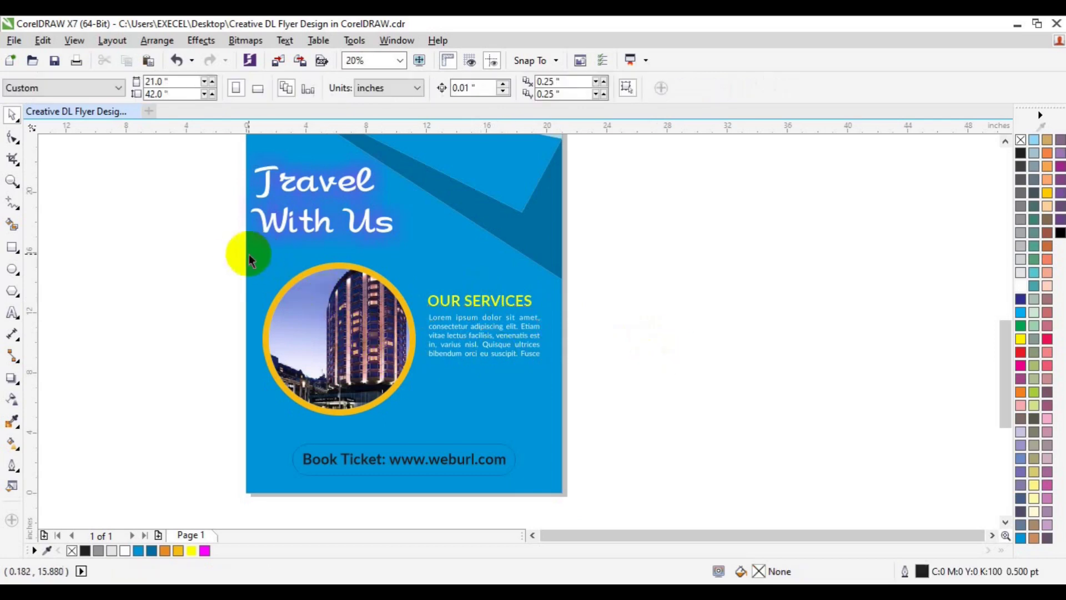
pyautogui.moveTo(224, 245); pyautogui.dragTo(426, 425)
pyautogui.hotkey('ctrl', 'g')
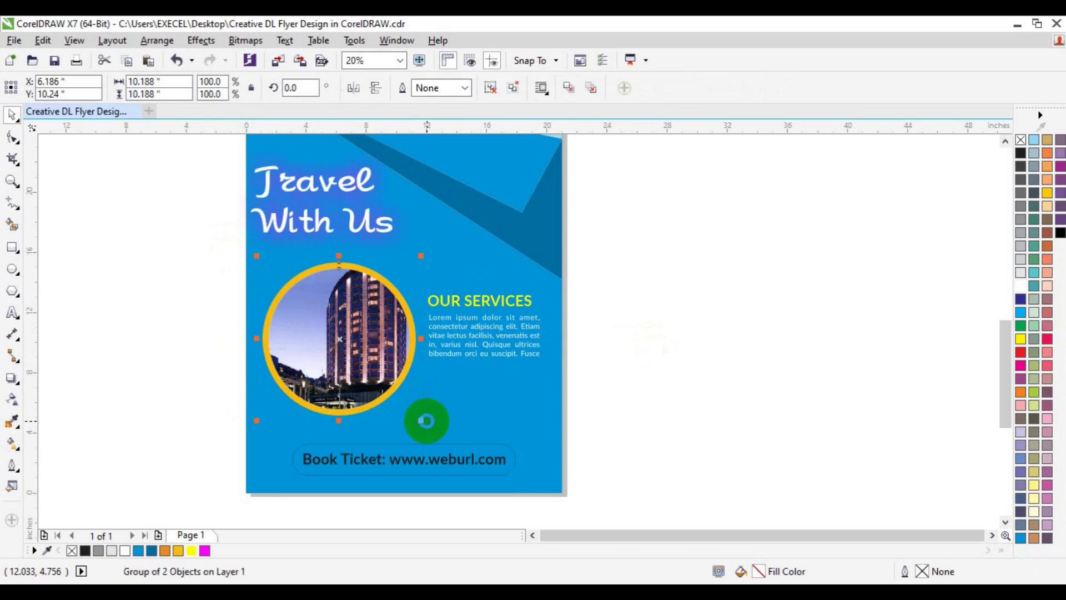
pyautogui.press('Left')
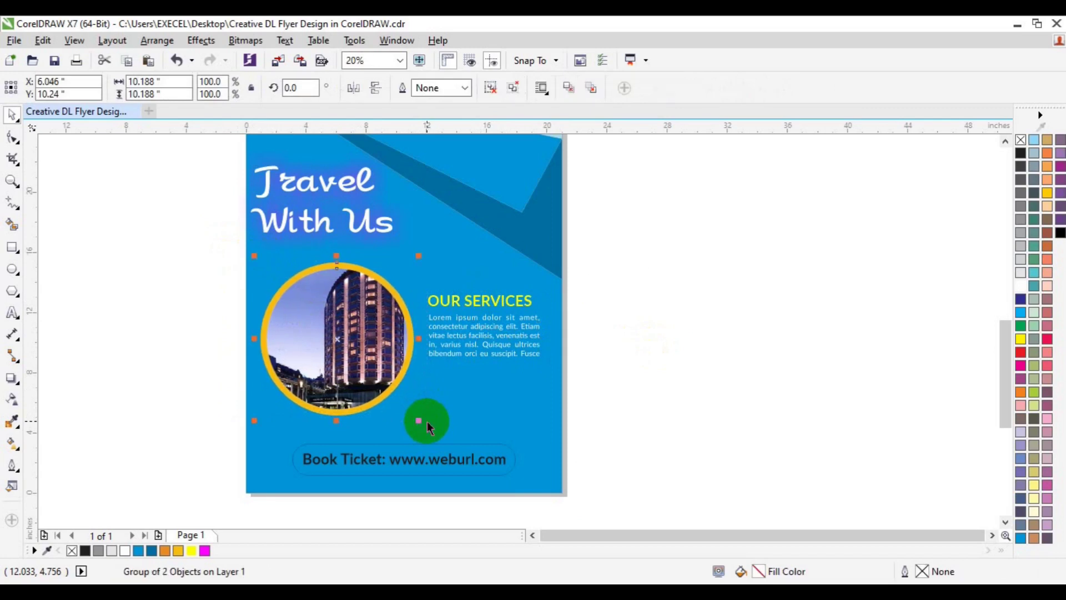
pyautogui.press('Left')
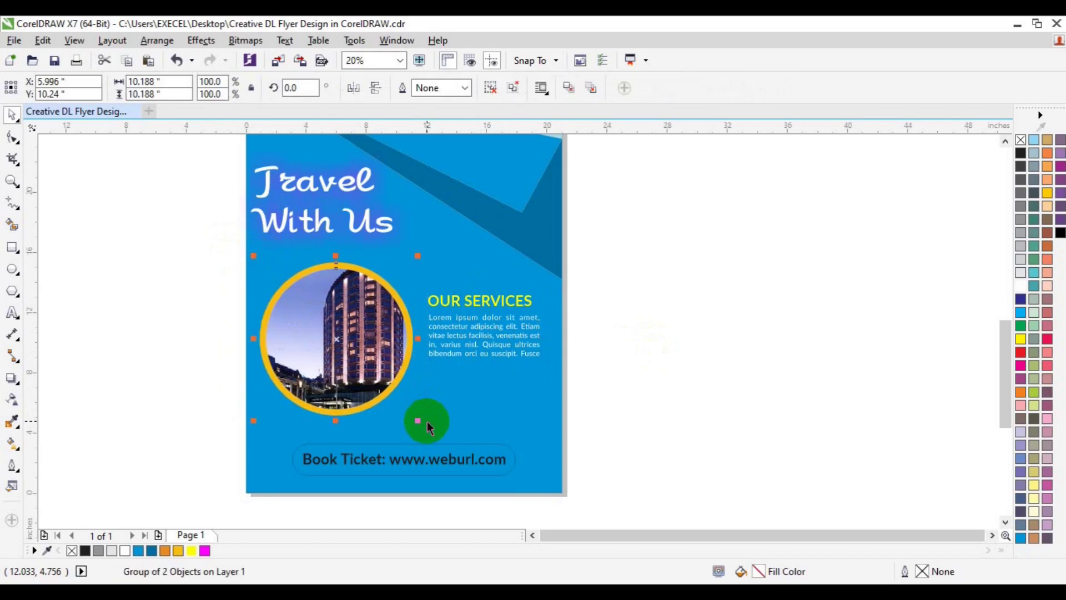
pyautogui.hotkey('ctrl', 'F11')
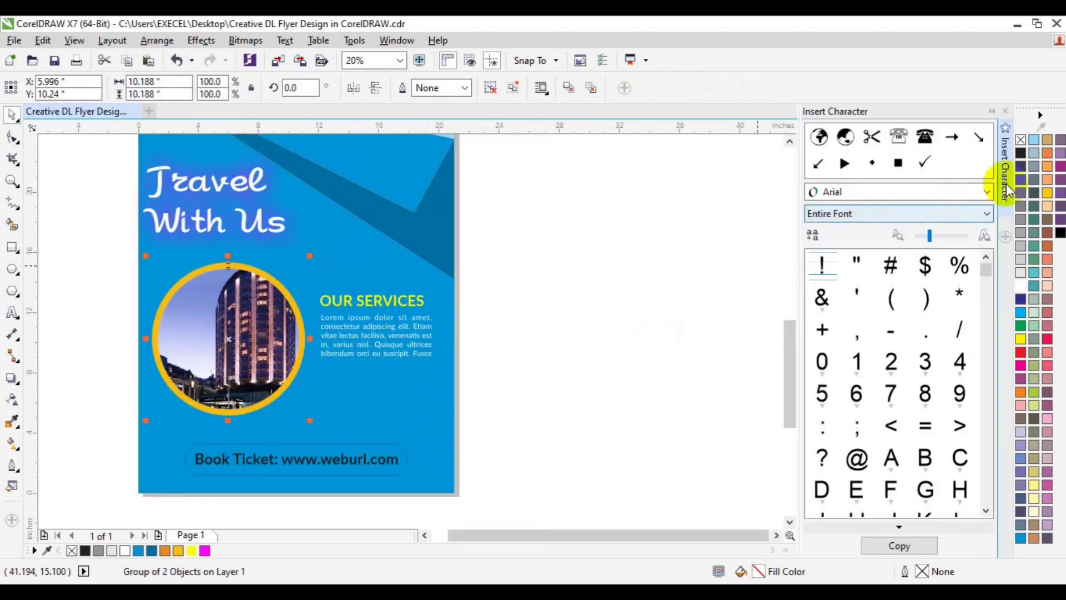
pyautogui.hotkey('ctrl', 'F11')
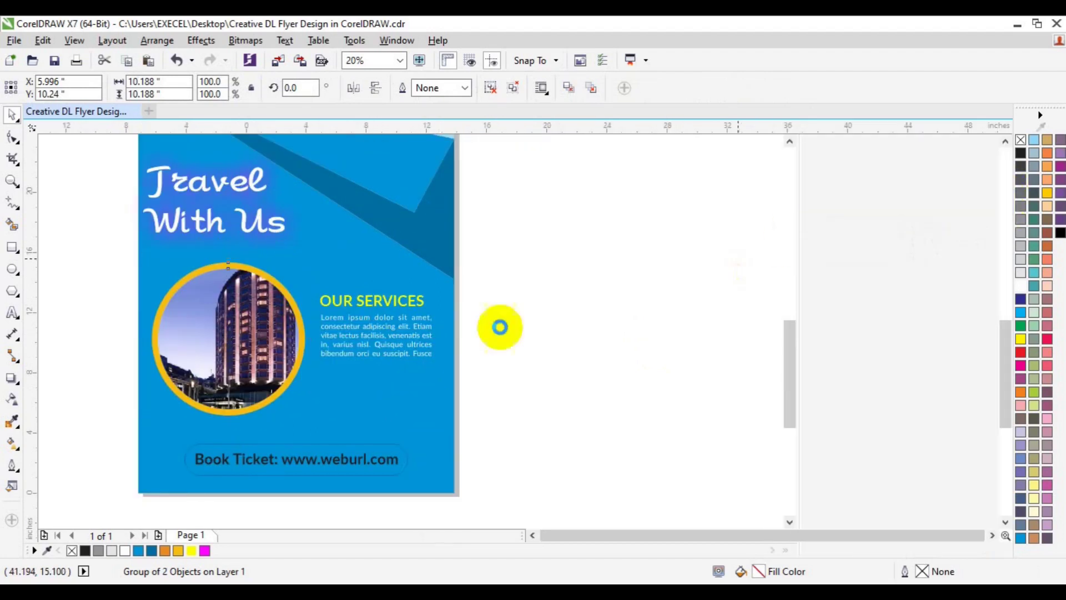
pyautogui.click(174, 342)
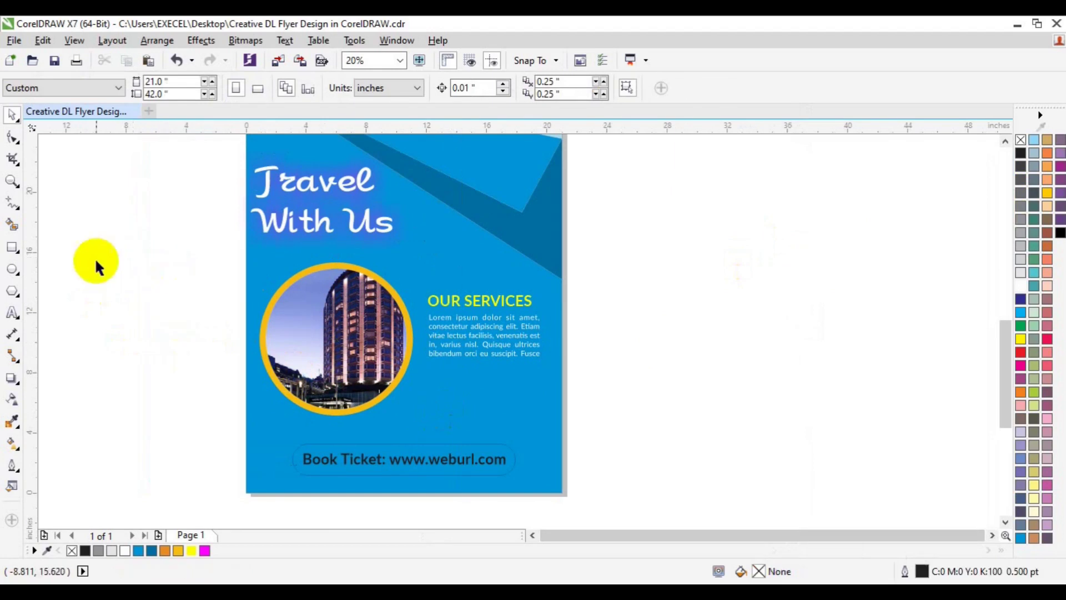
# Add FLY TICKET text below the paragraph in 50 pt Lato Medium
pyautogui.moveTo(391, 385); pyautogui.dragTo(446, 390)
pyautogui.press('F8')
pyautogui.click(446, 389)
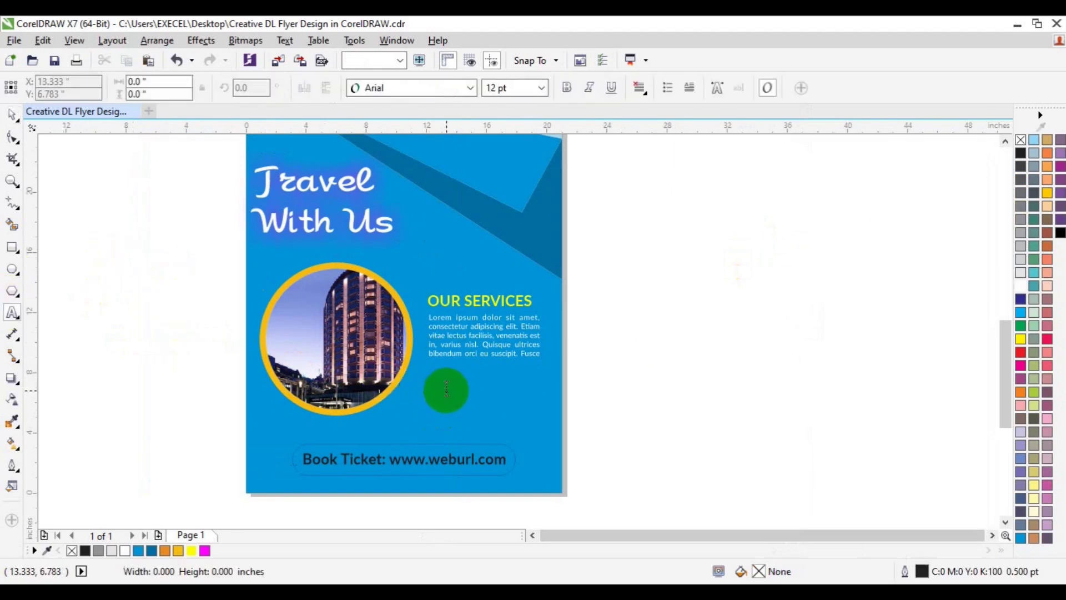
pyautogui.hotkey('ctrl', 'v')
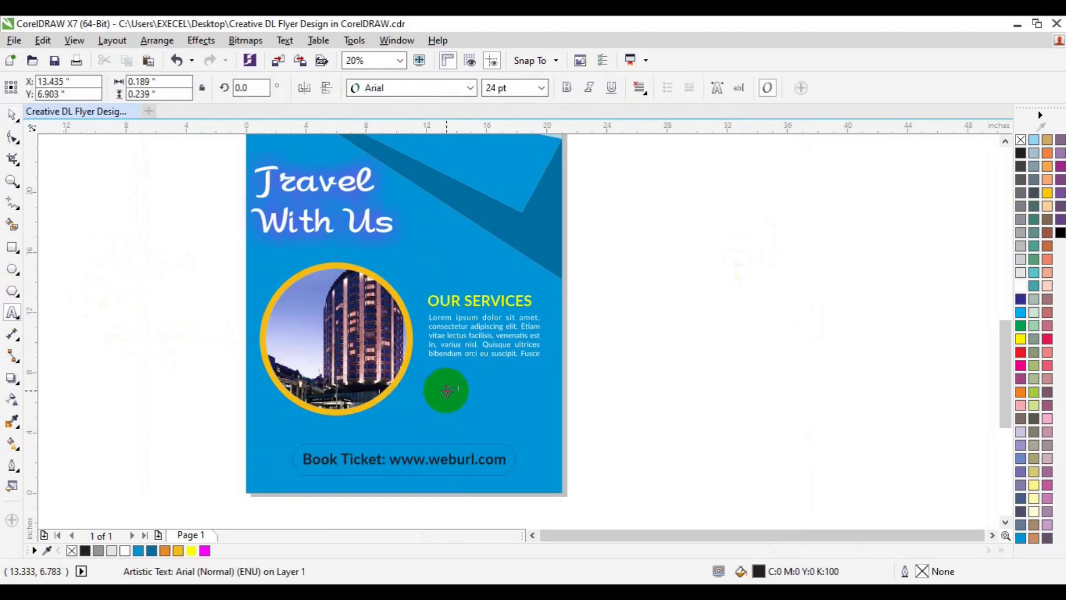
pyautogui.hotkey('ctrl', 'v')
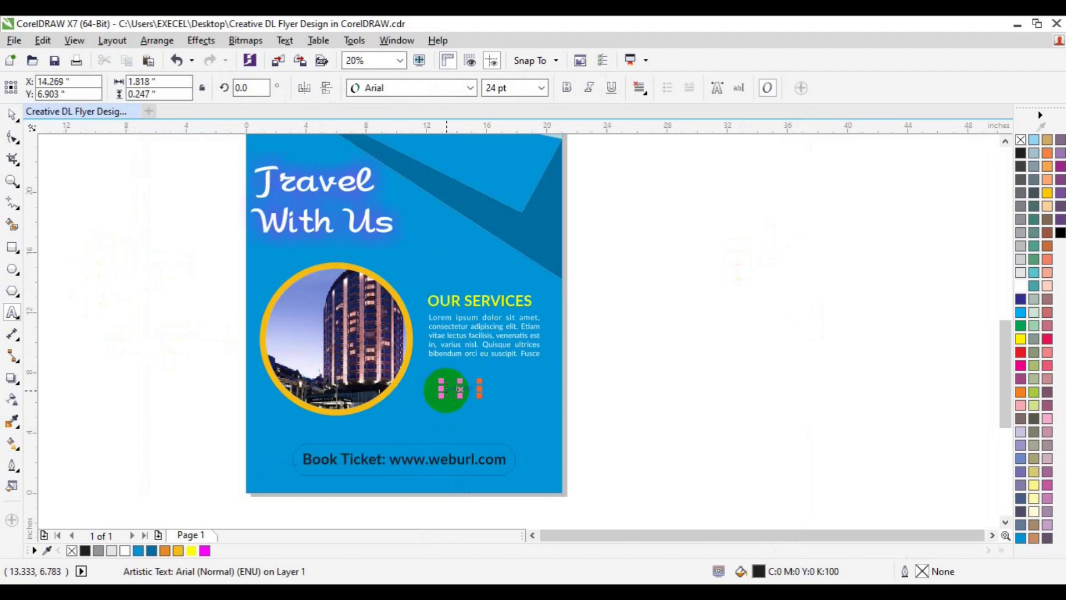
pyautogui.click(542, 89)
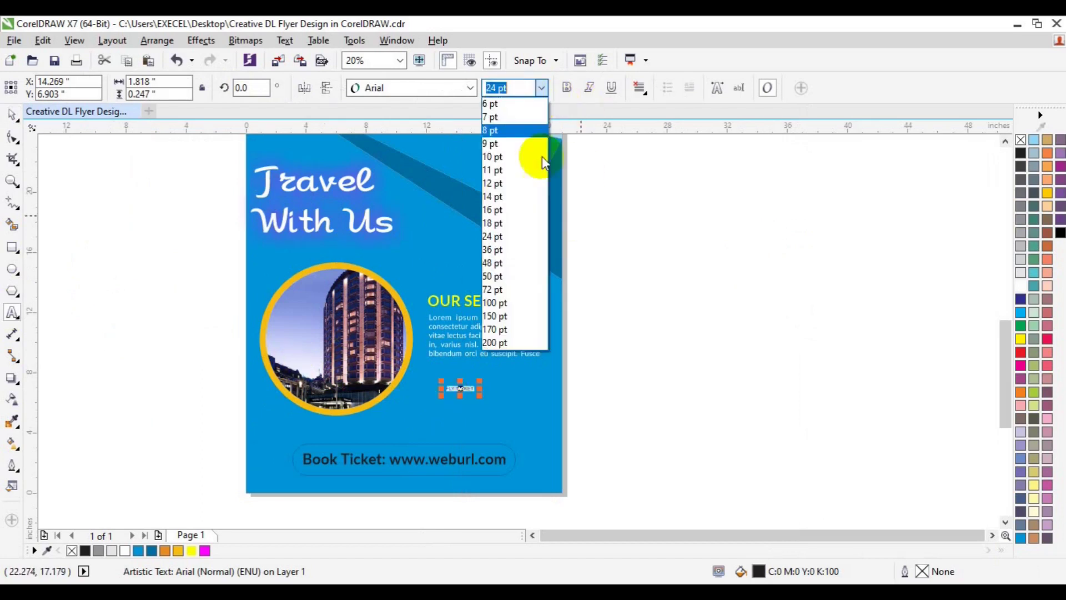
pyautogui.click(528, 278)
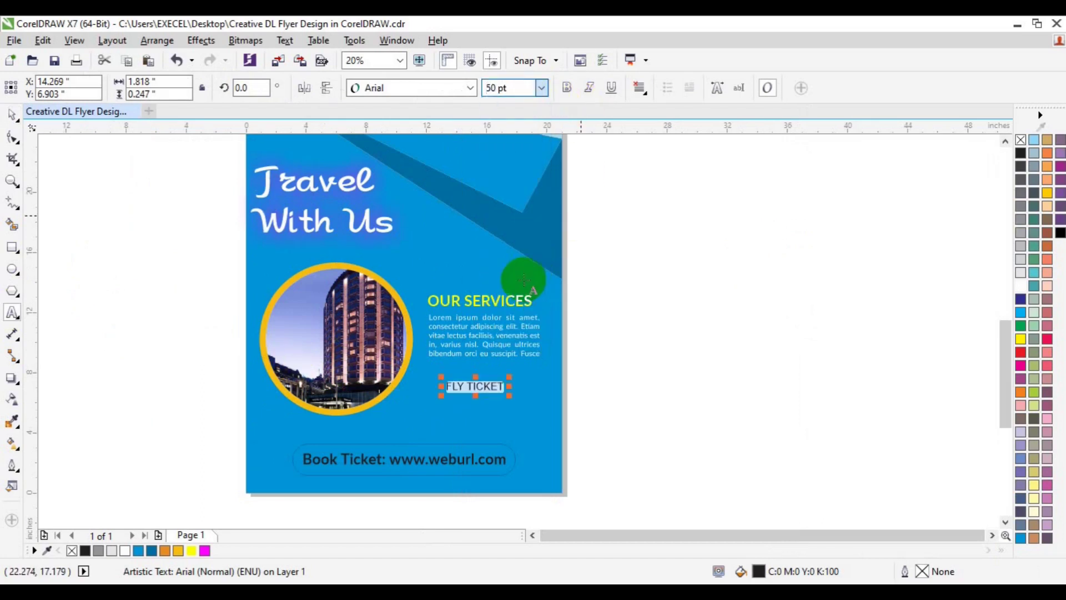
pyautogui.click(469, 88)
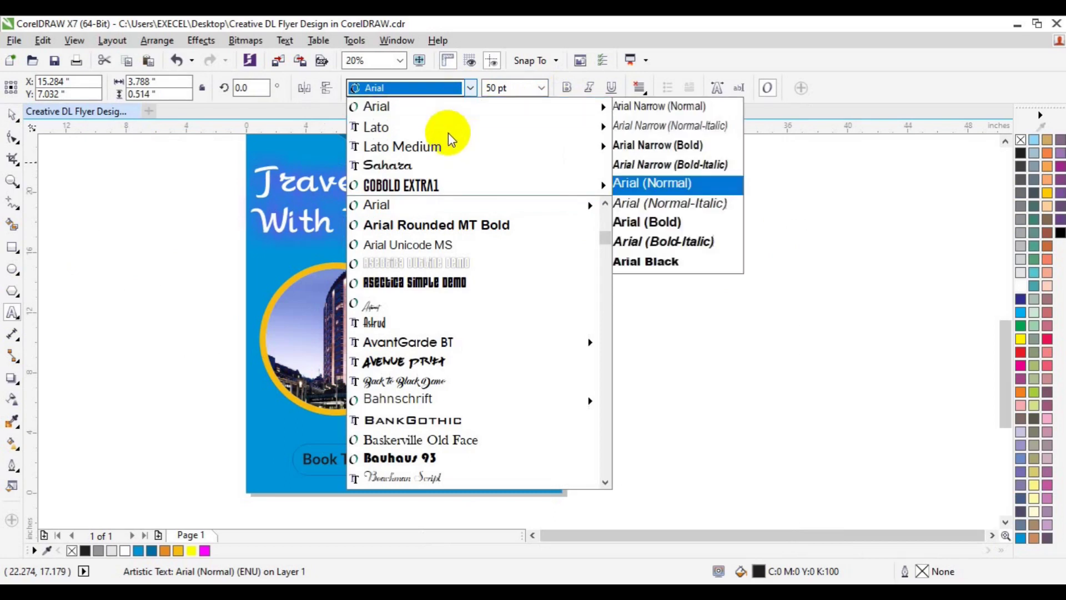
pyautogui.moveTo(376, 126)
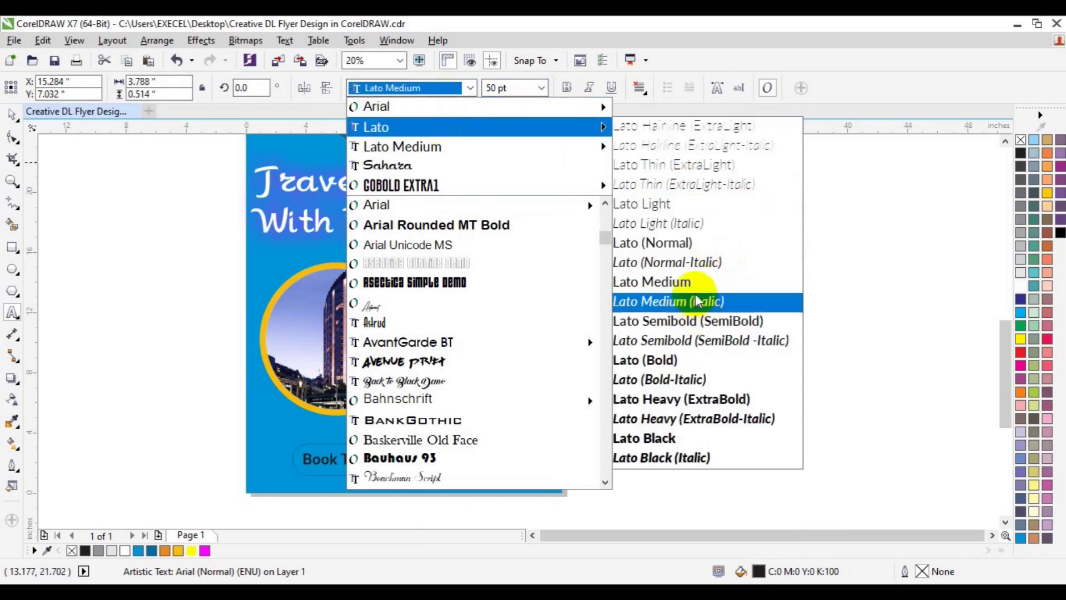
pyautogui.click(691, 282)
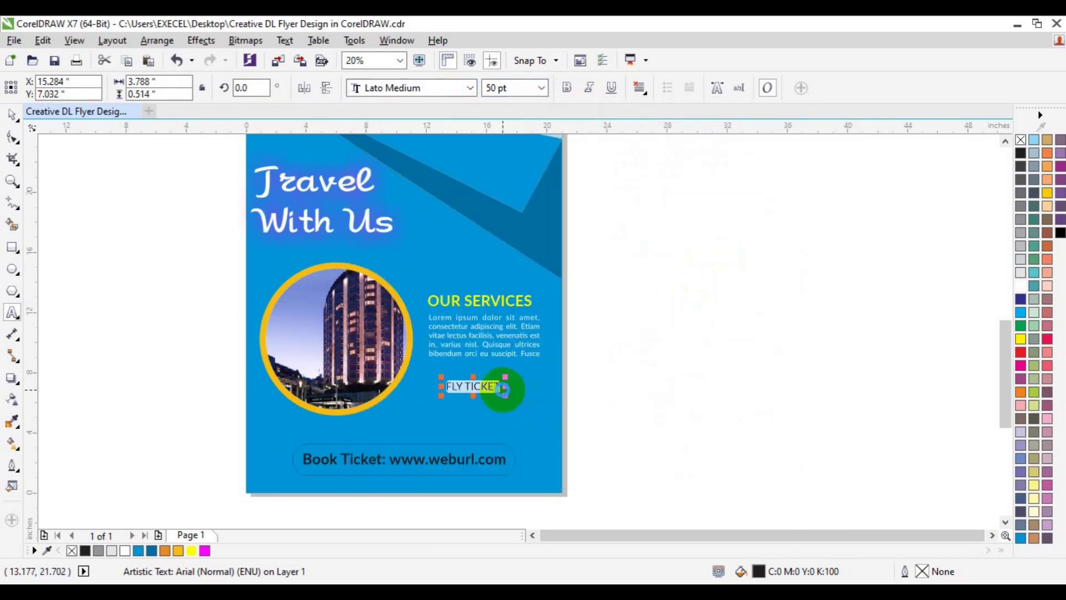
# Type the remaining service lines, ending with LODGEMENT BOOKING
pyautogui.moveTo(447, 386); pyautogui.dragTo(536, 396)
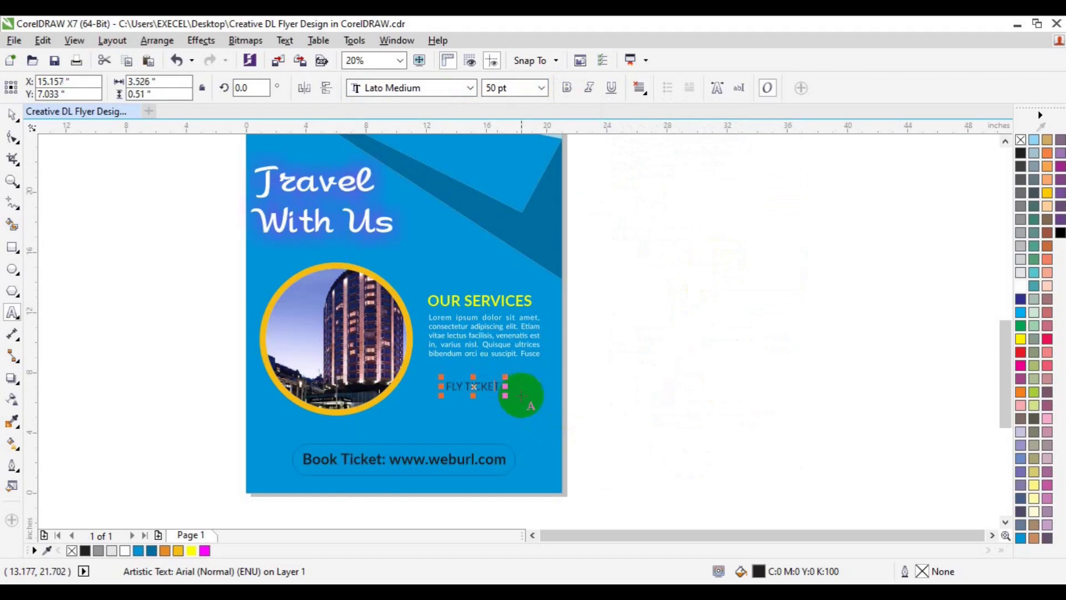
pyautogui.press('Return')
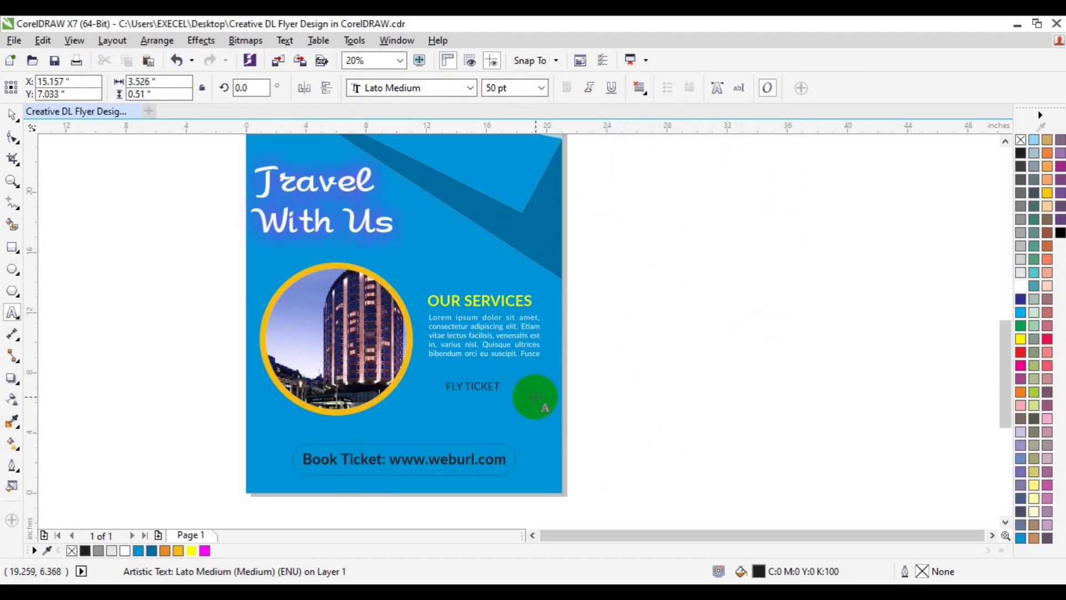
pyautogui.write('BOOKING')
pyautogui.write(' AG')
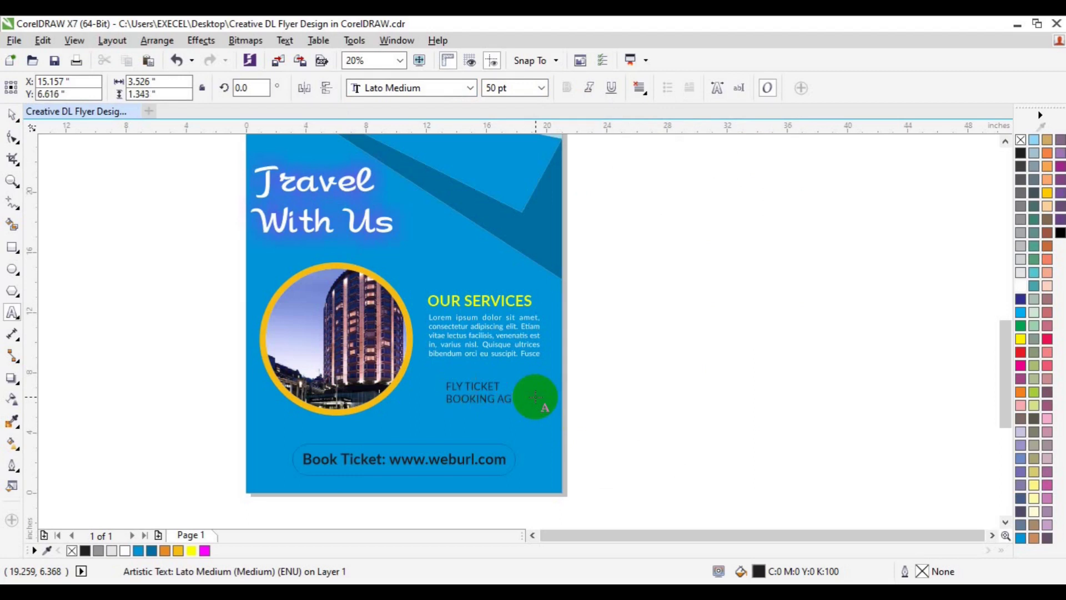
pyautogui.press('BackSpace')
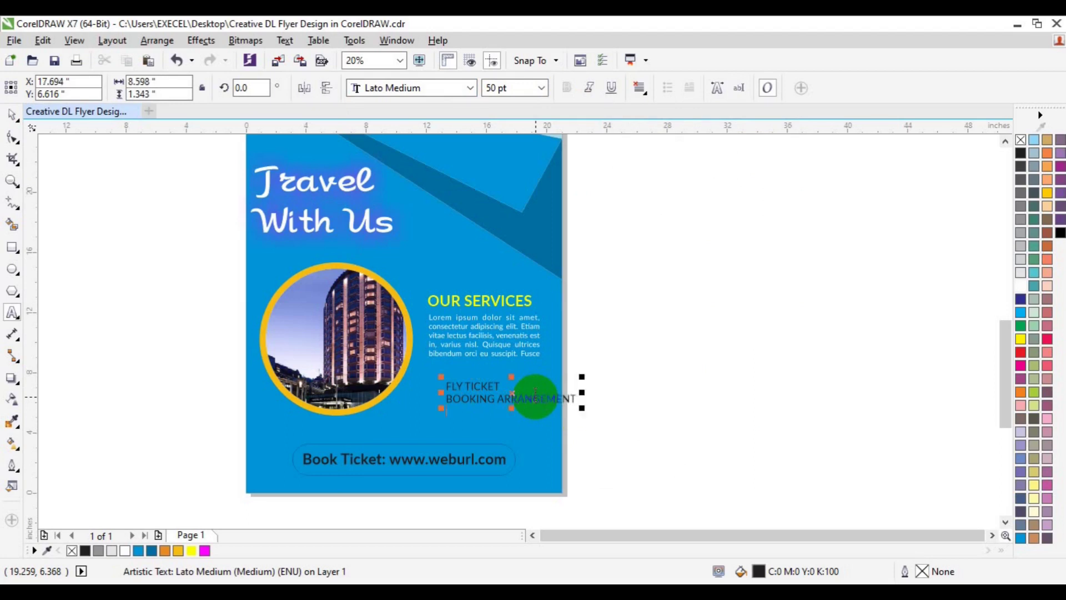
pyautogui.press('Return')
pyautogui.write('H')
pyautogui.write('OTEL ARRANGEMENT')
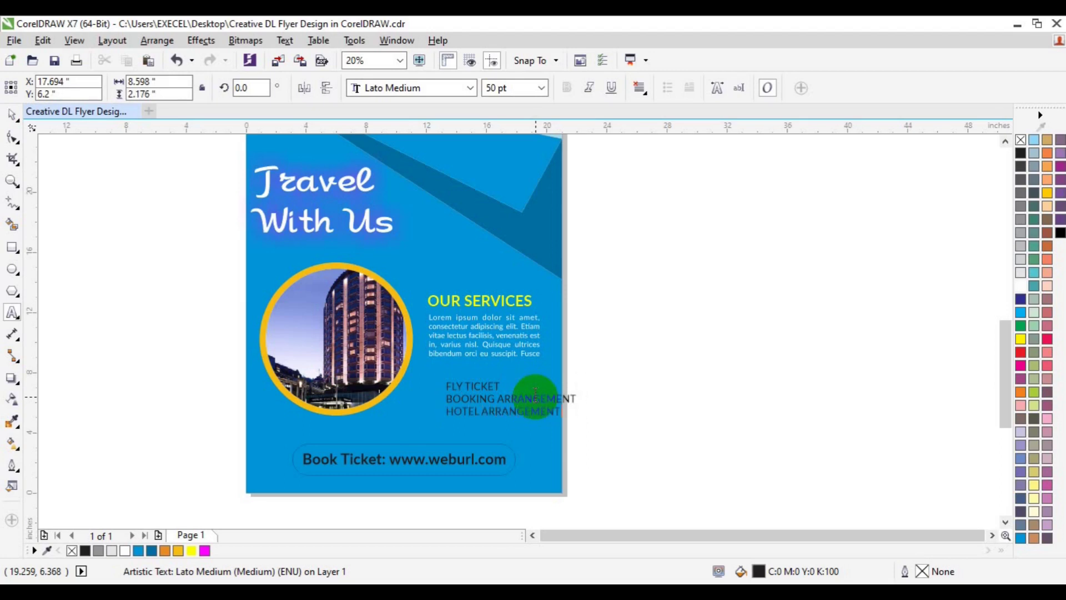
pyautogui.write('S')
pyautogui.press('Return')
pyautogui.write('LODGEMENT')
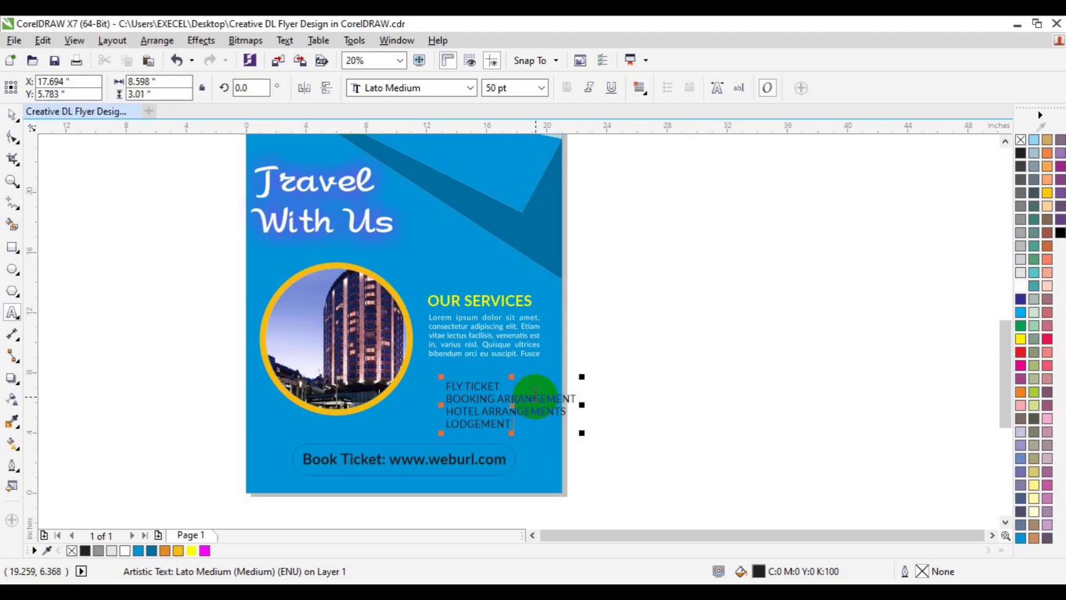
pyautogui.write(' BOOKING')
# Delete the extra BOOKING ARRANGEMENT line and change the list to Title Case
pyautogui.moveTo(535, 394); pyautogui.dragTo(448, 404)
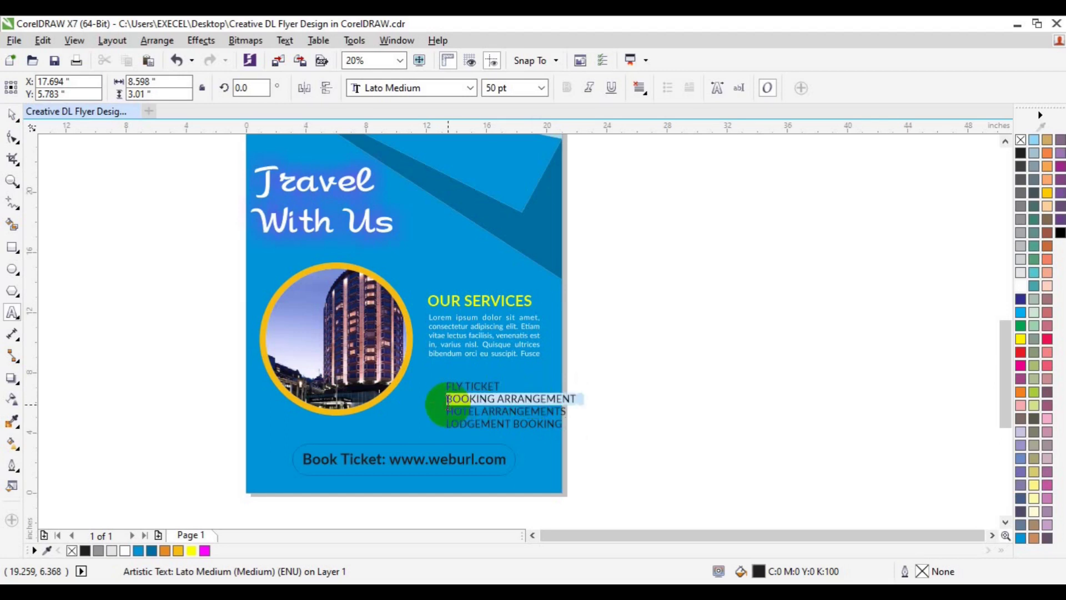
pyautogui.press('Delete')
pyautogui.write('BOOK ARRANGEMENTS')
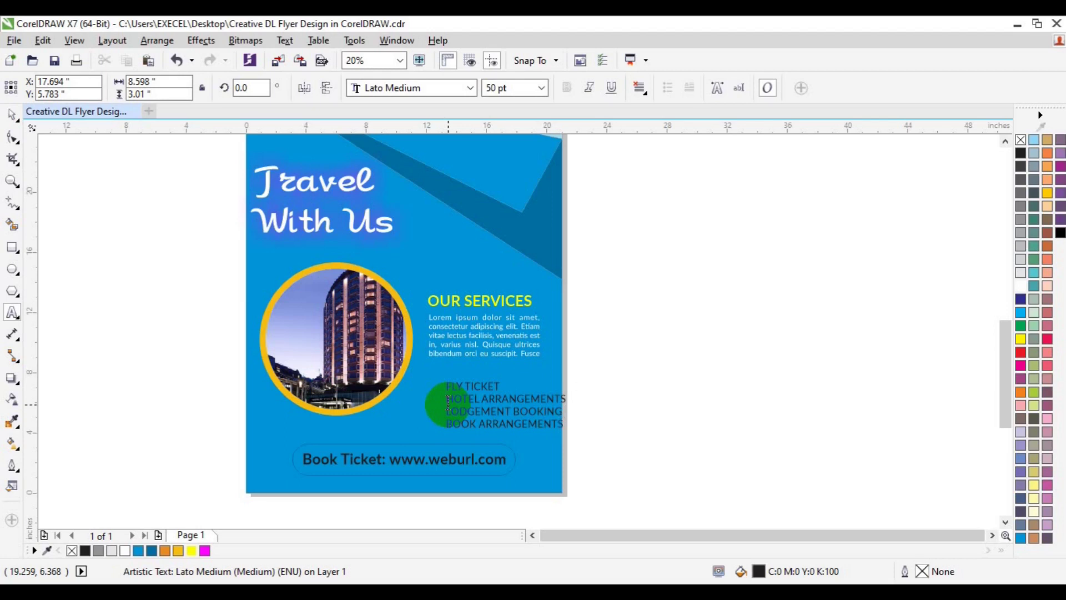
pyautogui.hotkey('ctrl', 'a')
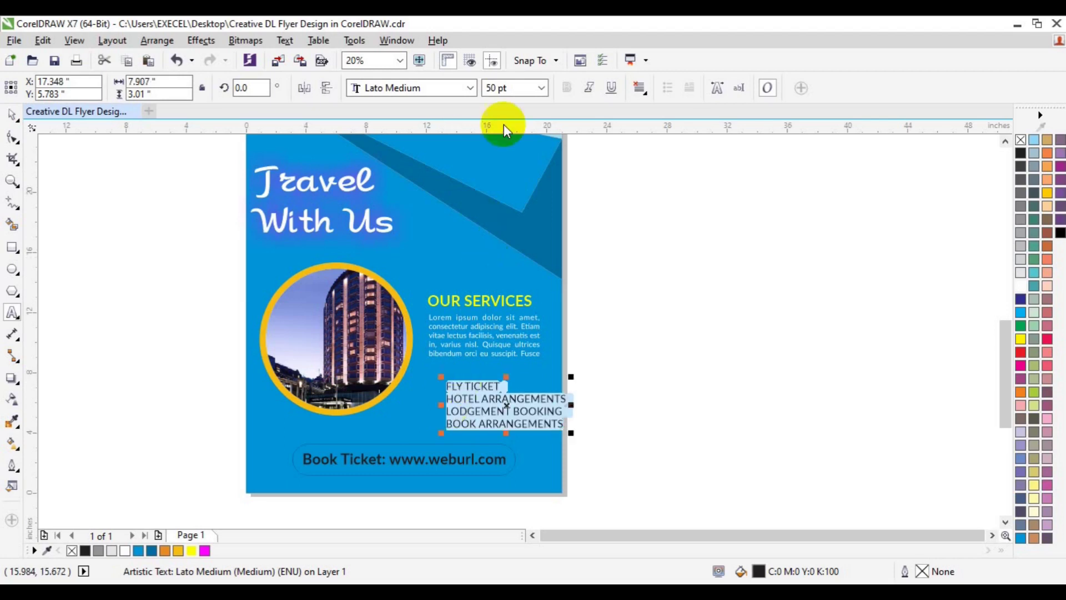
pyautogui.hotkey('shift', 'F3')
pyautogui.press('Down')
pyautogui.press('Down')
pyautogui.press('Down')
pyautogui.press('Return')
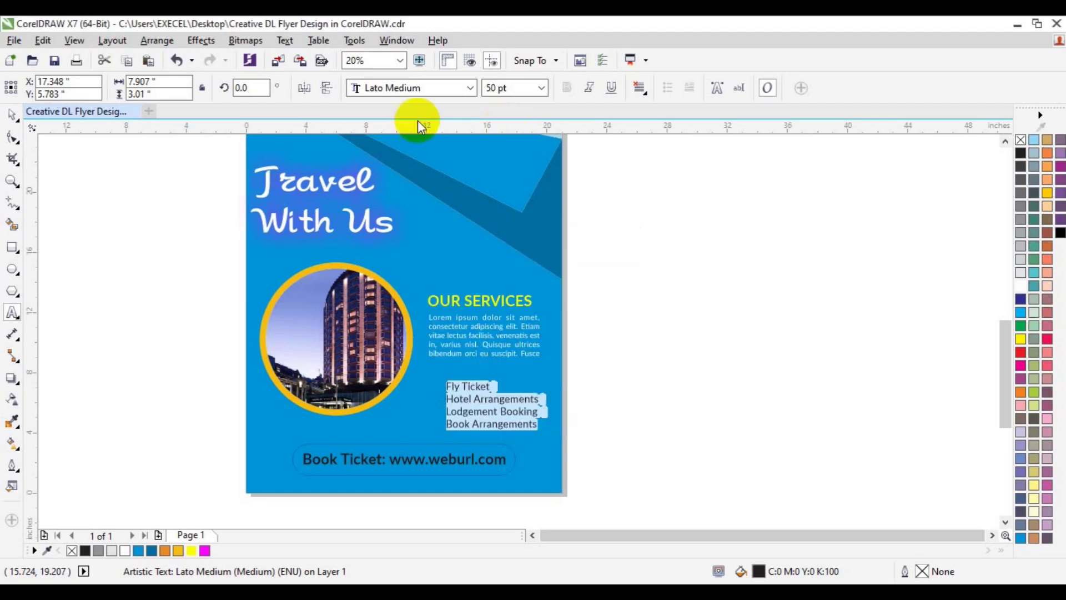
# Set the service list to bold Lato and colour it white
pyautogui.click(470, 88)
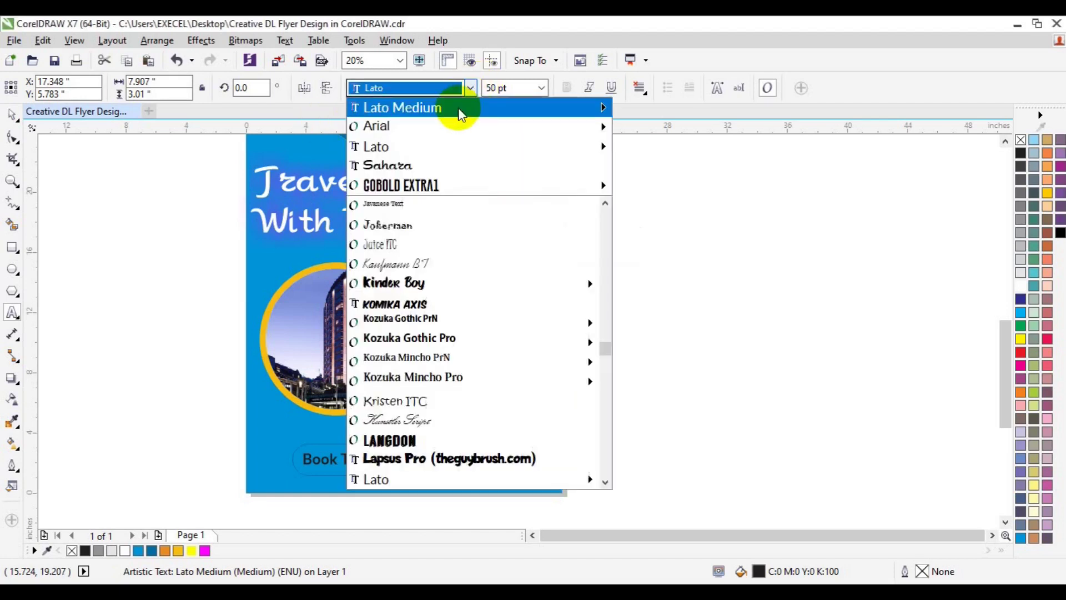
pyautogui.moveTo(402, 108)
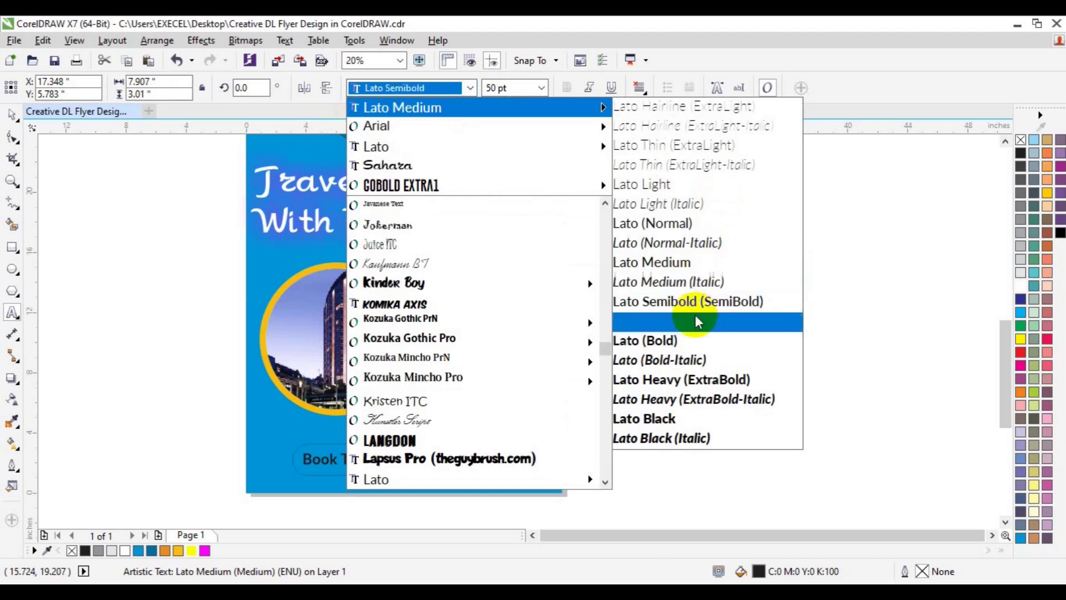
pyautogui.click(691, 340)
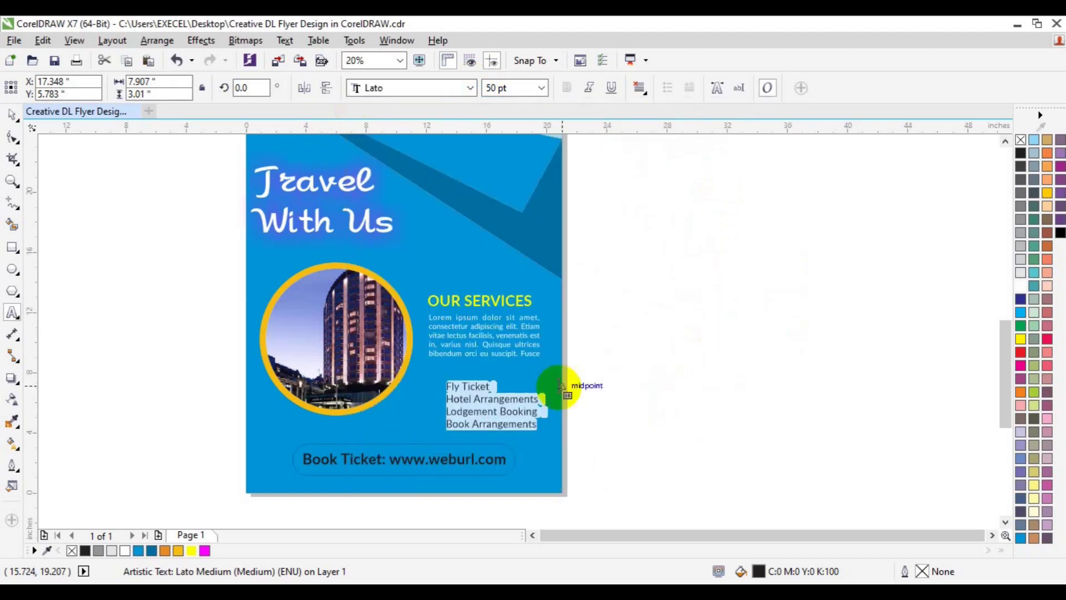
pyautogui.click(566, 89)
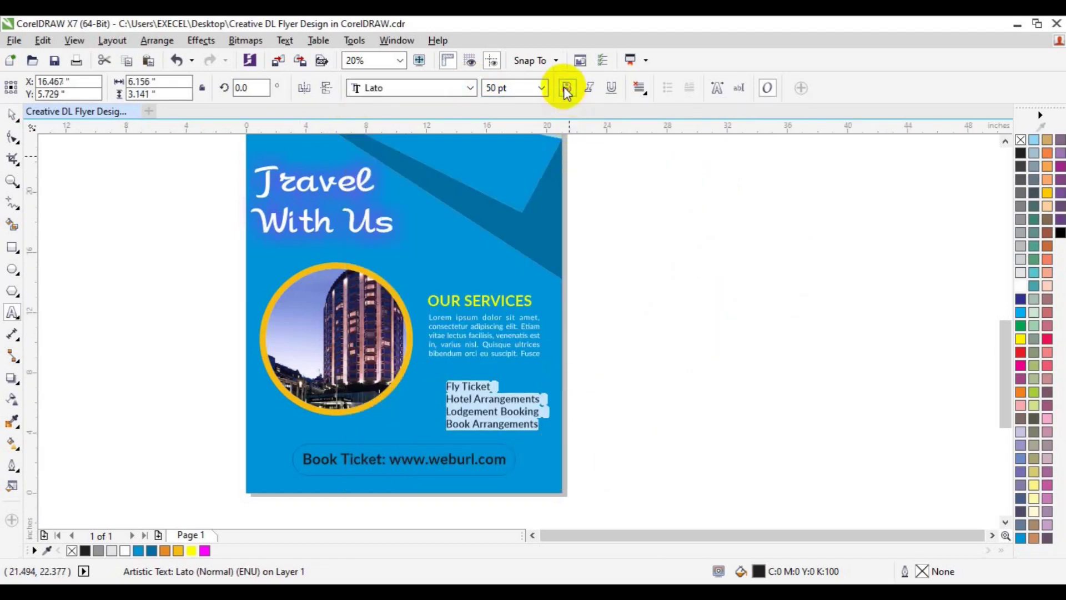
pyautogui.click(12, 115)
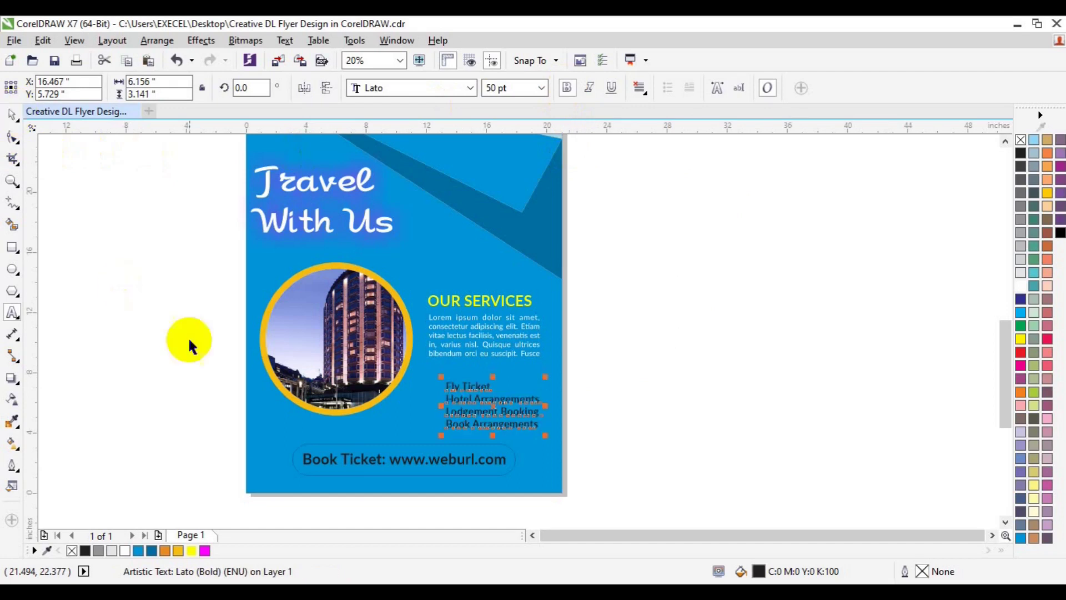
pyautogui.click(1020, 286)
pyautogui.click(797, 354)
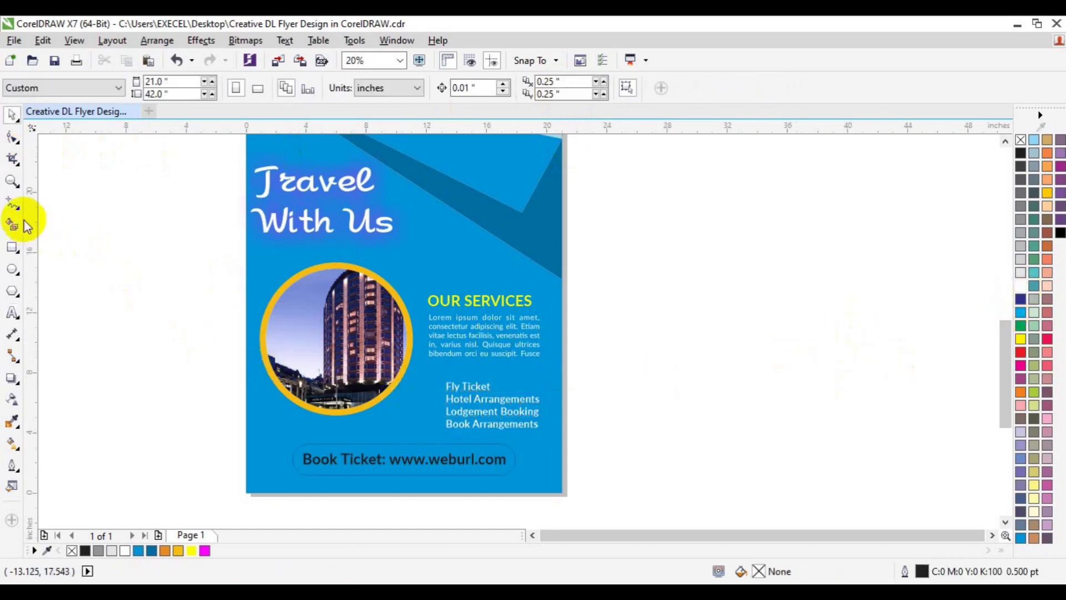
# Zoom in, select all the list text, and bring up its paragraph settings
pyautogui.press('z')
pyautogui.click(506, 408)
pyautogui.press('space')
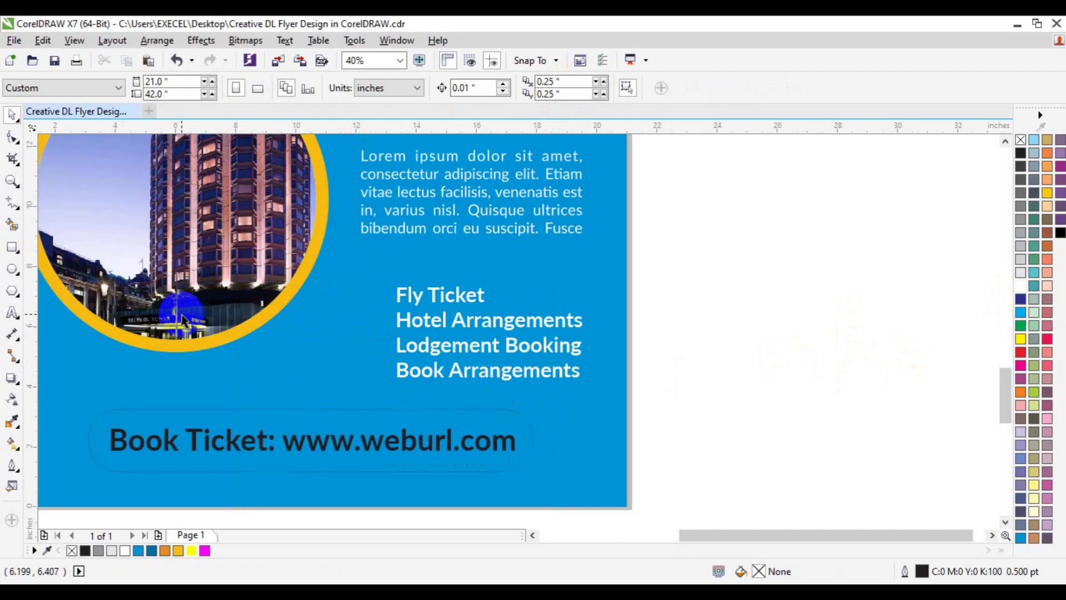
pyautogui.click(12, 270)
pyautogui.moveTo(357, 286); pyautogui.dragTo(376, 305)
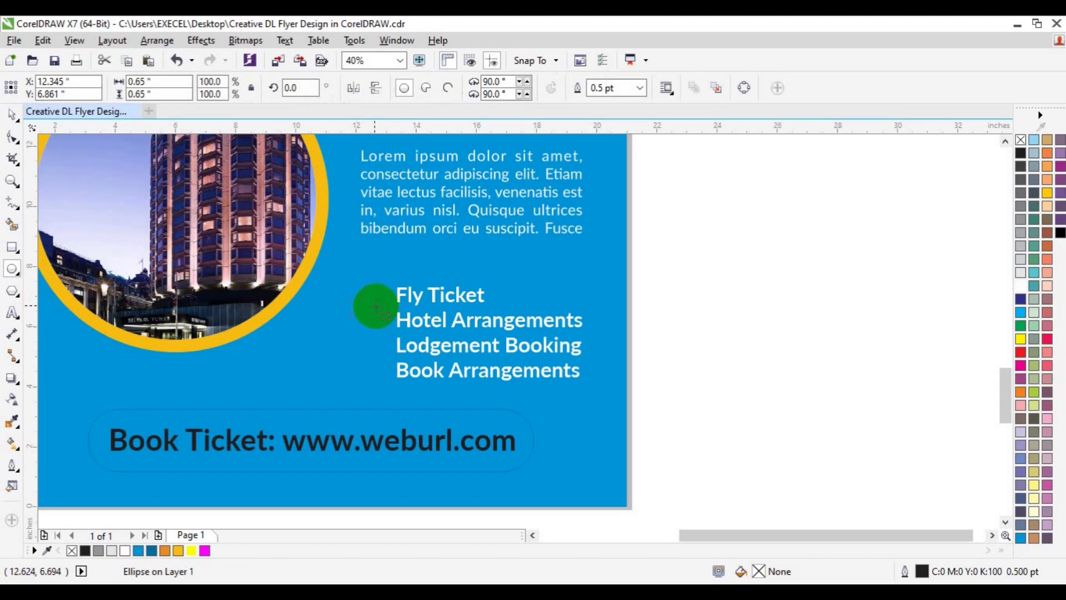
pyautogui.press('Delete')
pyautogui.press('space')
pyautogui.click(404, 327)
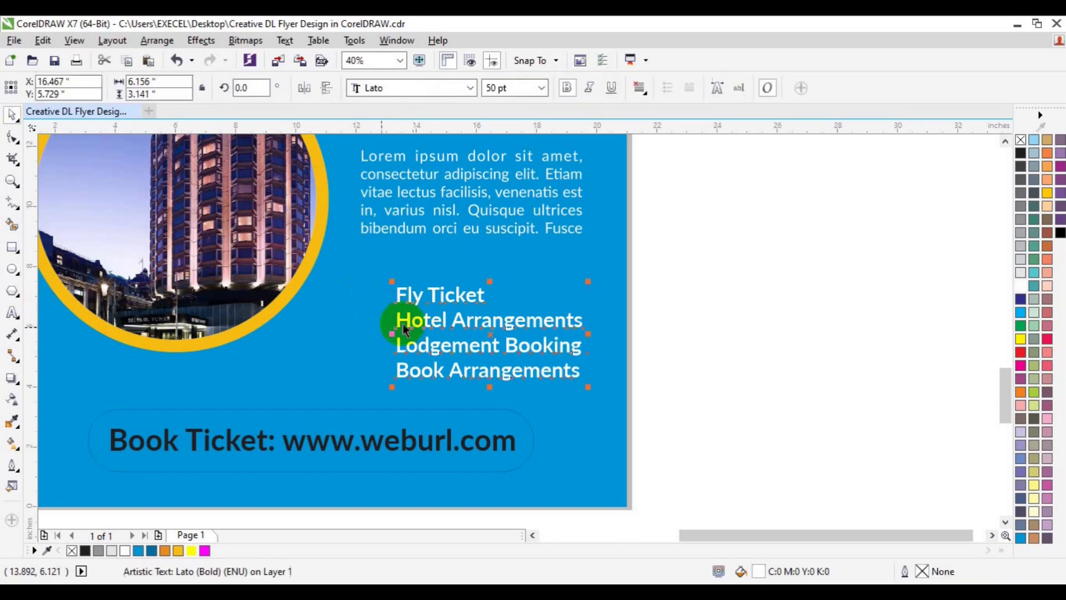
pyautogui.click(12, 312)
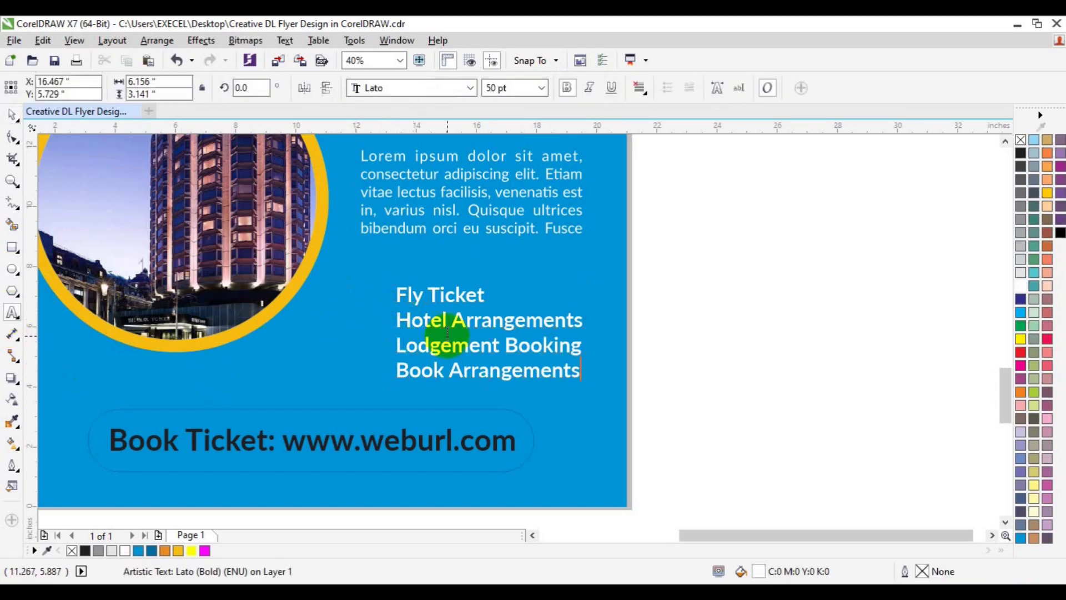
pyautogui.hotkey('ctrl', 'a')
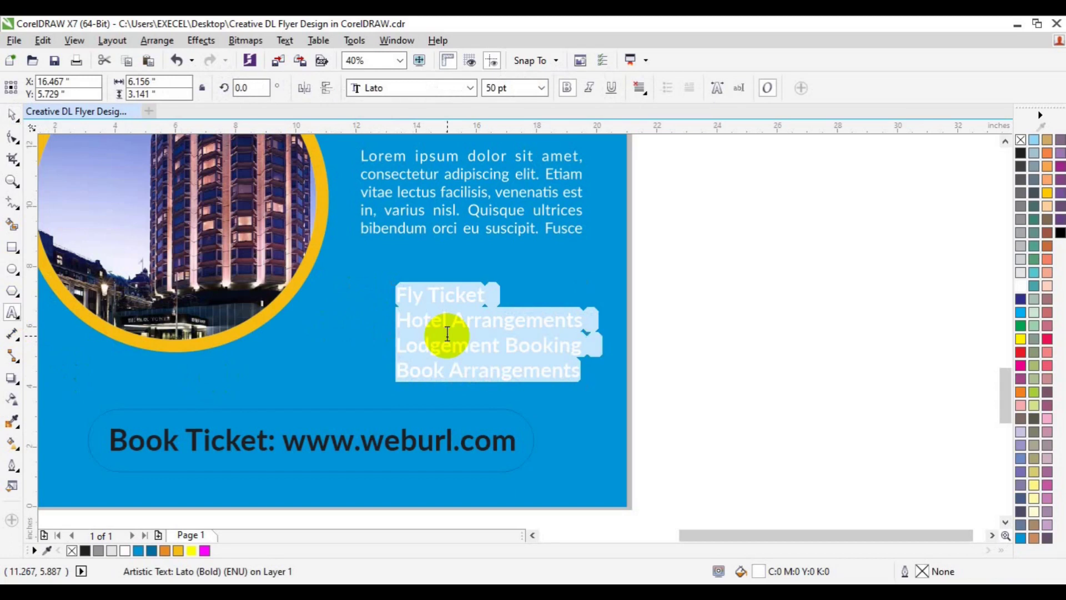
pyautogui.hotkey('ctrl', 't')
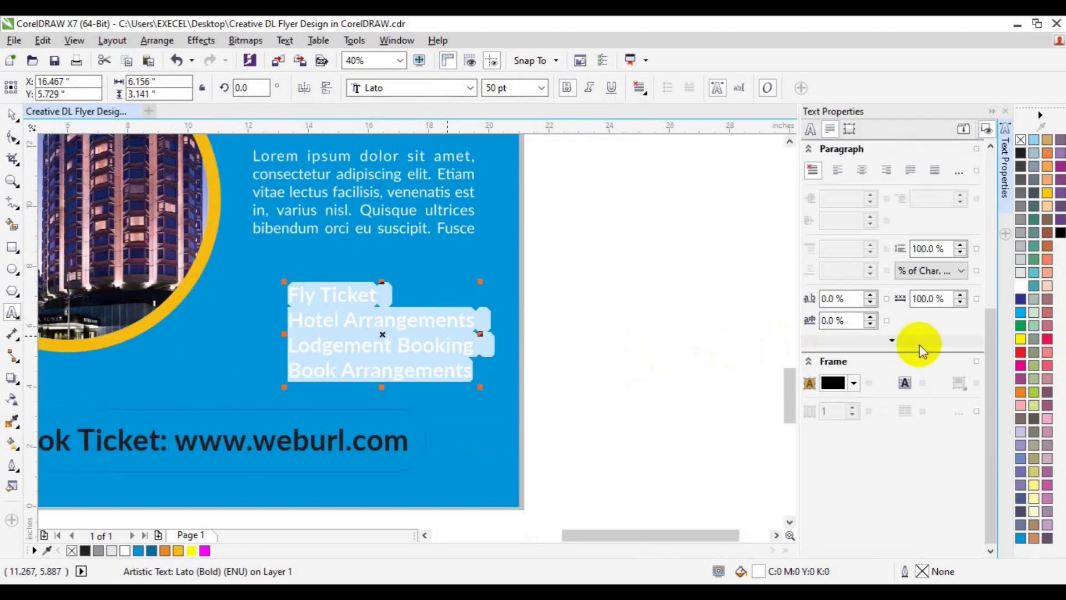
# Raise the service list's line spacing step by step to 125%
pyautogui.click(960, 245)
pyautogui.click(961, 245)
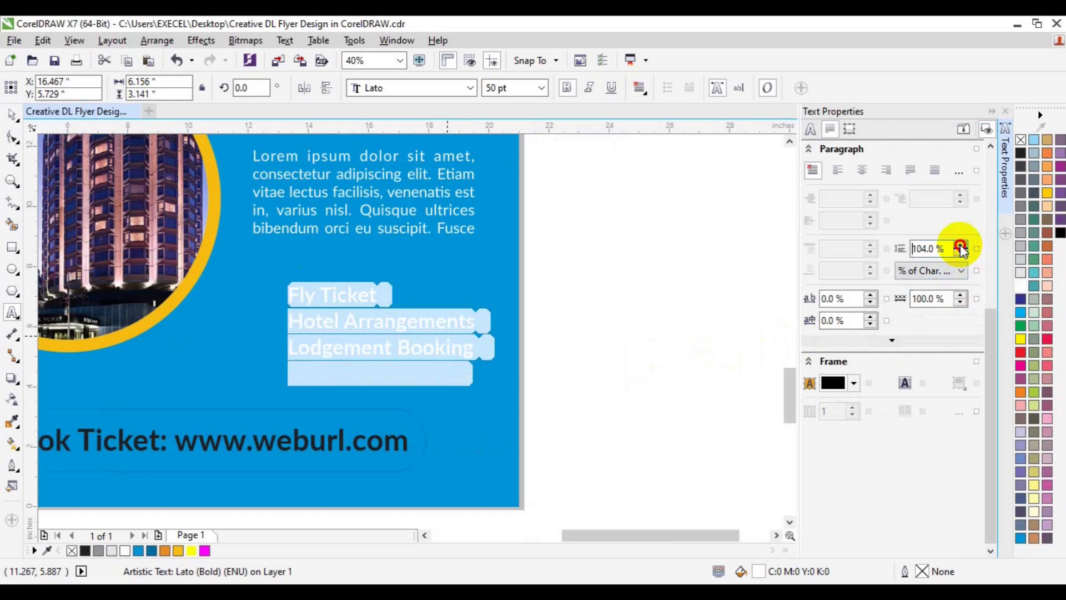
pyautogui.click(961, 246)
pyautogui.click(960, 245)
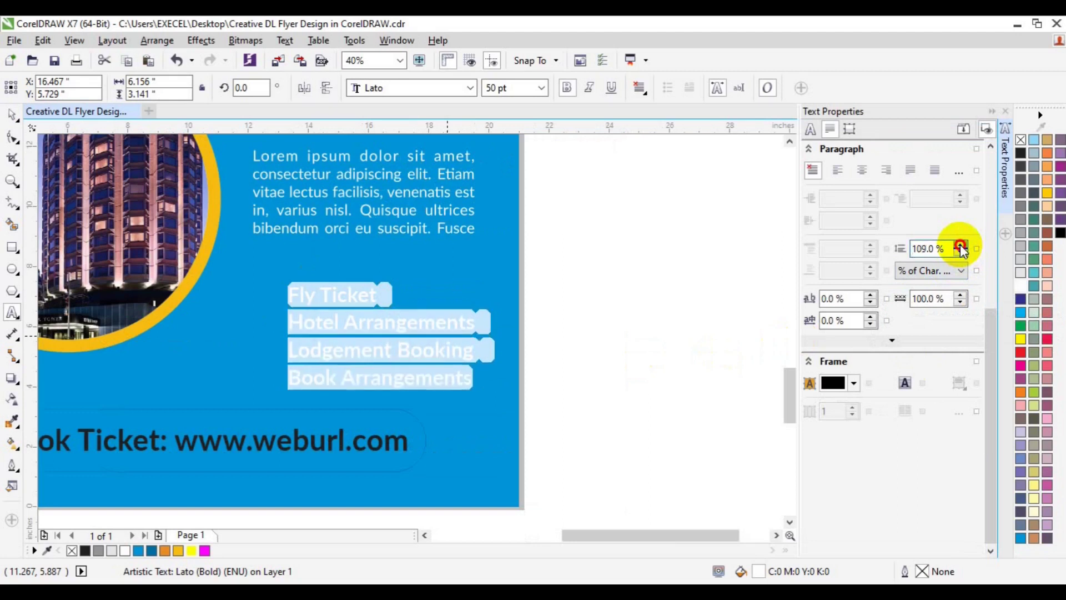
pyautogui.click(961, 245)
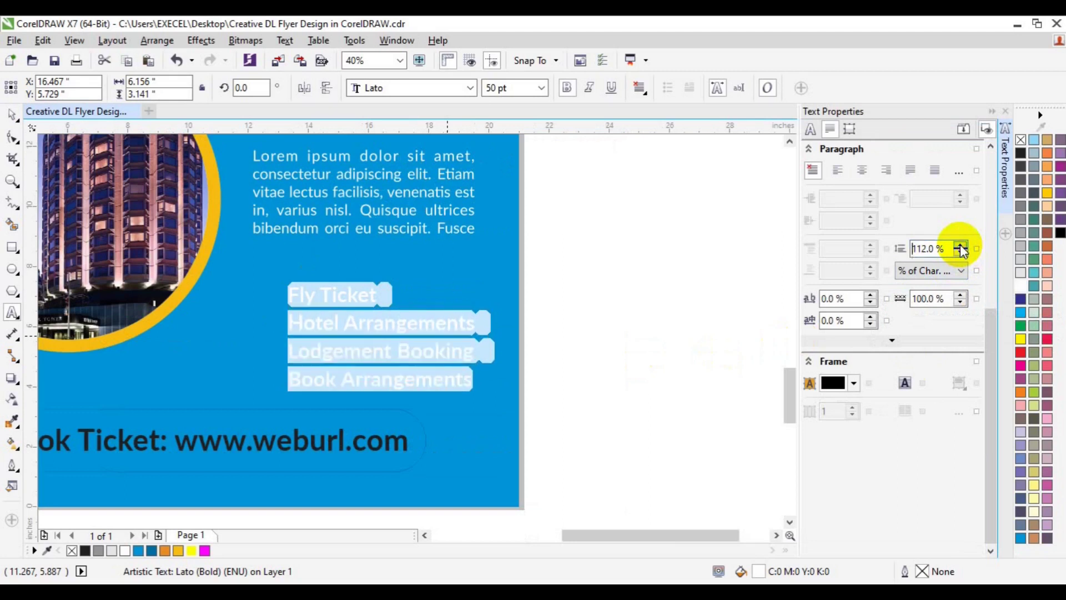
pyautogui.click(960, 245)
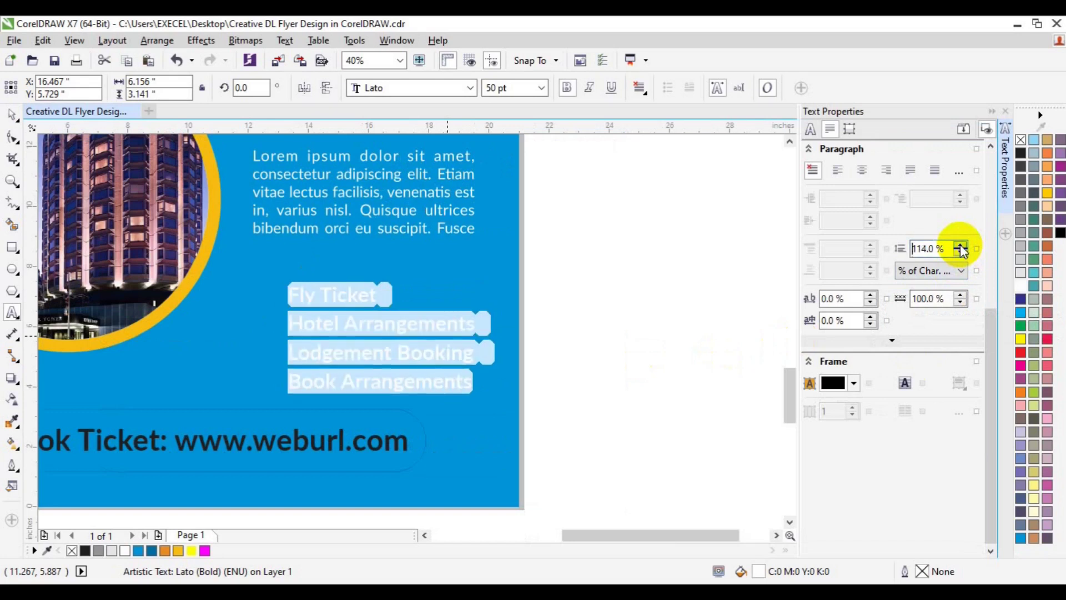
pyautogui.click(961, 245)
pyautogui.click(961, 245)
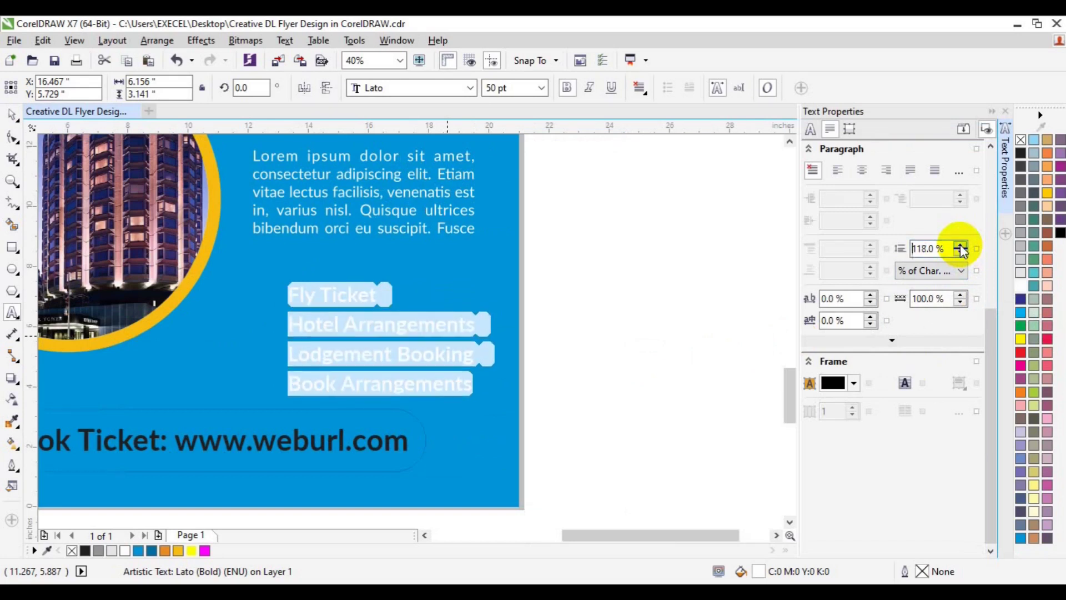
pyautogui.click(961, 245)
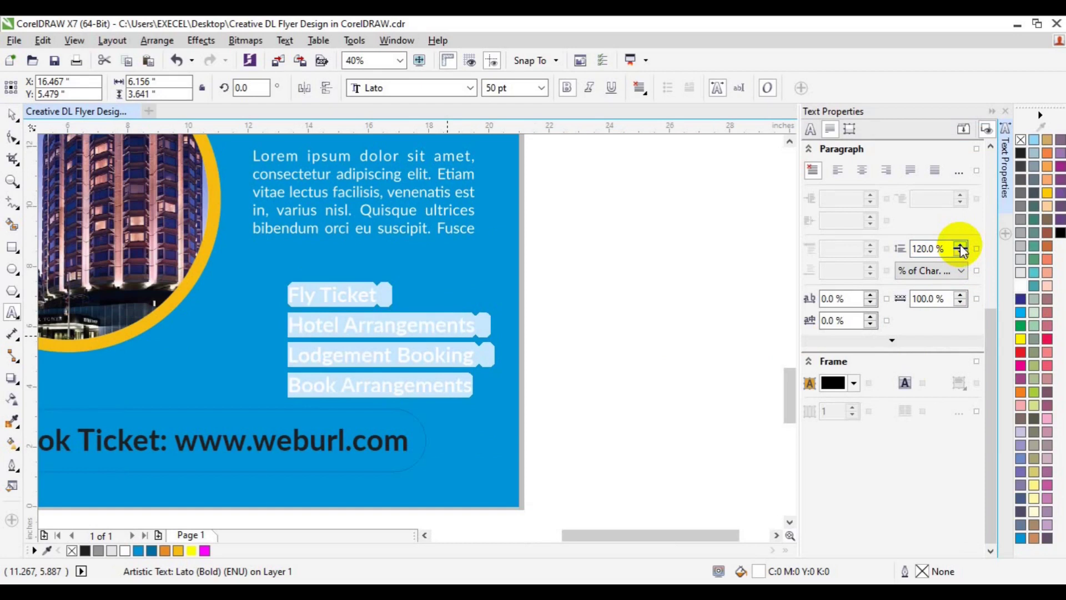
pyautogui.click(961, 246)
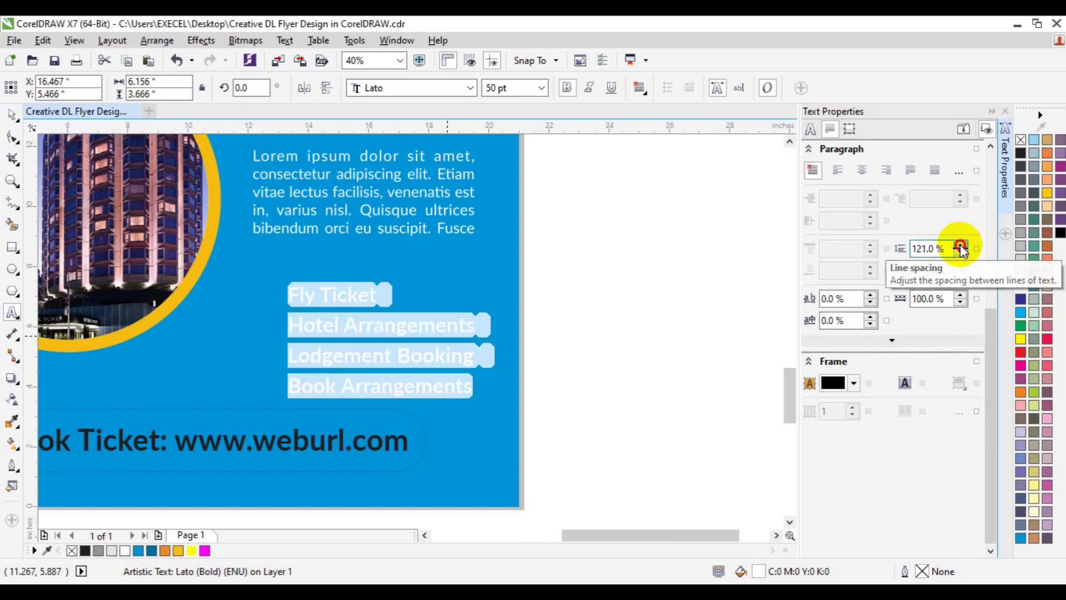
pyautogui.click(960, 245)
pyautogui.click(960, 245)
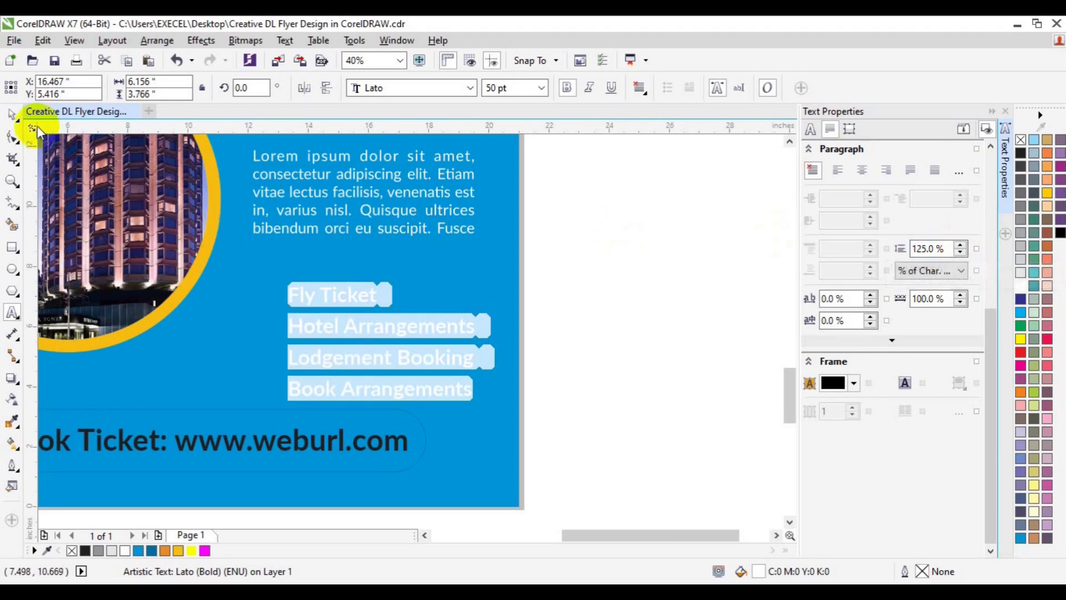
pyautogui.click(17, 115)
pyautogui.click(606, 364)
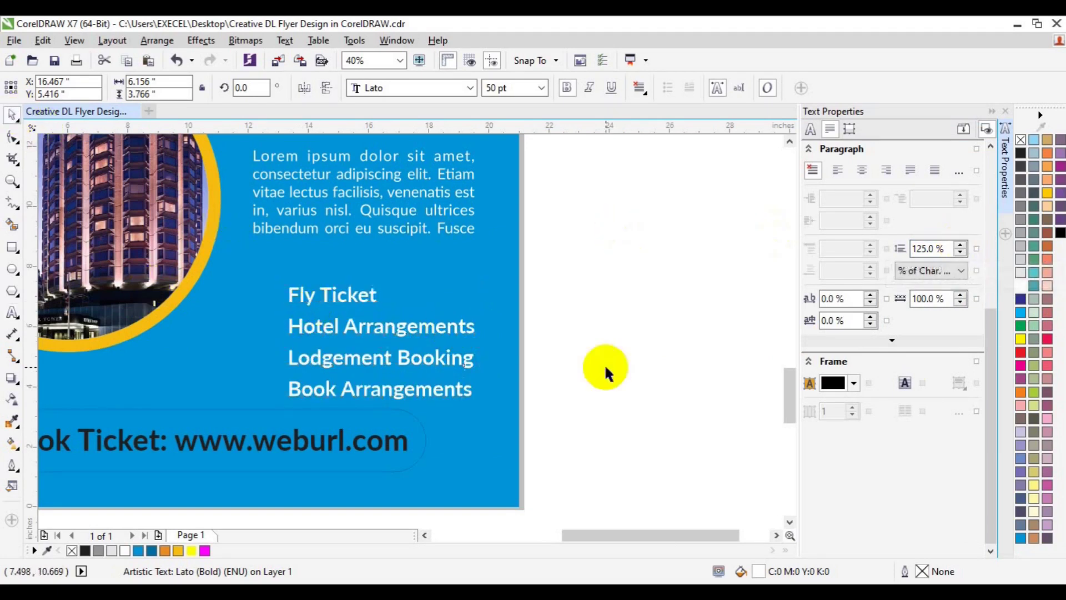
# Draw a small 0.39-inch circle to the left of the list
pyautogui.click(426, 534)
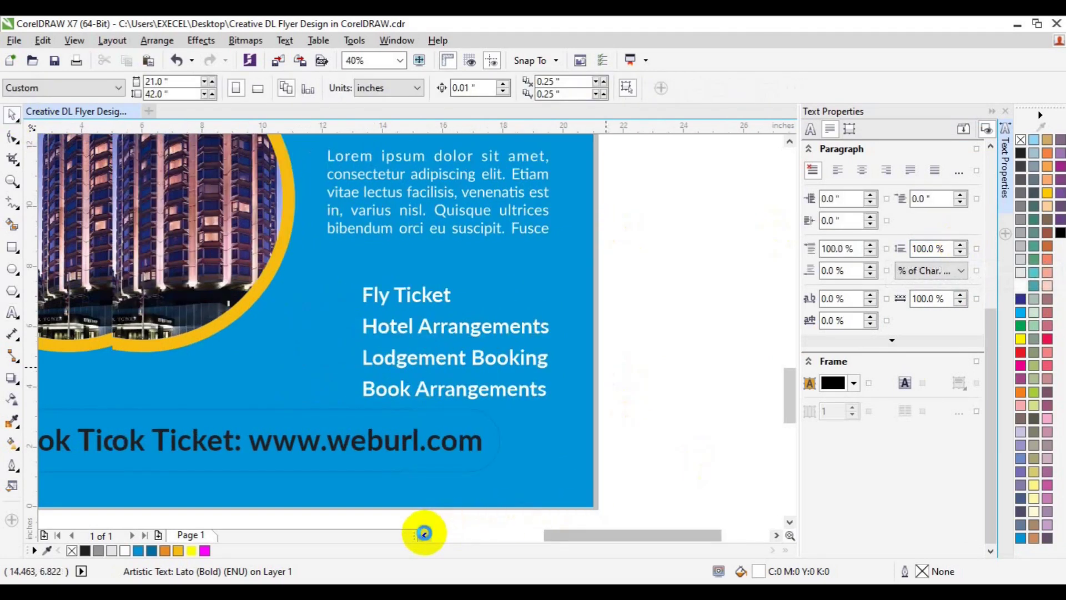
pyautogui.click(12, 270)
pyautogui.moveTo(277, 284)
pyautogui.mouseDown()
pyautogui.moveTo(321, 327)
pyautogui.moveTo(307, 316)
pyautogui.mouseUp()
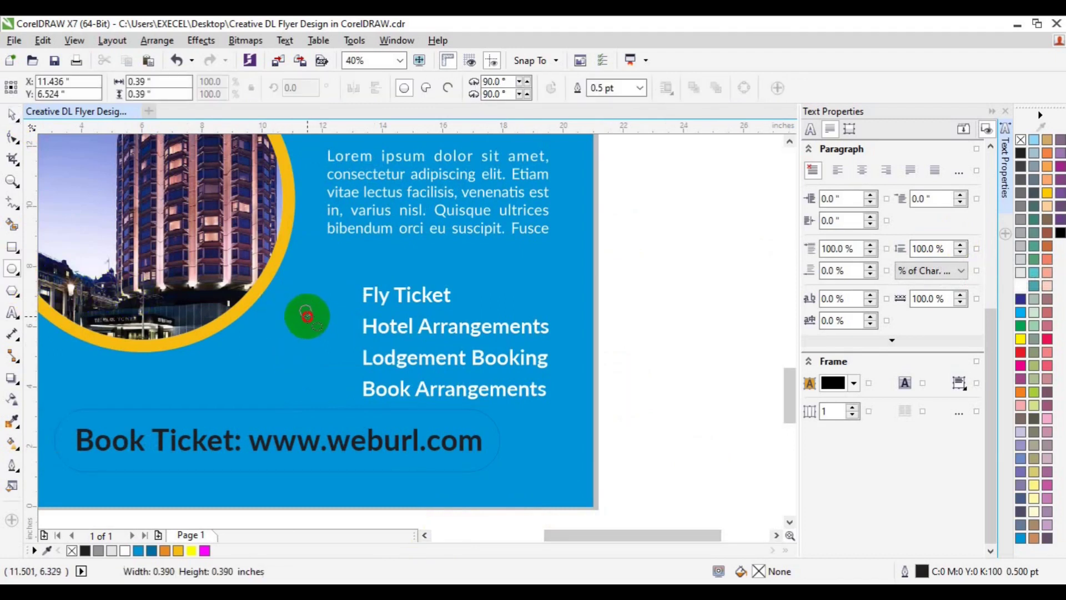
# Fill the small circle gold and remove its outline
pyautogui.click(181, 549)
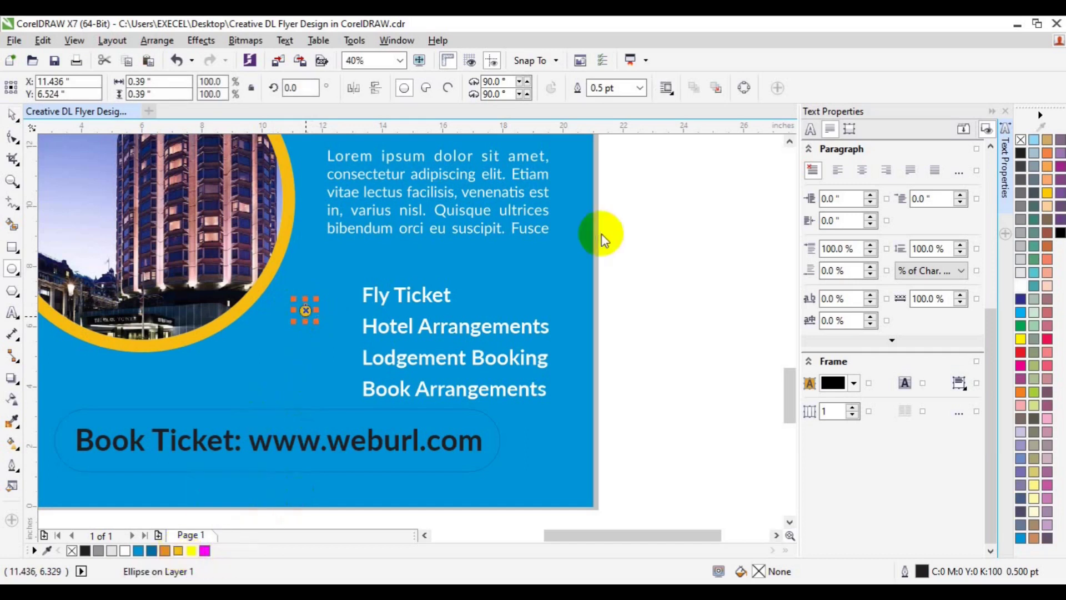
pyautogui.click(1024, 147)
pyautogui.rightClick(1021, 140)
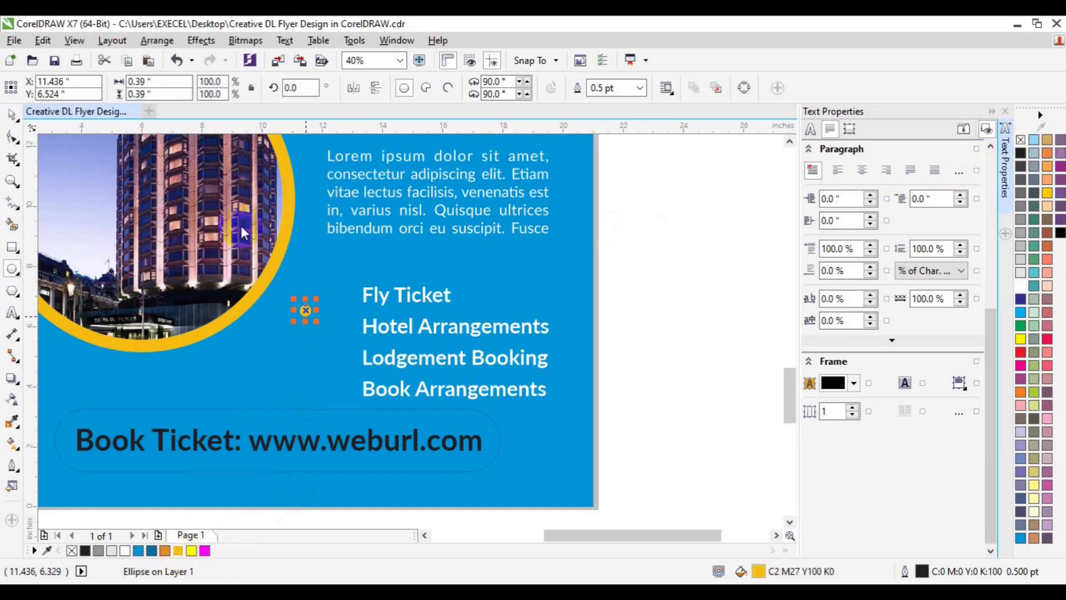
# Place the gold dot beside Fly Ticket and copy it beside the other entries
pyautogui.click(10, 180)
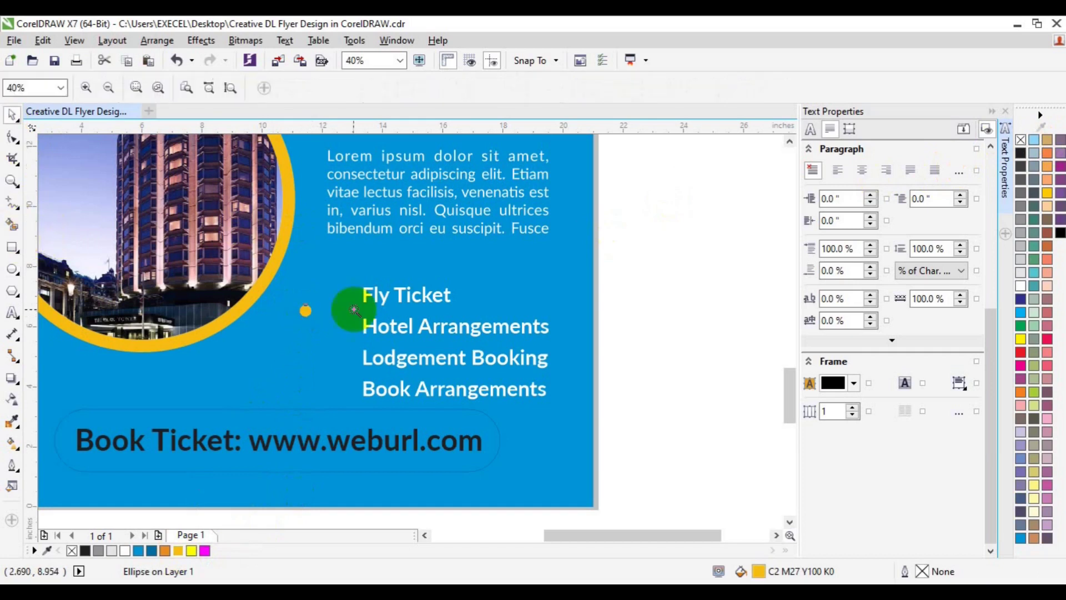
pyautogui.click(358, 308)
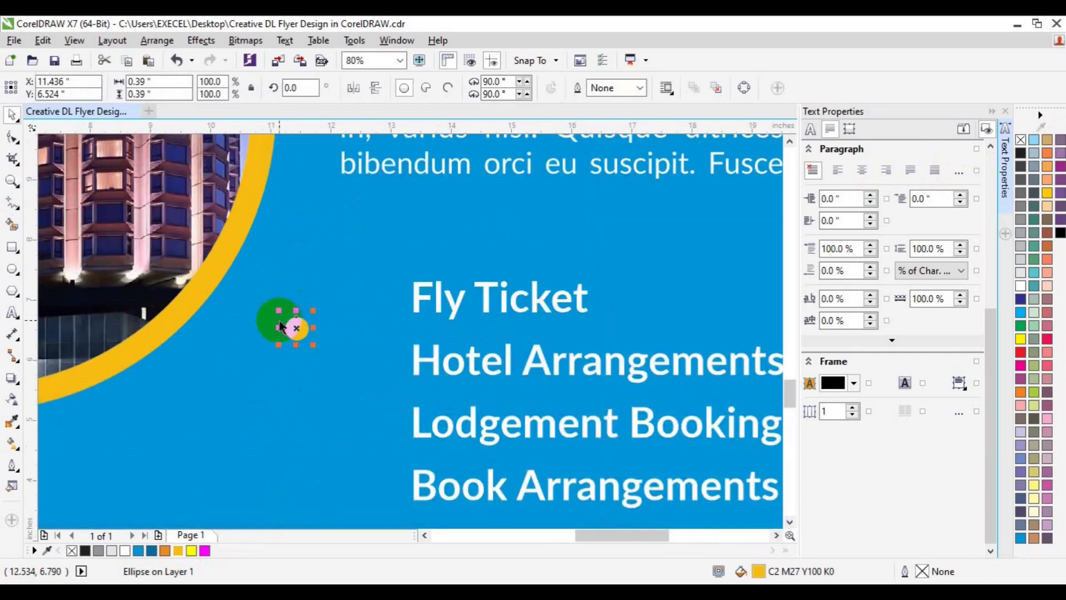
pyautogui.moveTo(296, 325); pyautogui.dragTo(386, 300)
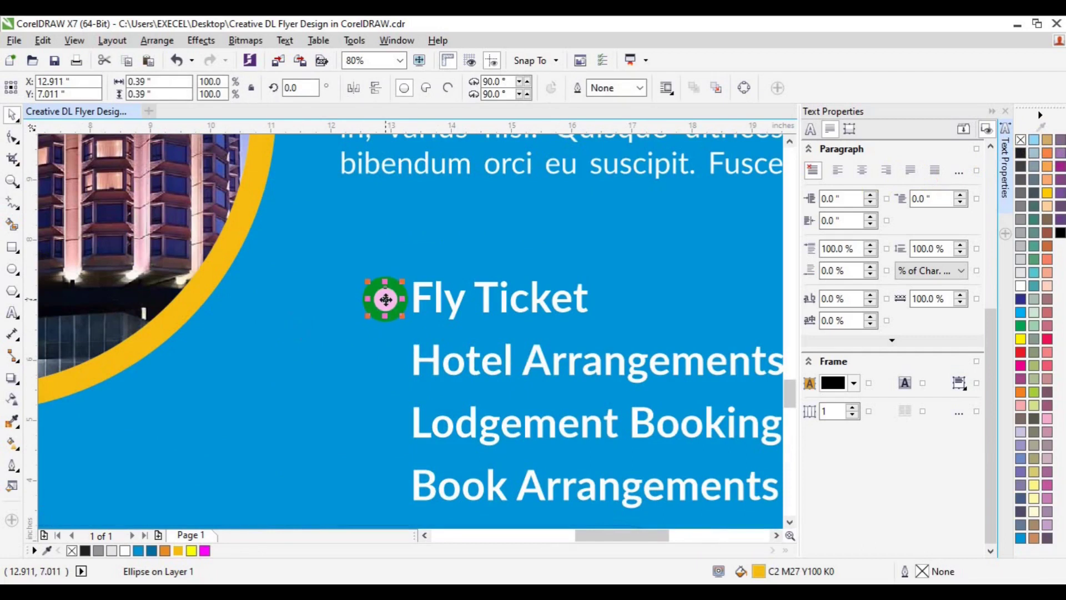
pyautogui.moveTo(386, 300); pyautogui.dragTo(383, 361)
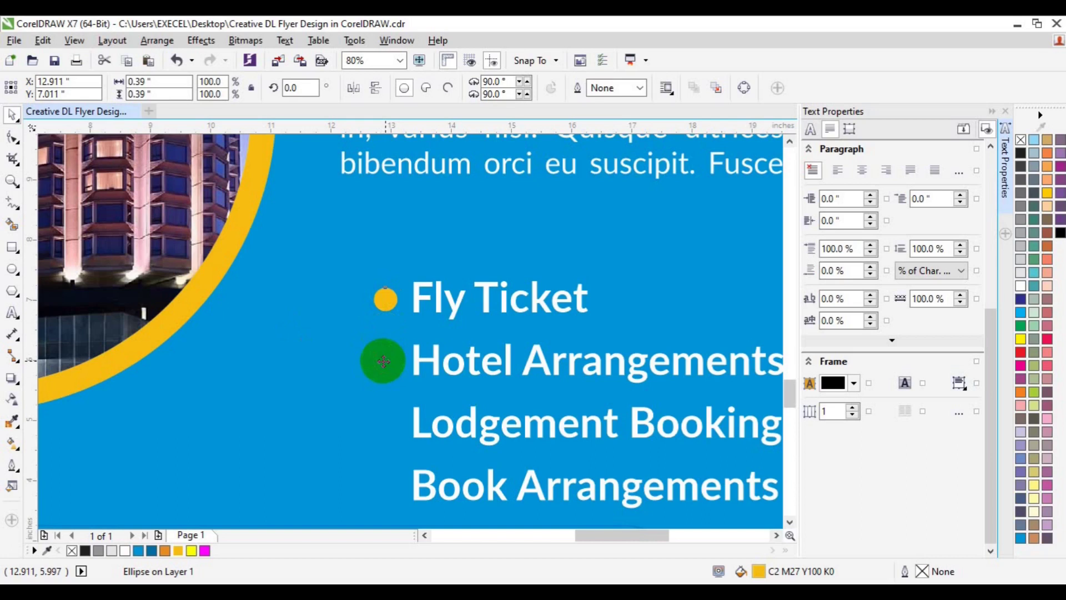
pyautogui.click(411, 385)
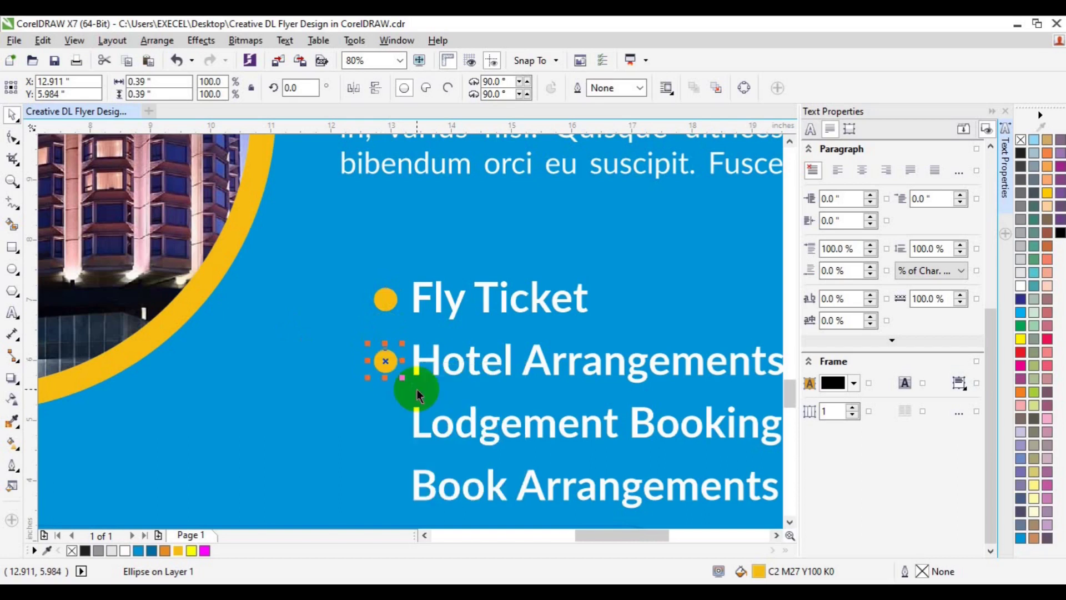
pyautogui.hotkey('ctrl', 'r')
pyautogui.hotkey('ctrl', 'r')
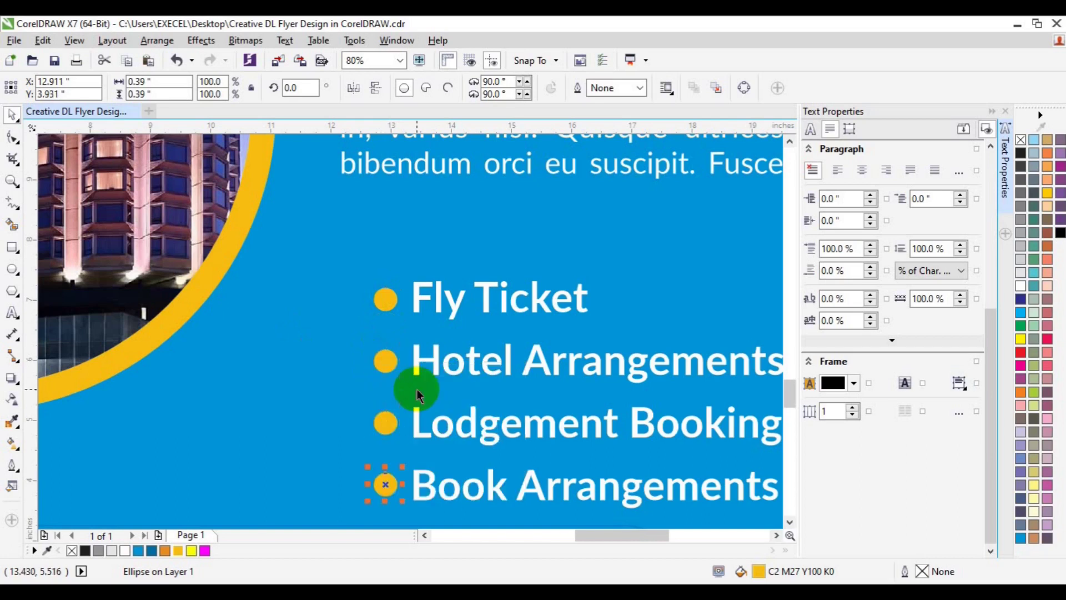
pyautogui.click(12, 180)
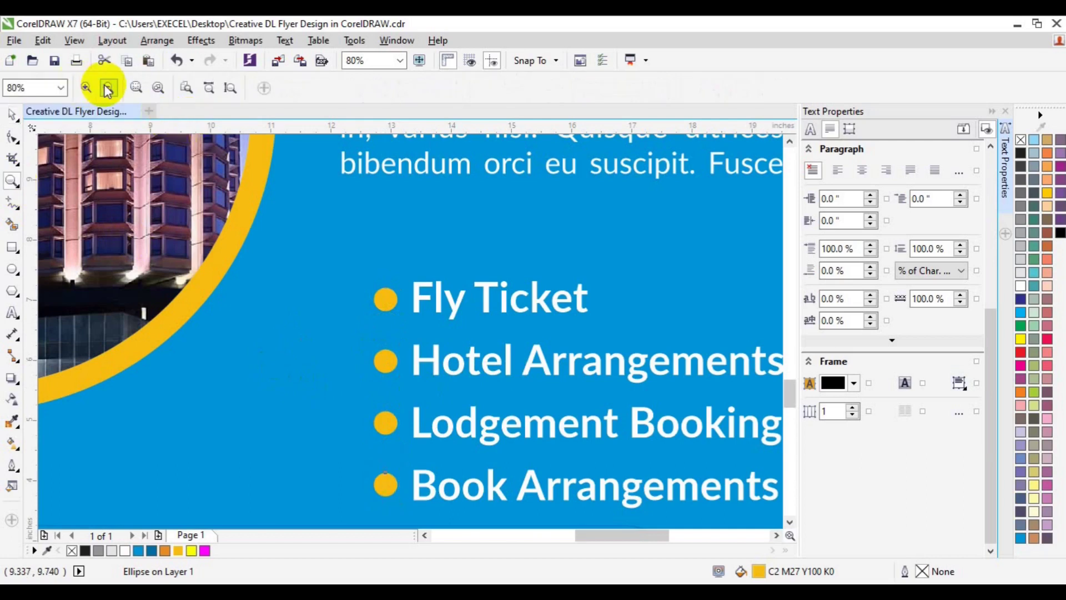
pyautogui.click(104, 88)
# Group the four service list lines with their gold bullet dots
pyautogui.click(105, 87)
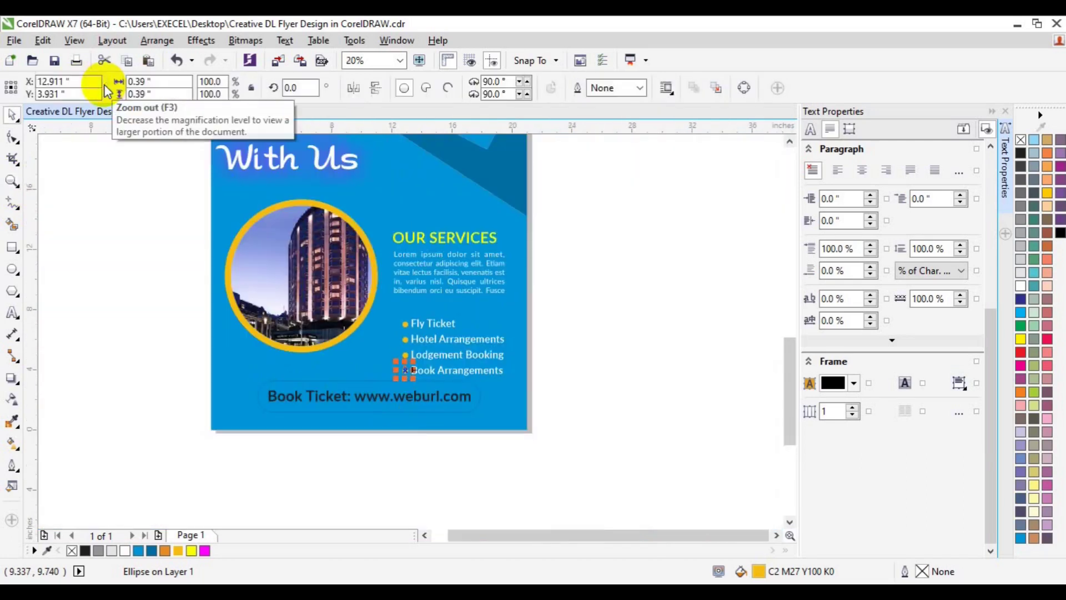
pyautogui.click(660, 305)
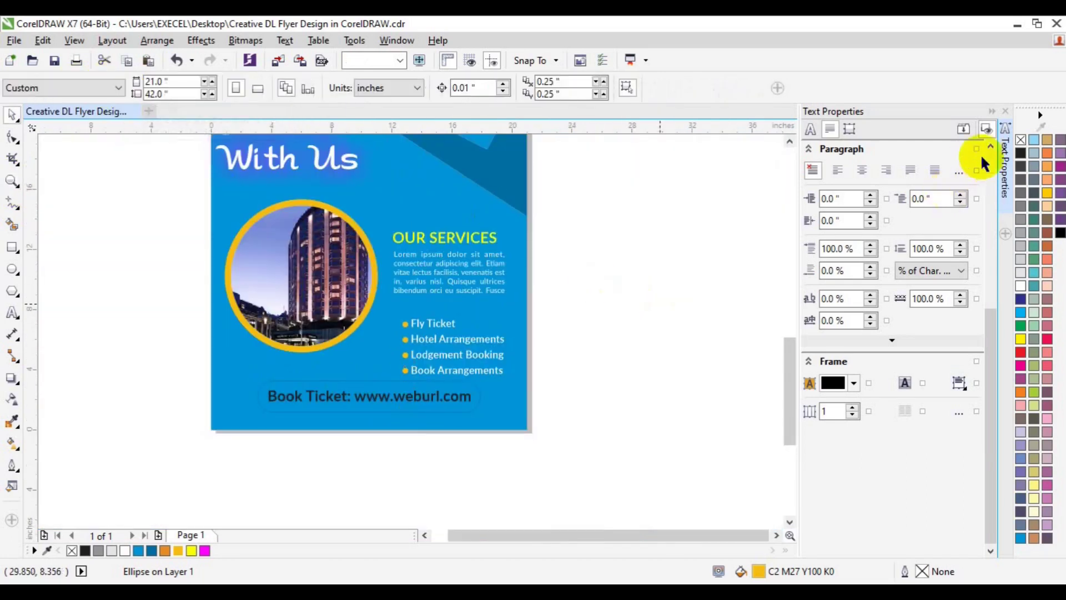
pyautogui.click(1005, 206)
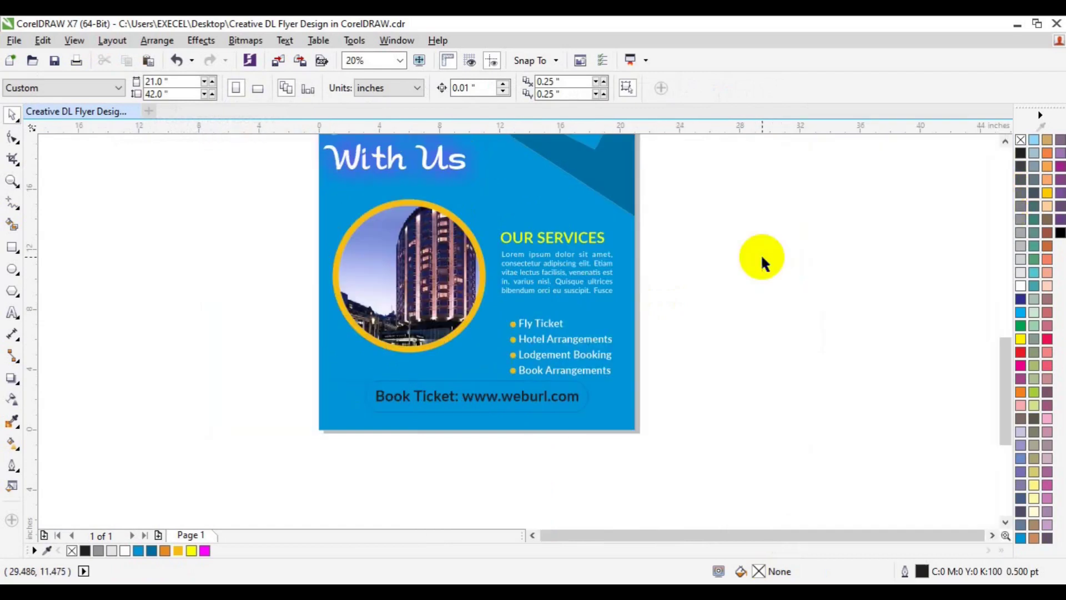
pyautogui.moveTo(763, 287); pyautogui.dragTo(498, 381)
pyautogui.hotkey('ctrl', 'g')
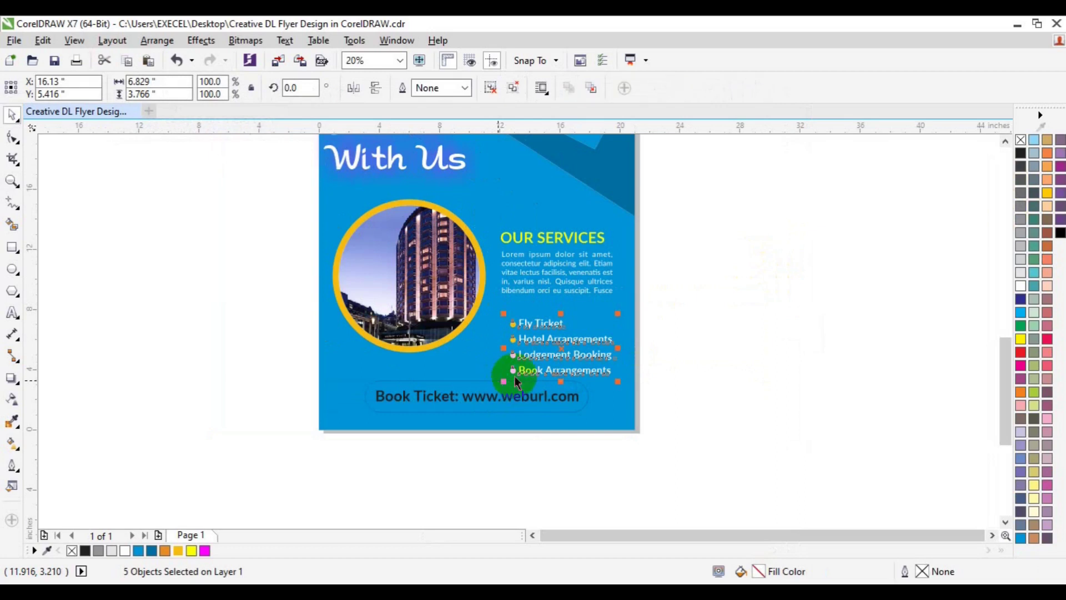
# Group the OUR SERVICES heading with its paragraph, centre it on the list, and move both higher
pyautogui.click(530, 233)
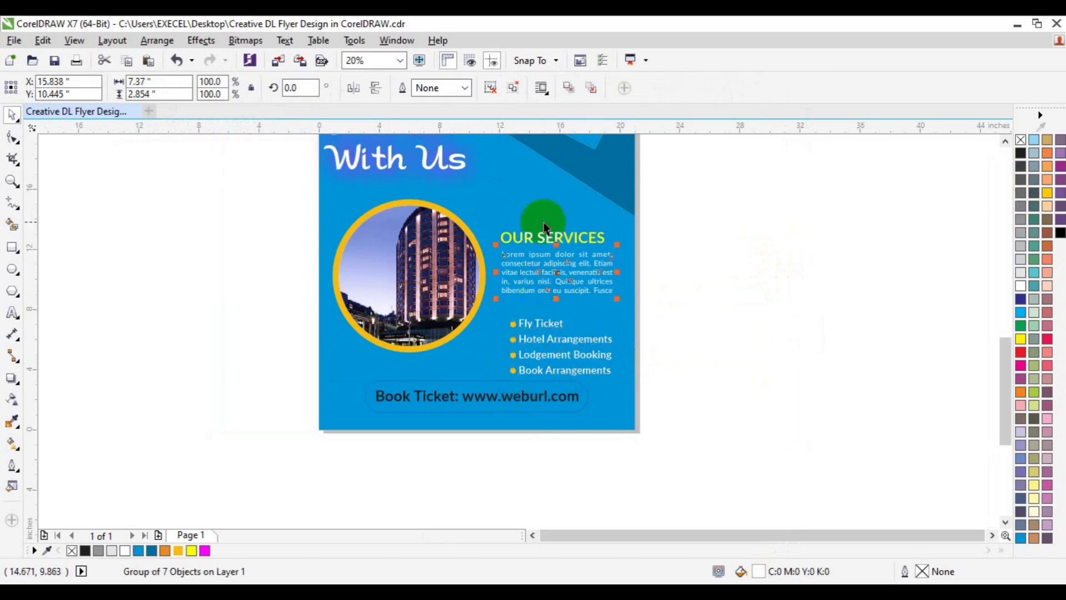
pyautogui.hotkey('ctrl', 'u')
pyautogui.hotkey('ctrl', 'g')
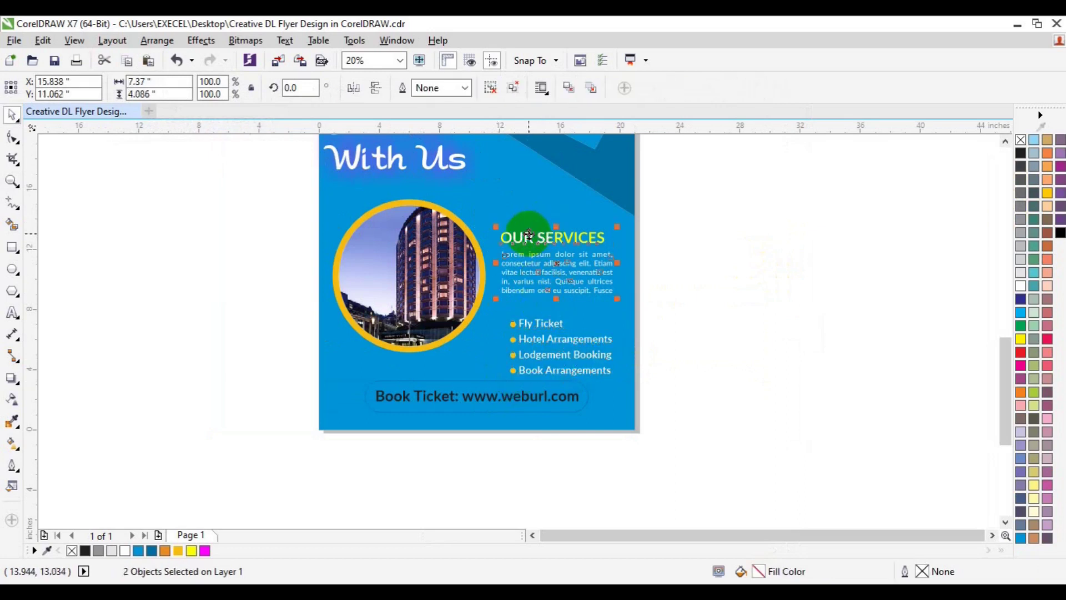
pyautogui.keyDown('shift'); pyautogui.click(556, 344); pyautogui.keyUp('shift')
pyautogui.press('c')
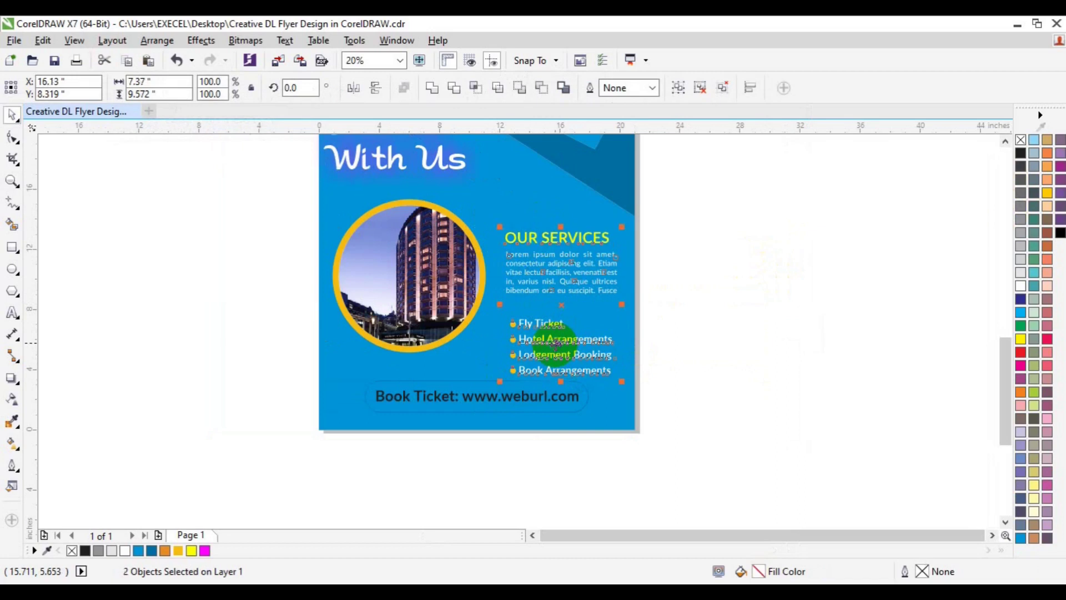
pyautogui.moveTo(555, 344); pyautogui.dragTo(552, 314)
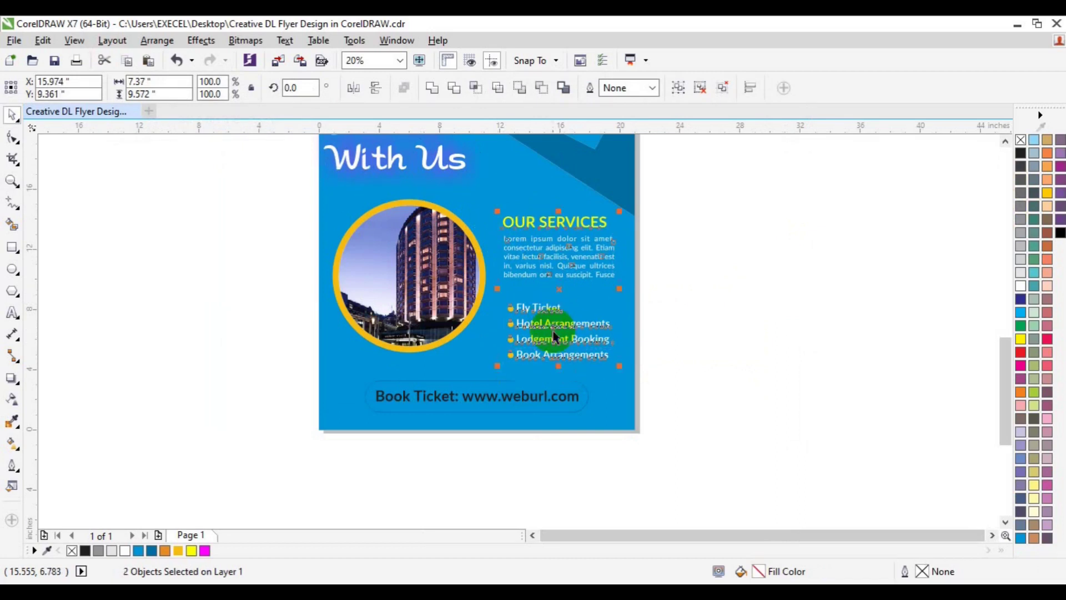
pyautogui.click(771, 338)
# Zoom out to view the entire flyer and return to the selection tool
pyautogui.click(11, 181)
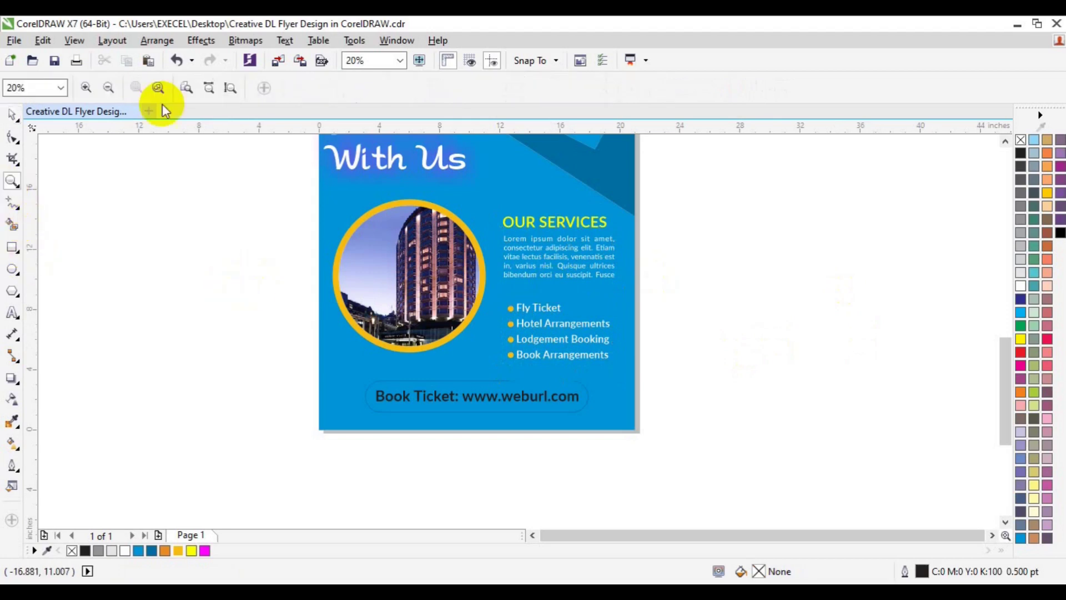
pyautogui.click(111, 88)
pyautogui.press('space')
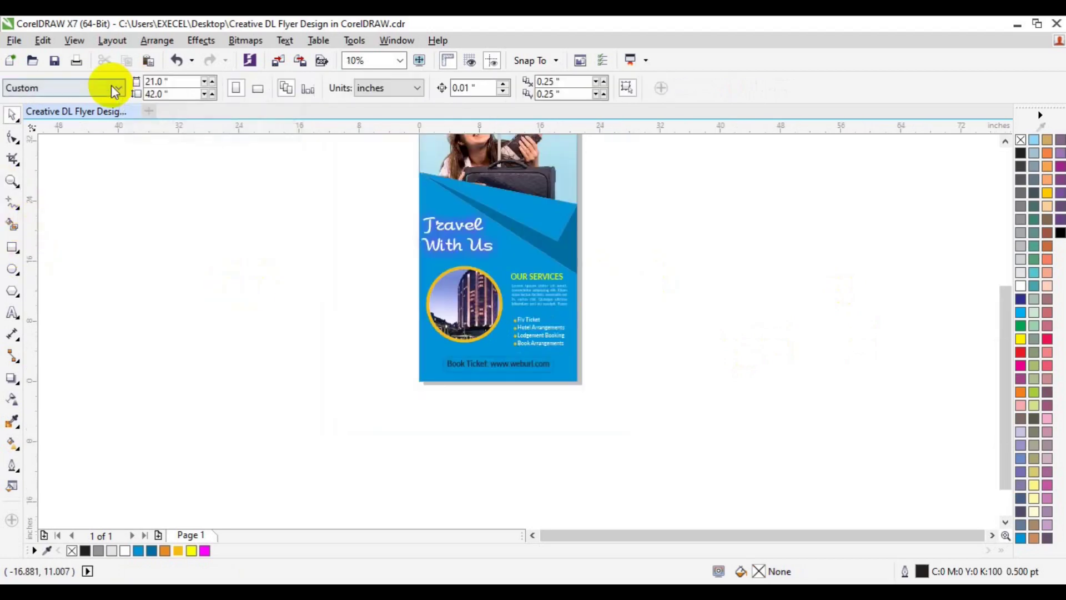
pyautogui.click(1005, 141)
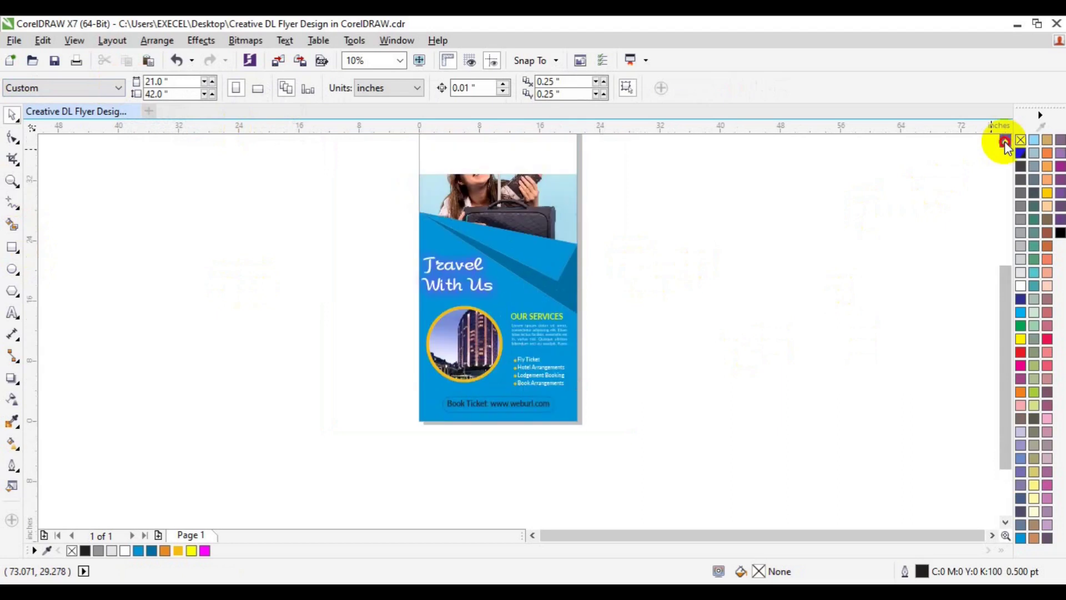